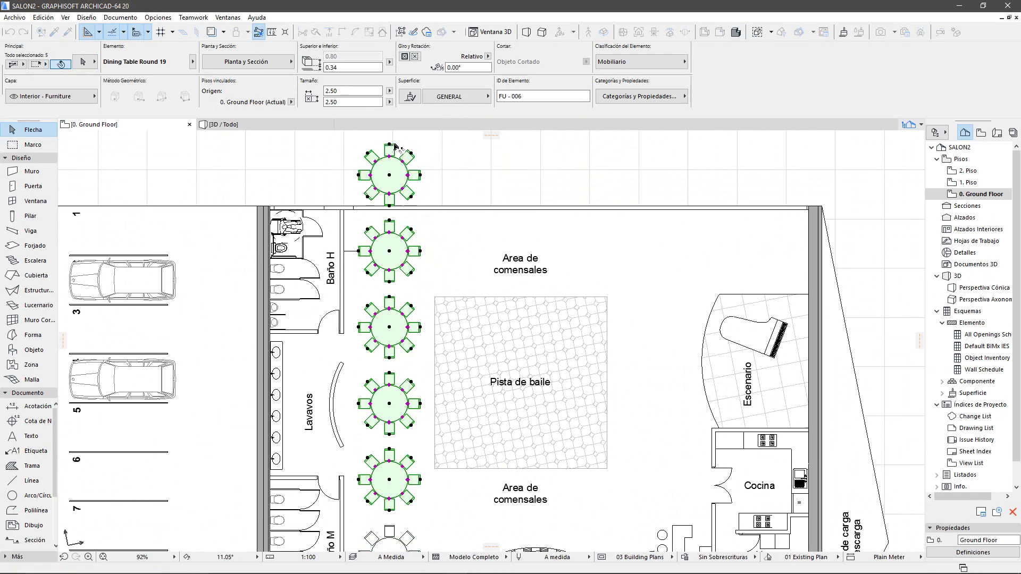
# - Delete the surplus round table outside the hall and copy the remaining column of five tables to the right side of the dance floor
pyautogui.click(392, 160)
pyautogui.press('Delete')
pyautogui.moveTo(460, 290); pyautogui.dragTo(389, 218, button='middle')
pyautogui.keyDown('shift'); pyautogui.click(318, 180); pyautogui.keyUp('shift')
pyautogui.keyDown('shift'); pyautogui.click(318, 256); pyautogui.keyUp('shift')
pyautogui.keyDown('shift'); pyautogui.click(323, 356); pyautogui.keyUp('shift')
pyautogui.click(319, 468)
pyautogui.keyDown('shift'); pyautogui.click(312, 391); pyautogui.keyUp('shift')
pyautogui.keyDown('shift'); pyautogui.click(315, 317); pyautogui.keyUp('shift')
pyautogui.keyDown('shift'); pyautogui.click(317, 244); pyautogui.keyUp('shift')
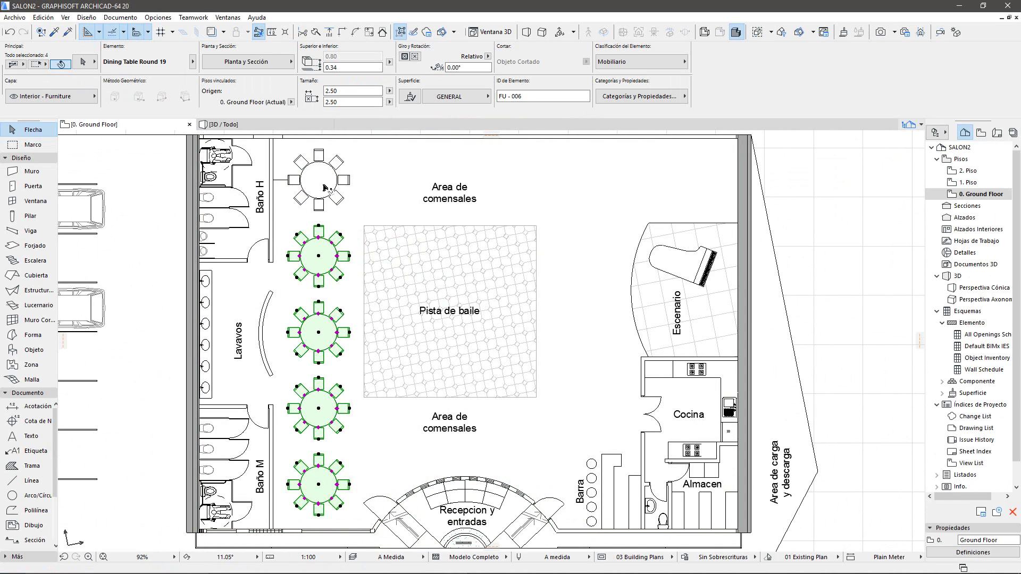
pyautogui.keyDown('shift'); pyautogui.click(320, 184); pyautogui.keyUp('shift')
pyautogui.hotkey('ctrl', 'shift', 'd')
pyautogui.click(319, 257)
pyautogui.click(584, 256)
# - Move the lowest table of the right column off the bar to the dining area below the dance floor
pyautogui.click(567, 479)
pyautogui.hotkey('ctrl', 'd')
pyautogui.click(582, 484)
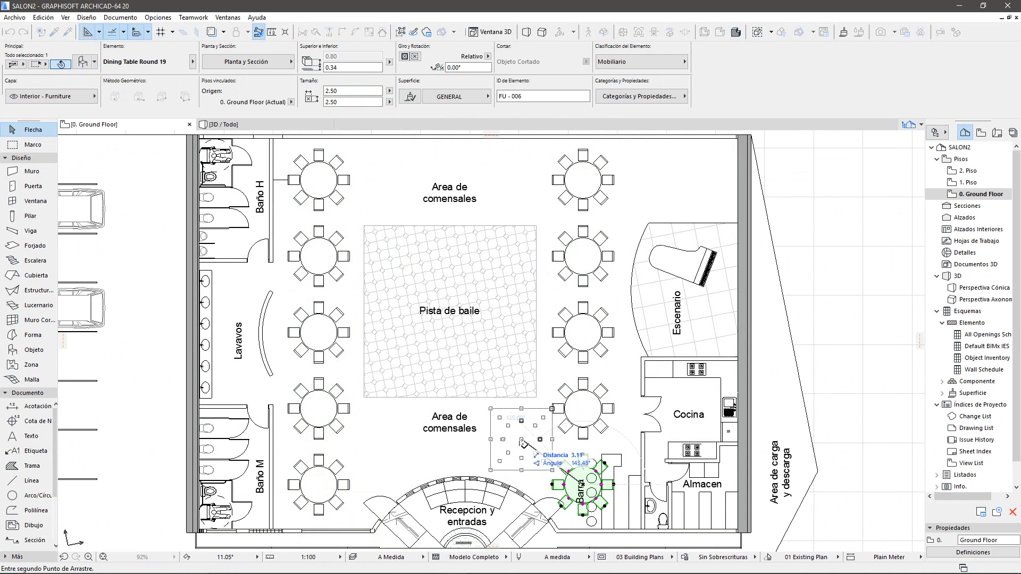
pyautogui.click(514, 442)
# - Copy the table below the dance floor horizontally to the left side of the same dining area
pyautogui.hotkey('ctrl', 'shift', 'd')
pyautogui.click(514, 442)
pyautogui.click(400, 442)
# - Copy the two tables below the dance floor straight up to the dining area above it
pyautogui.keyDown('shift'); pyautogui.click(511, 456); pyautogui.keyUp('shift')
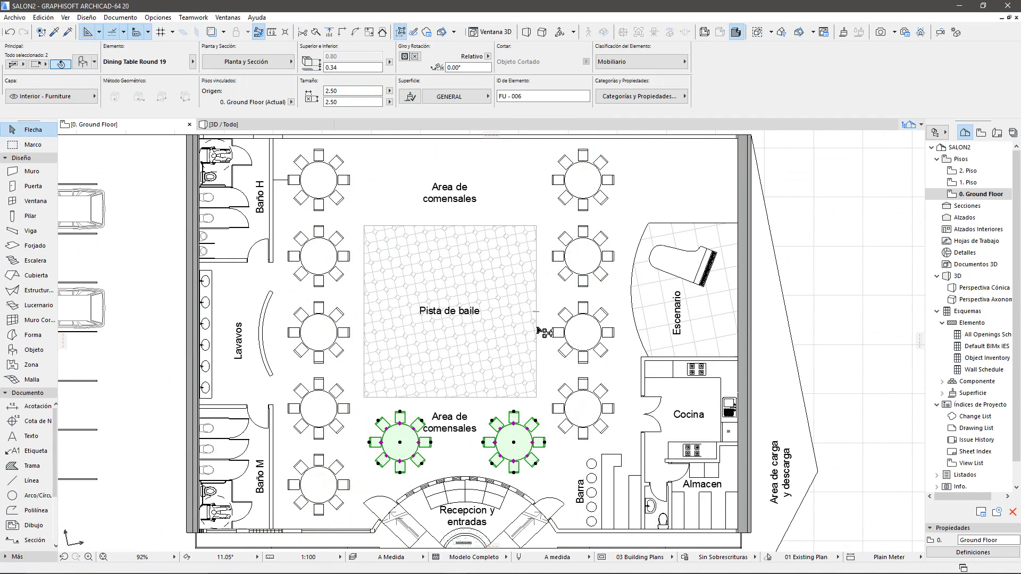
pyautogui.hotkey('ctrl', 'shift', 'd')
pyautogui.click(514, 443)
pyautogui.click(514, 186)
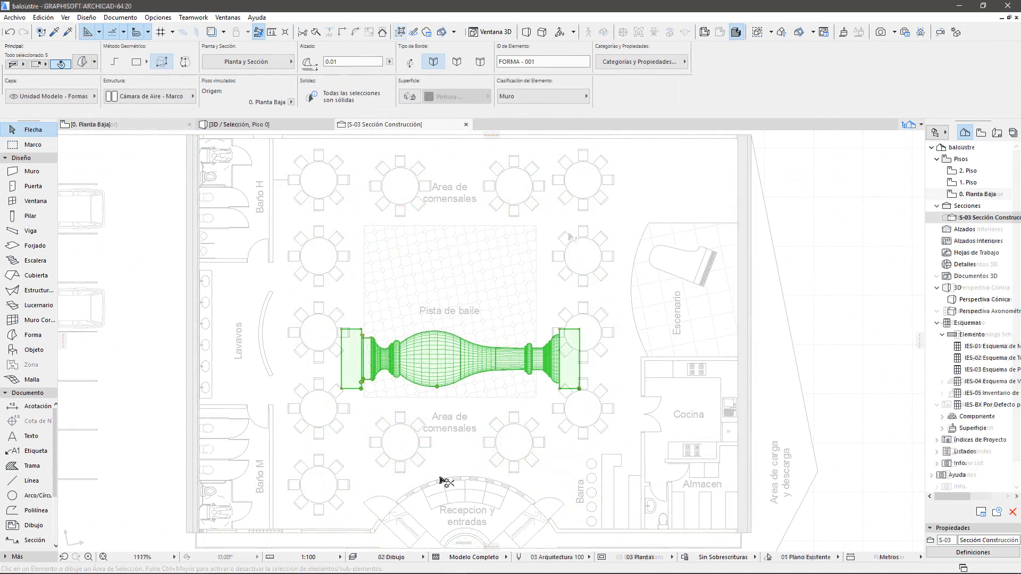
pyautogui.click(401, 186)
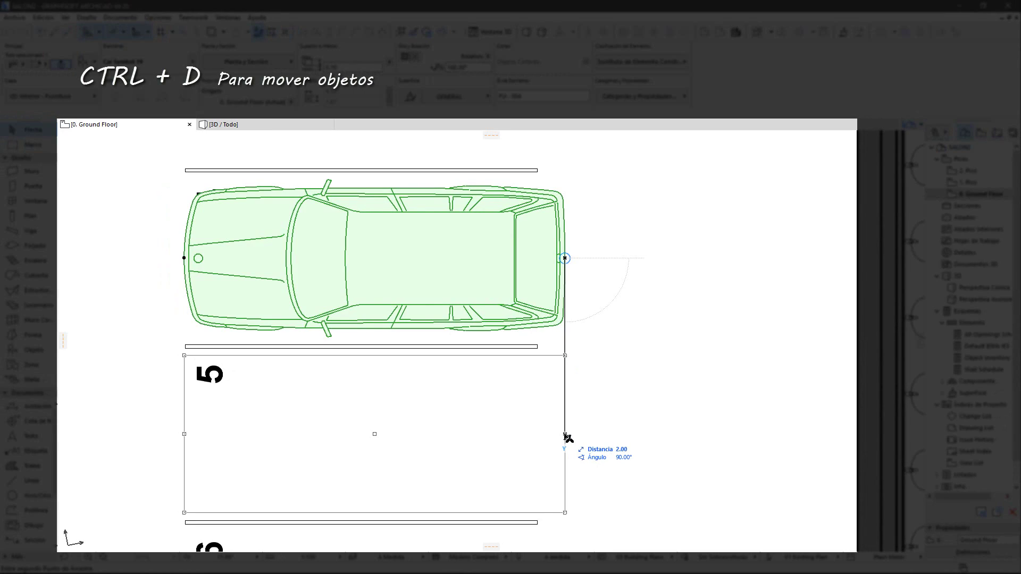
pyautogui.press('Escape')
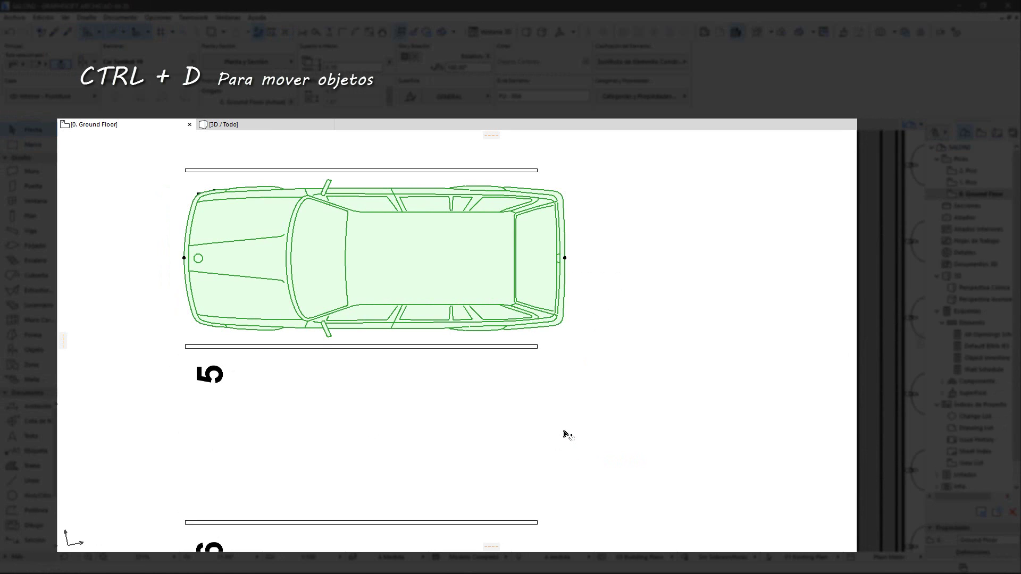
pyautogui.click(571, 314)
pyautogui.click(538, 261)
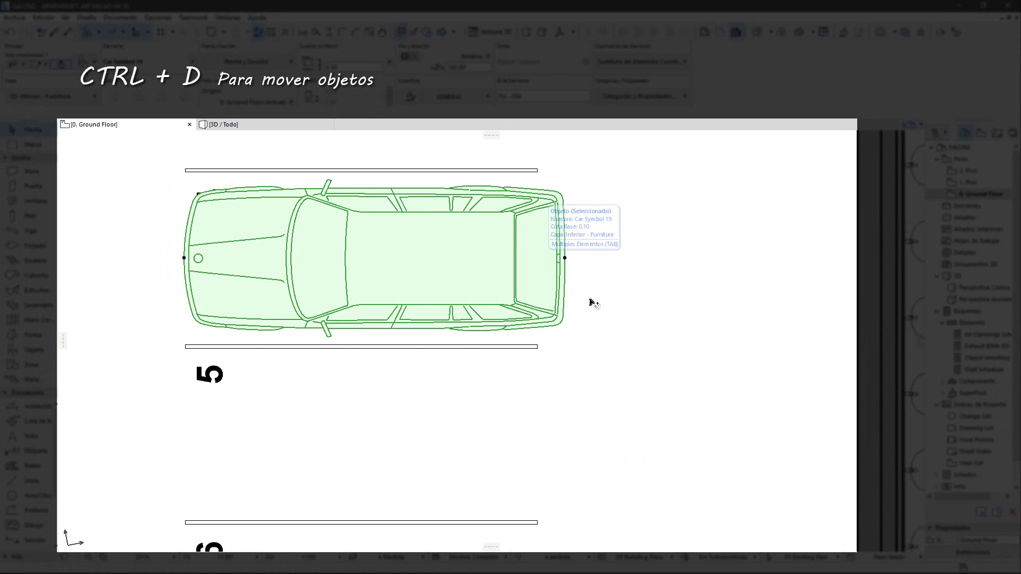
pyautogui.scroll(-5, 588, 319)
pyautogui.moveTo(408, 295); pyautogui.dragTo(335, 297, button='middle')
pyautogui.press('Escape')
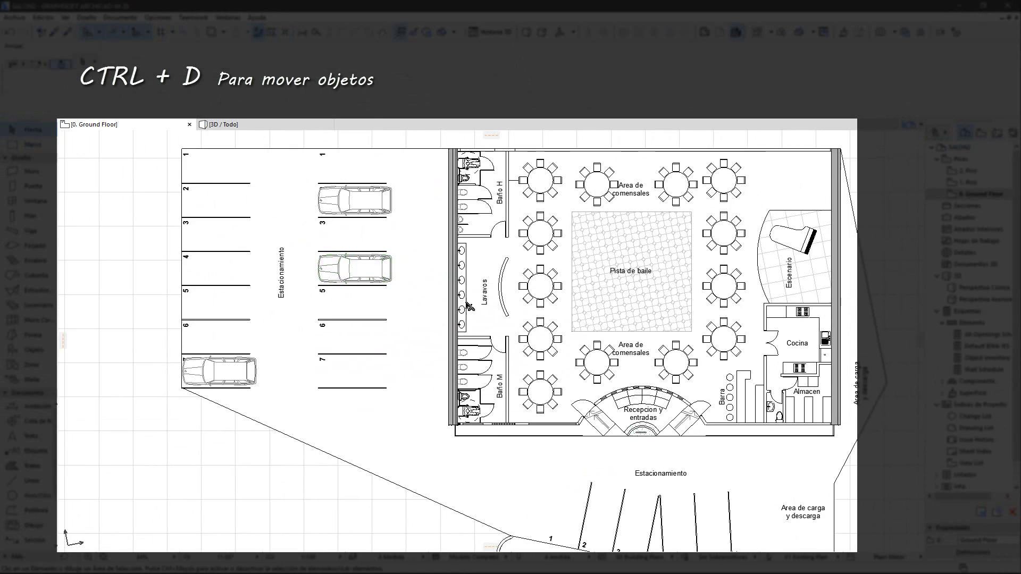
pyautogui.moveTo(482, 303); pyautogui.dragTo(445, 310, button='middle')
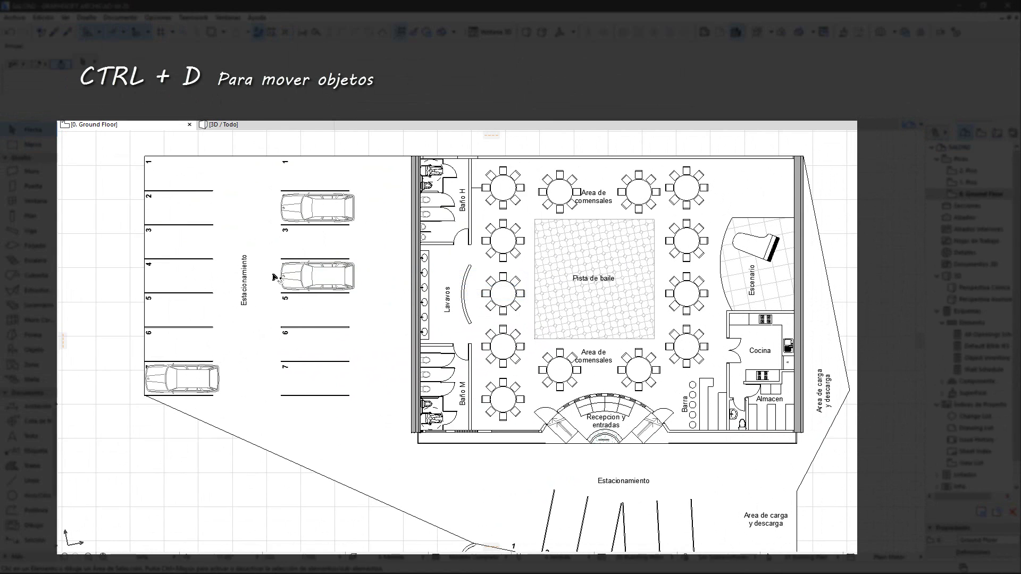
# - Try moving the car in parking space 4 freehand 2.00 m straight down into space 5, and undo the move
pyautogui.scroll(5, 276, 275)
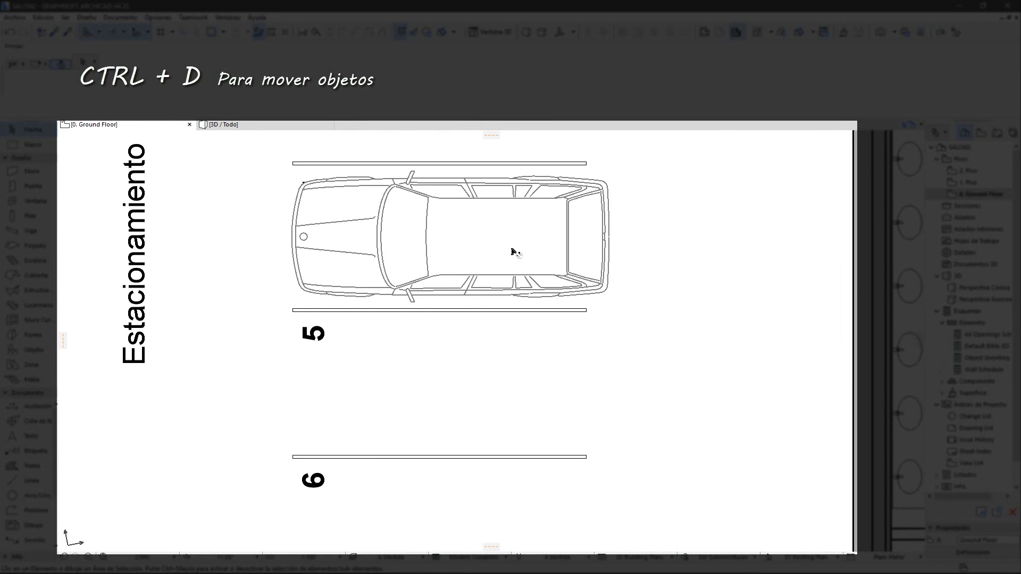
pyautogui.click(513, 252)
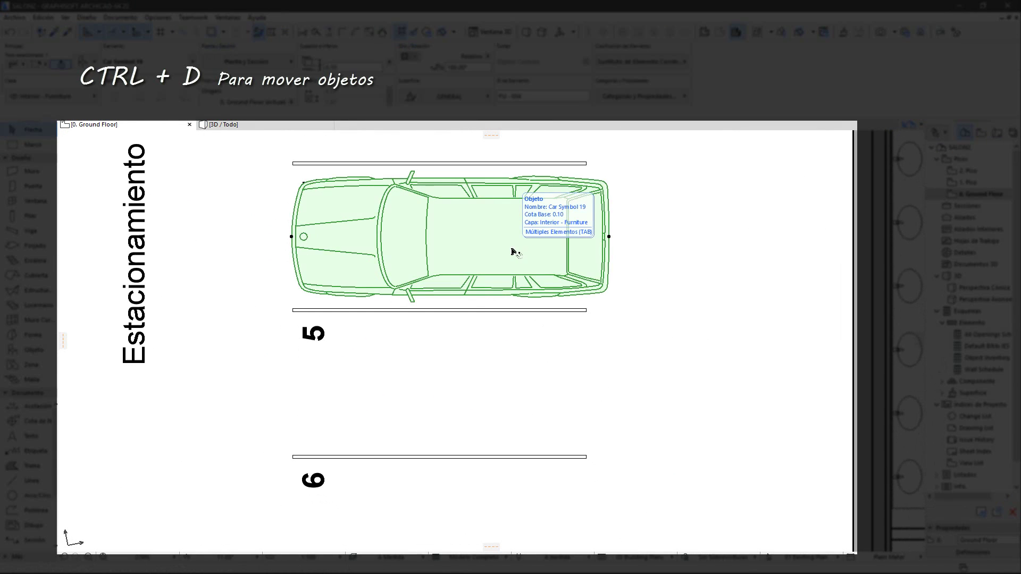
pyautogui.hotkey('ctrl', 'd')
pyautogui.click(609, 237)
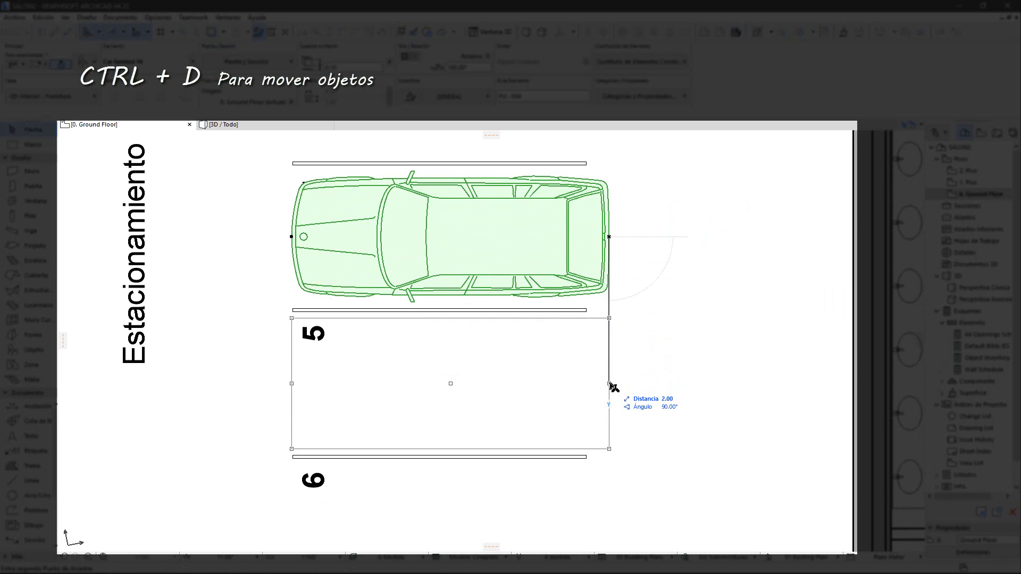
pyautogui.click(610, 383)
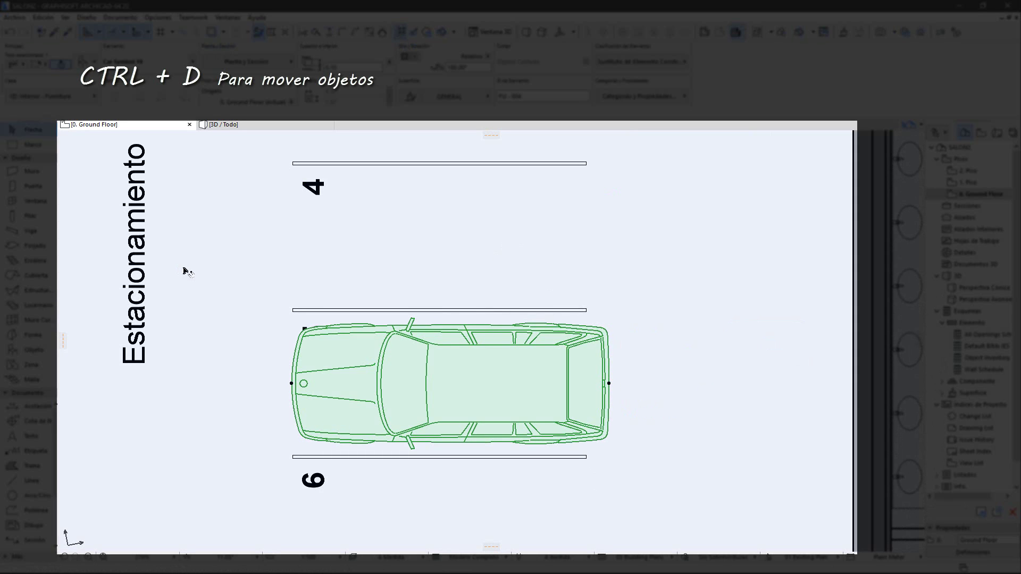
pyautogui.hotkey('ctrl', 'z')
pyautogui.press('Escape')
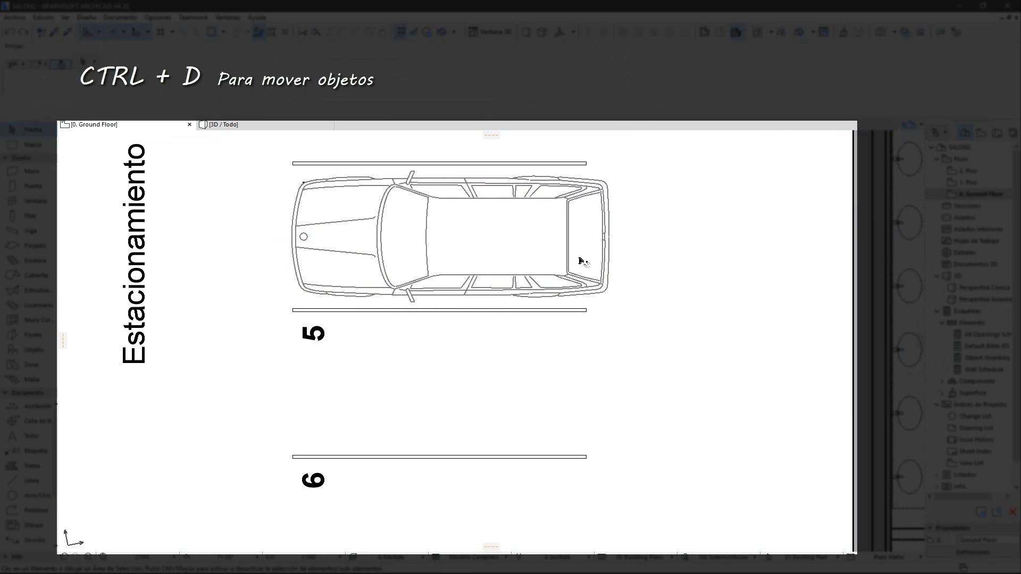
# - Try moving the car from parking space 4 into space 5 with an exact distance of 2 m, and undo it
pyautogui.click(581, 261)
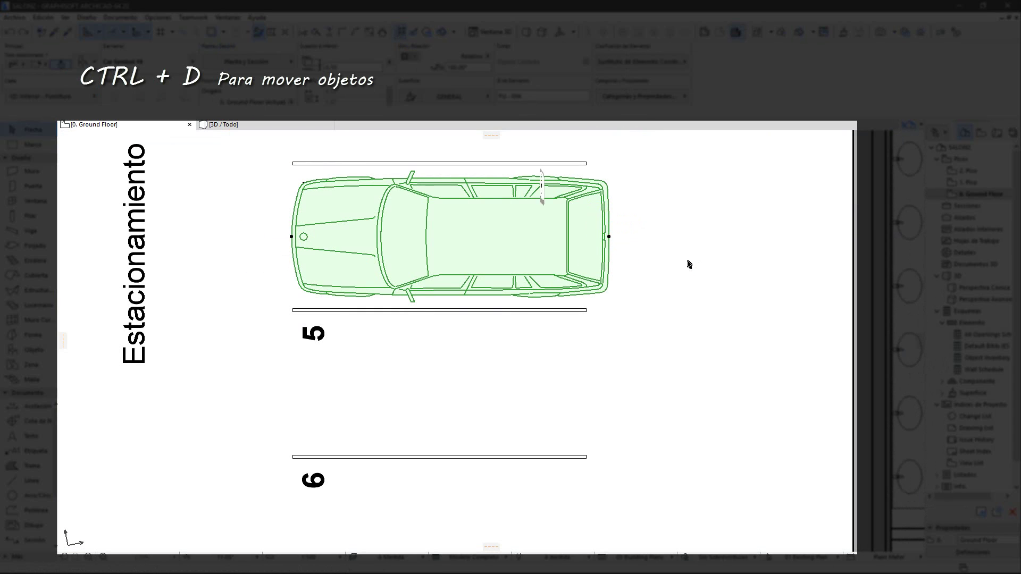
pyautogui.press('Tab')
pyautogui.click(609, 238)
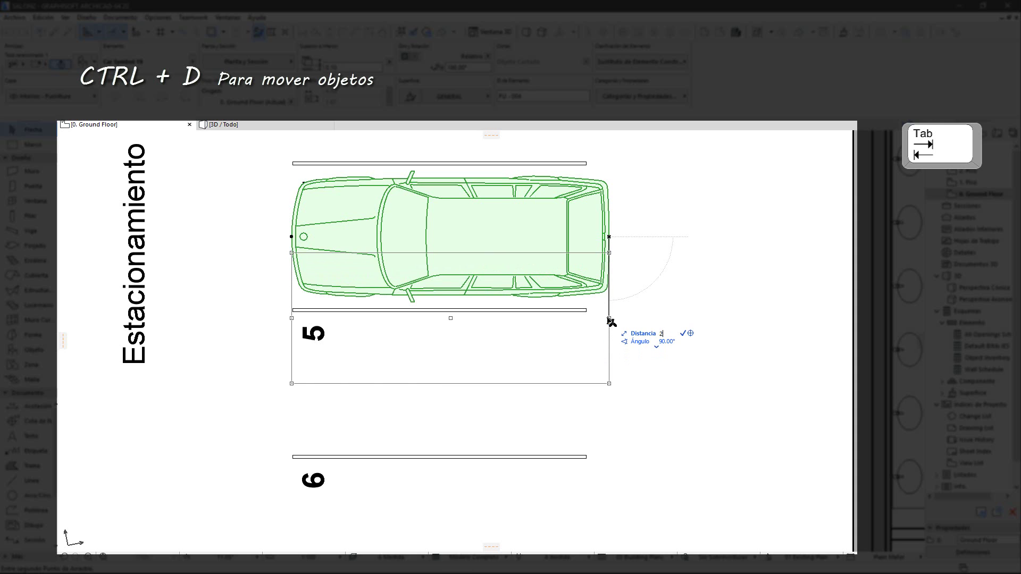
pyautogui.press('Return')
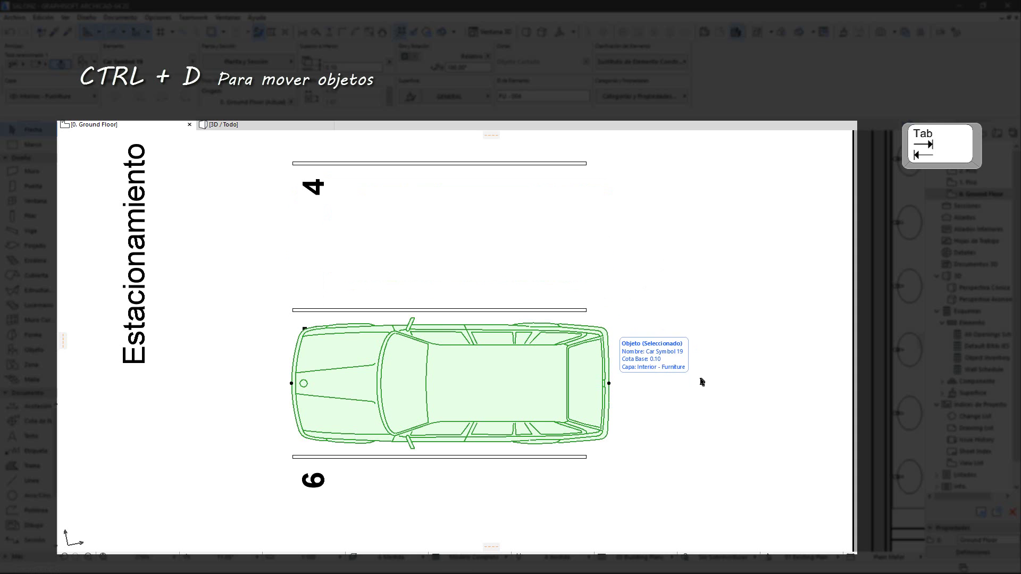
pyautogui.hotkey('ctrl', 'z')
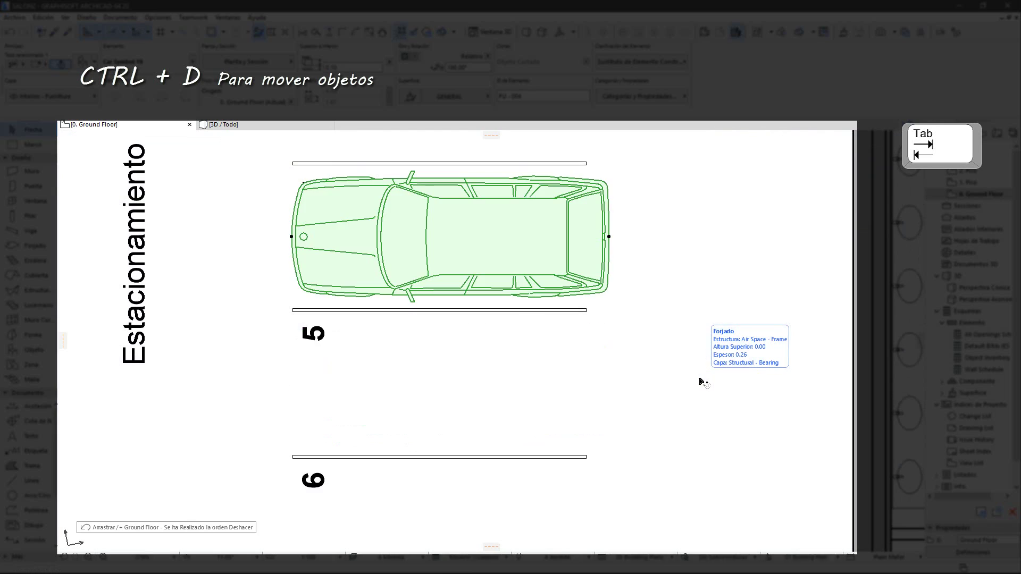
# - Try dragging a copy of the car in space 4 down 2.00 m into space 5, and undo the copy
pyautogui.click(676, 249)
pyautogui.click(570, 236)
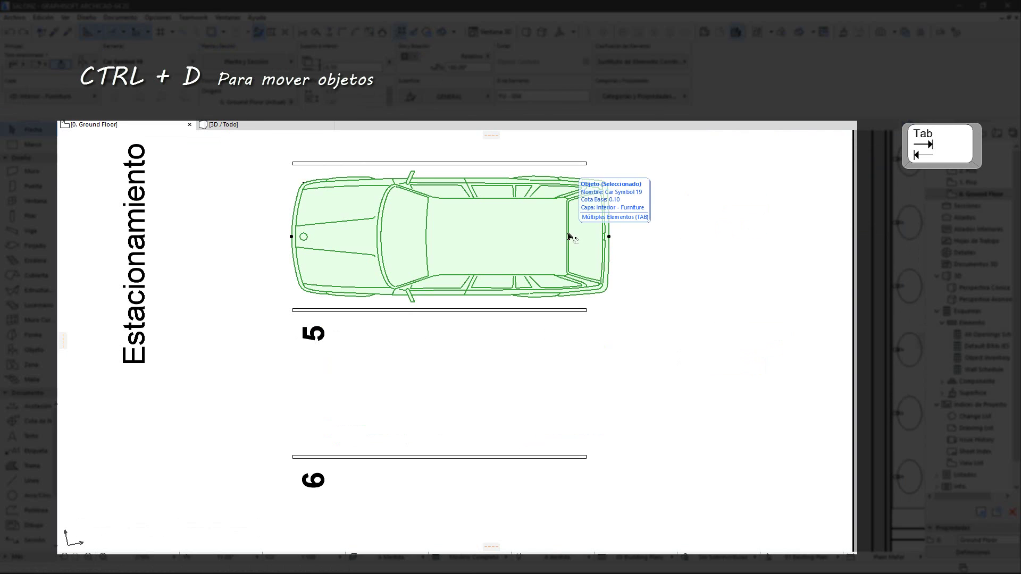
pyautogui.hotkey('ctrl', 'd')
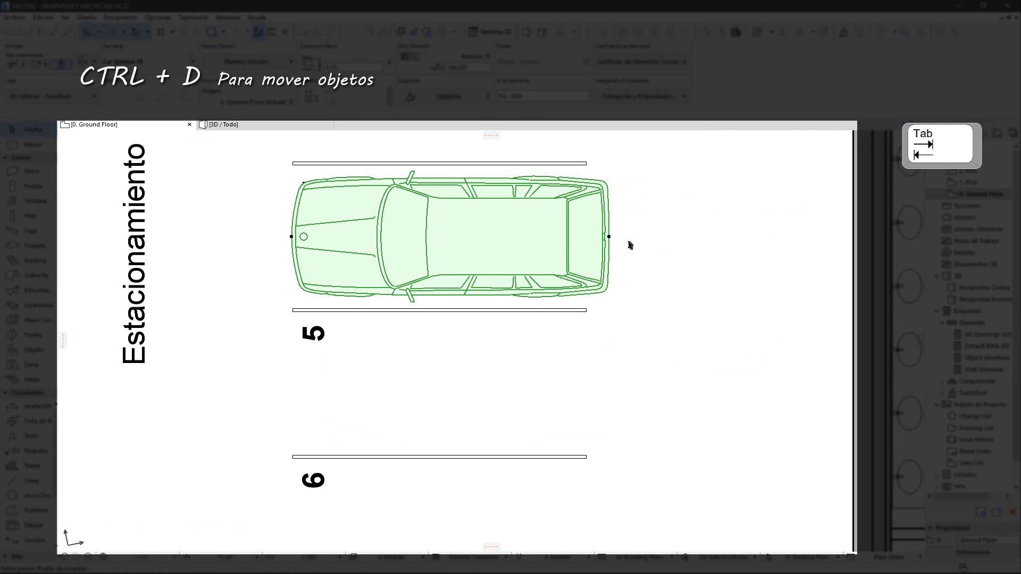
pyautogui.click(609, 240)
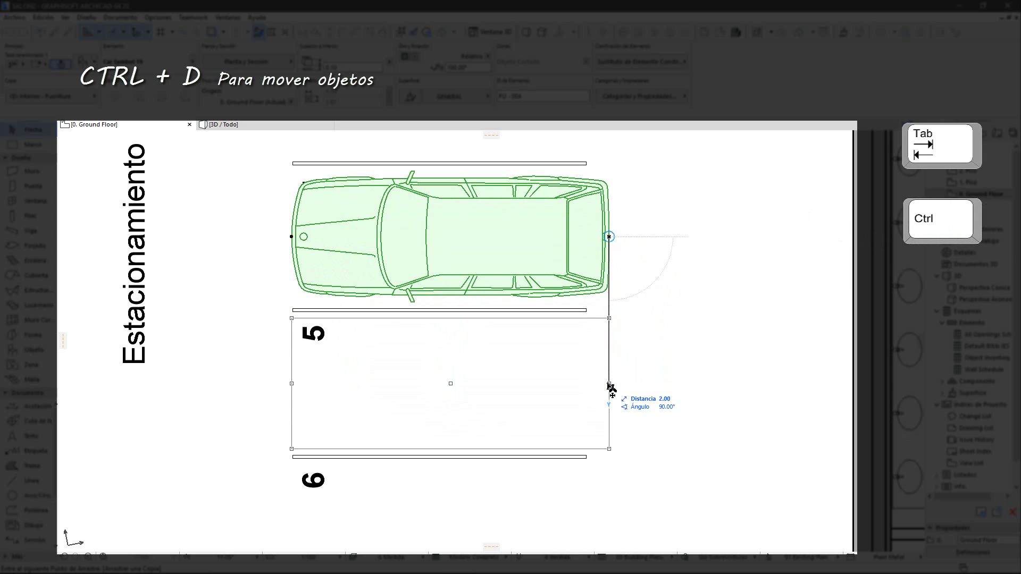
pyautogui.click(609, 387)
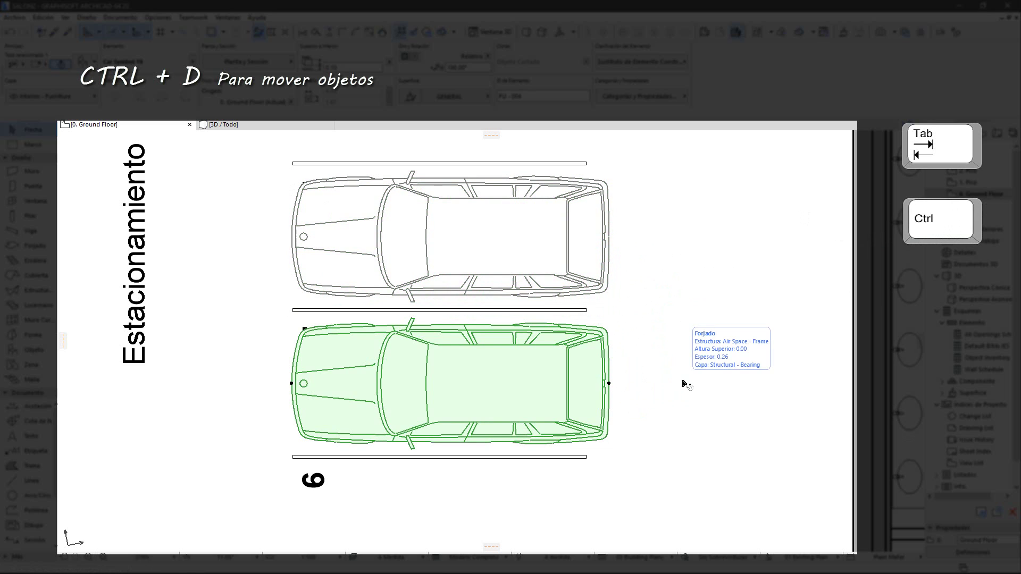
pyautogui.press('Escape')
pyautogui.hotkey('ctrl', 'z')
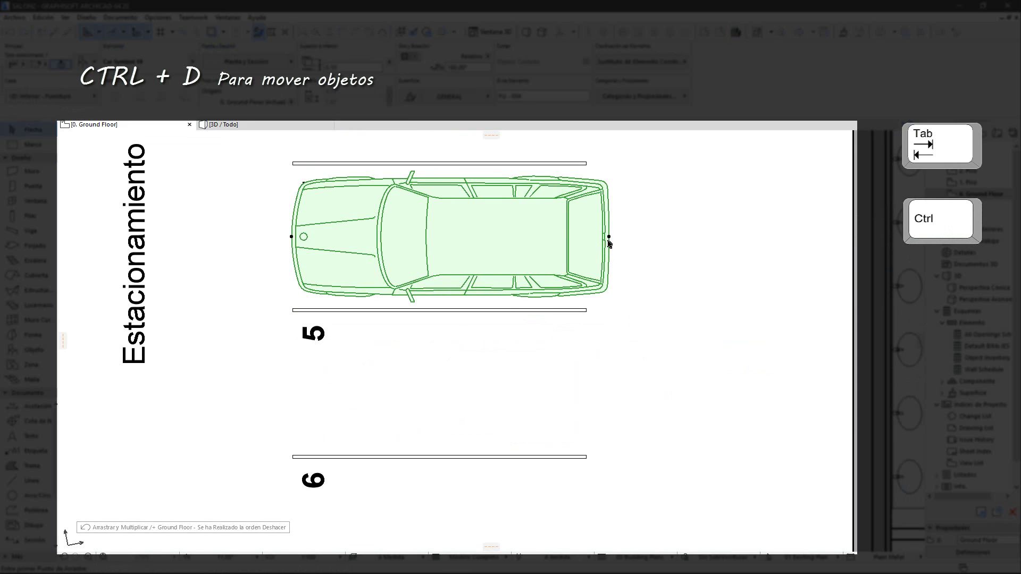
# - Copy the car in parking space 4 straight down into space 5 with an exact distance of 2 m
pyautogui.click(609, 236)
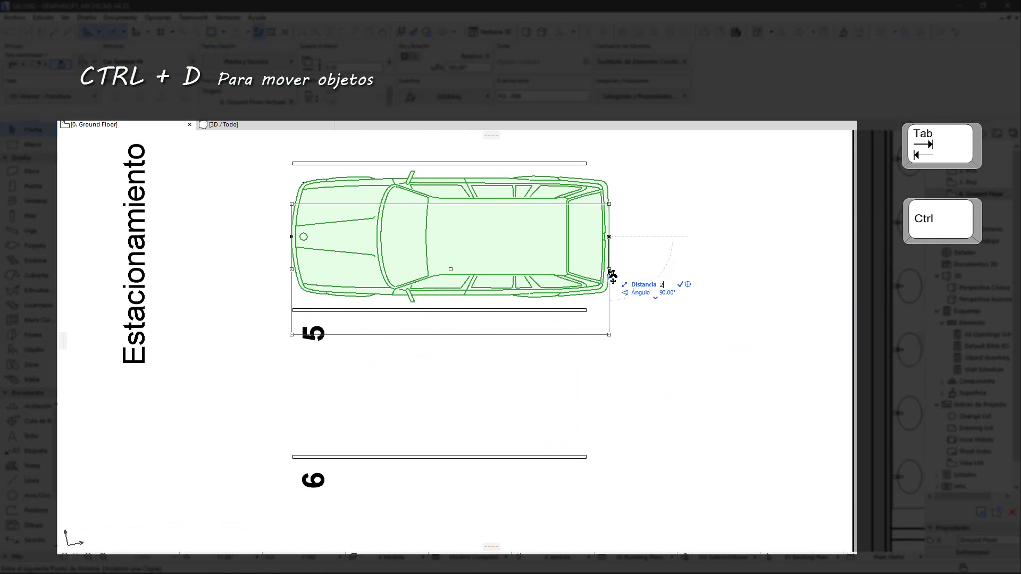
pyautogui.press('Return')
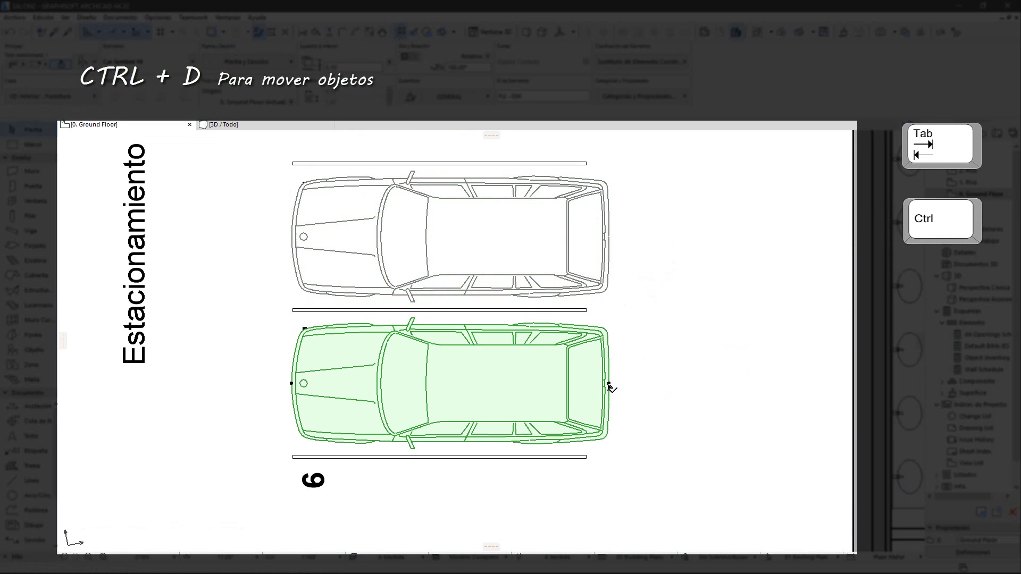
pyautogui.press('Escape')
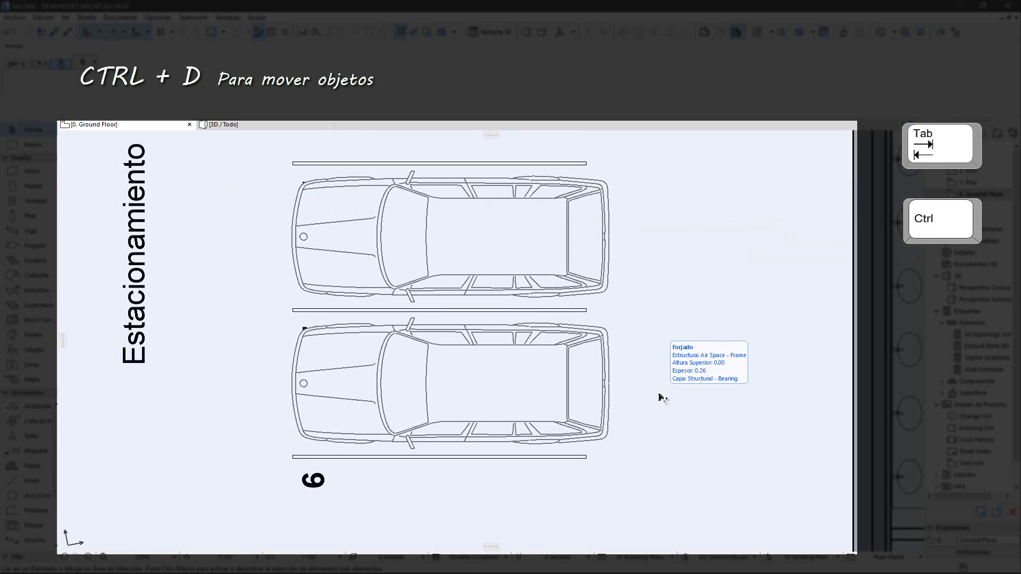
# - Move the car from space 5 of the right parking row horizontally at 180° into space 5 of the left row
pyautogui.scroll(-4, 659, 396)
pyautogui.moveTo(659, 398); pyautogui.dragTo(739, 360, button='middle')
pyautogui.scroll(2, 462, 358)
pyautogui.moveTo(475, 374); pyautogui.dragTo(466, 399, button='middle')
pyautogui.scroll(1, 466, 399)
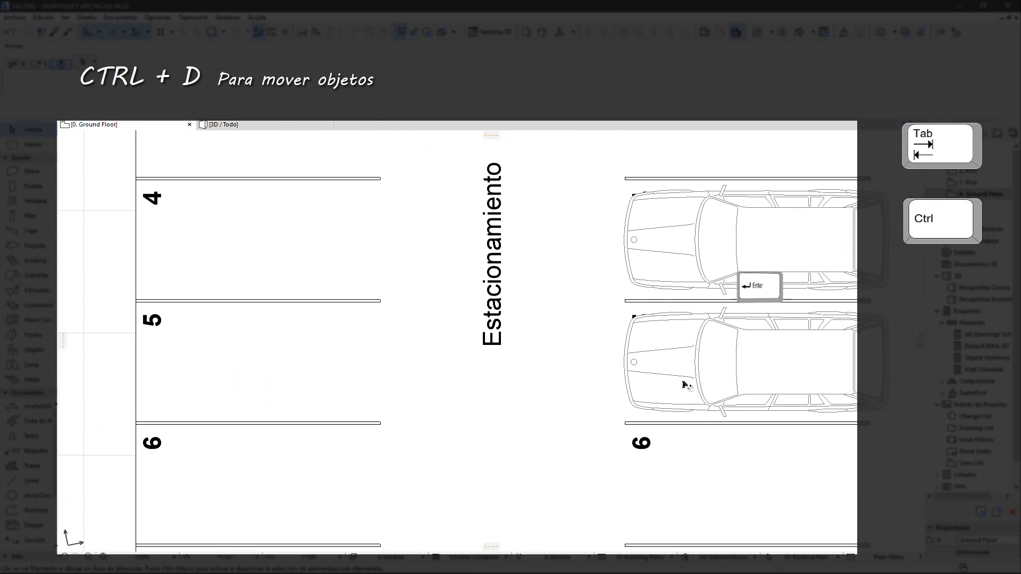
pyautogui.click(690, 398)
pyautogui.hotkey('ctrl', 'd')
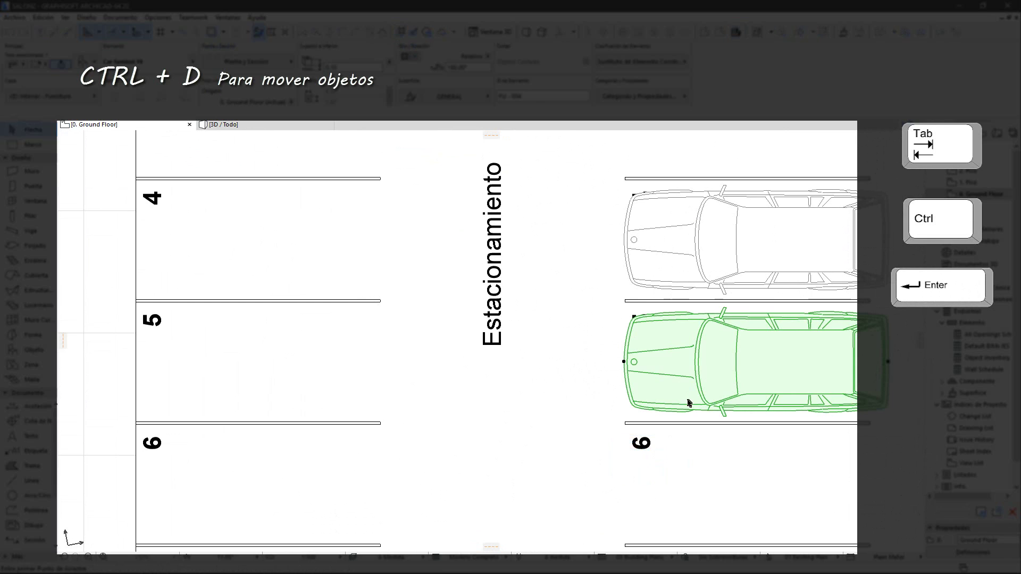
pyautogui.click(888, 362)
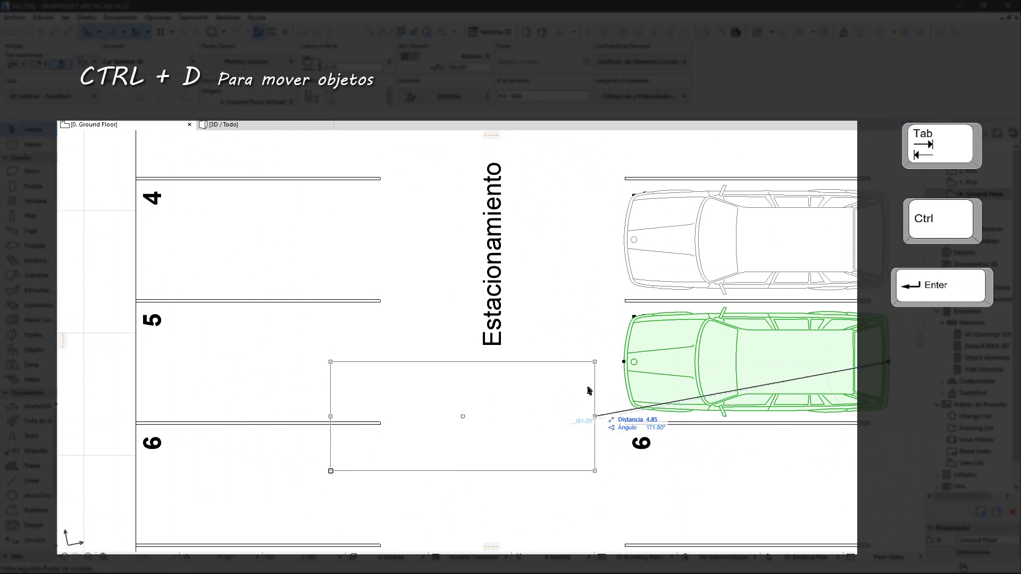
pyautogui.press('shift')
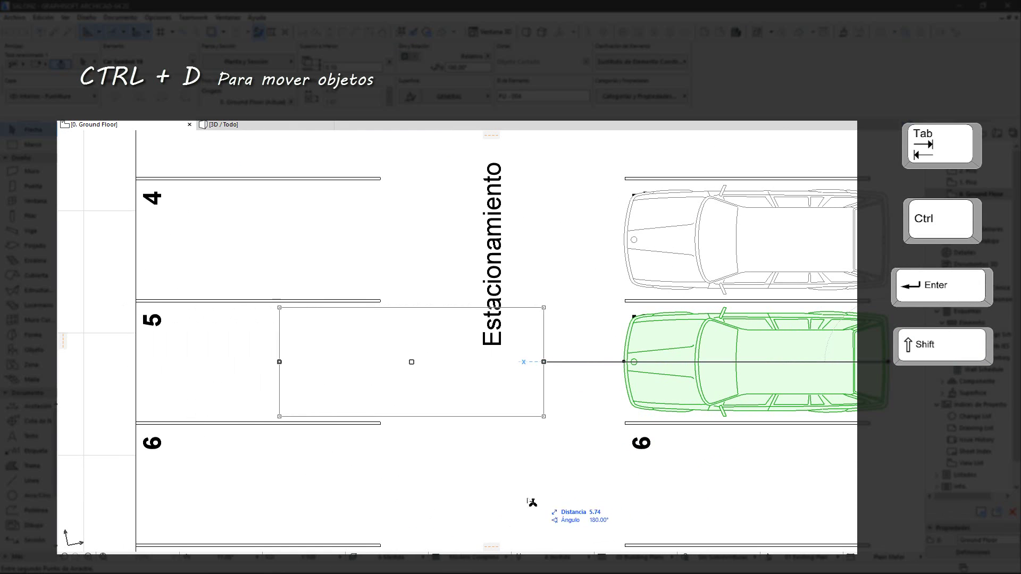
pyautogui.click(405, 505)
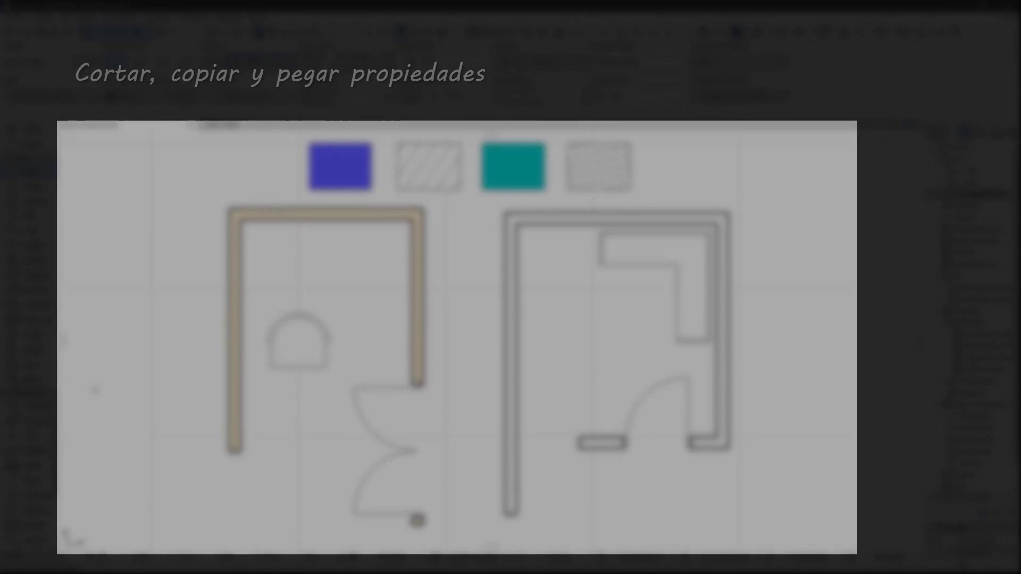
# - Draw a U-shaped chain of three walls left of the beige-walled room, open at the bottom and about 1.1 m wide
pyautogui.click(99, 408)
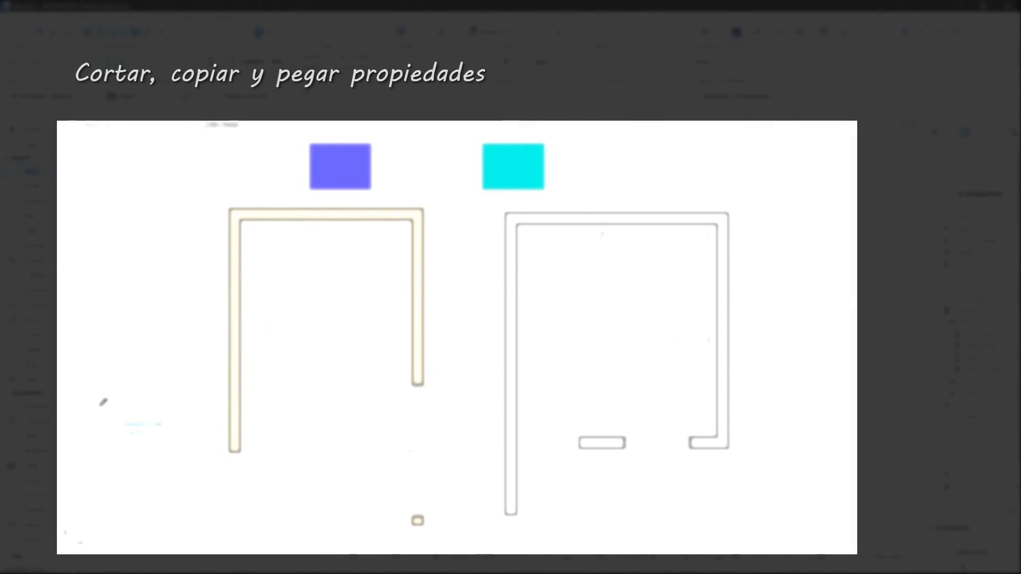
pyautogui.click(99, 278)
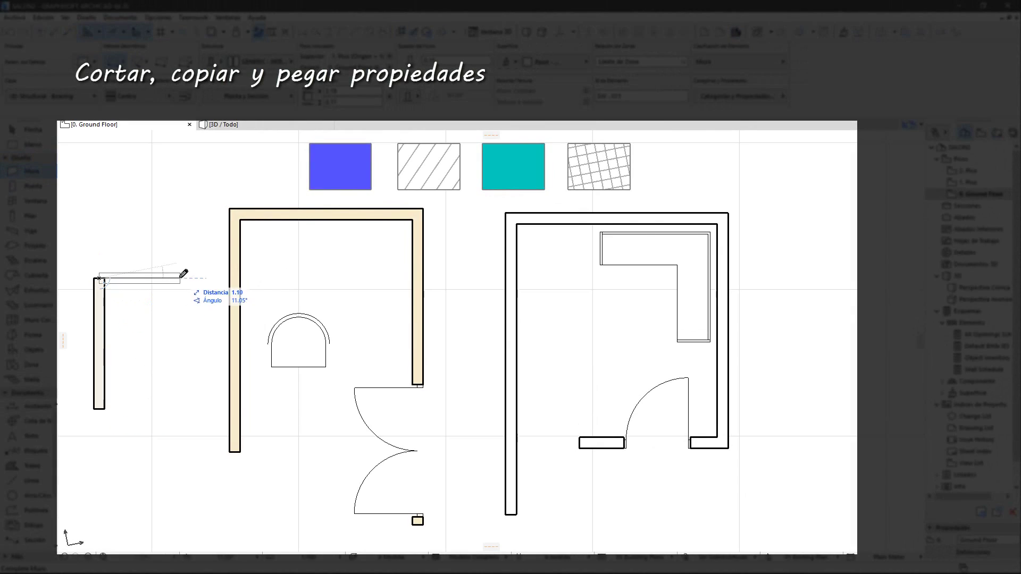
pyautogui.doubleClick(181, 451)
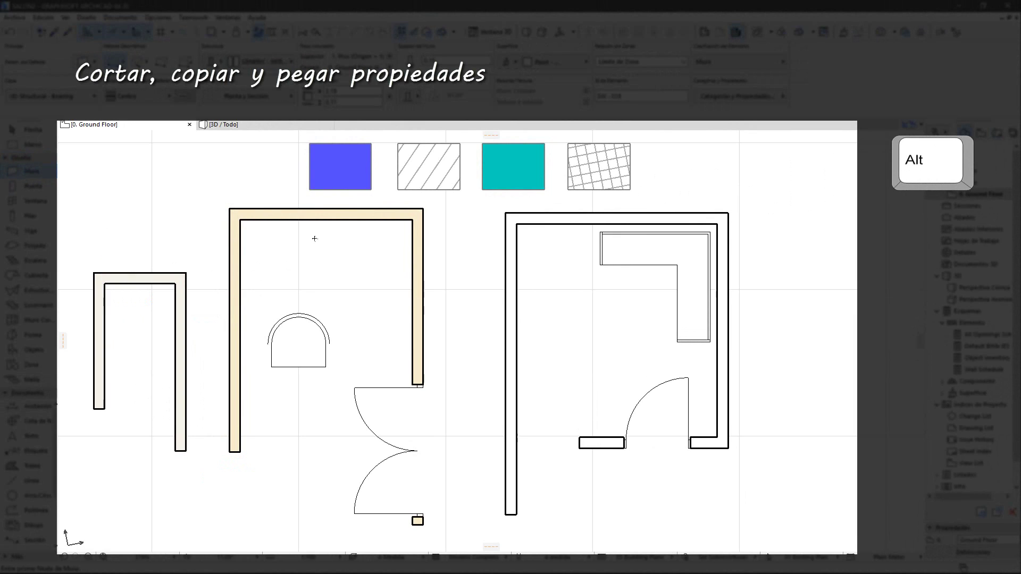
pyautogui.press('Escape')
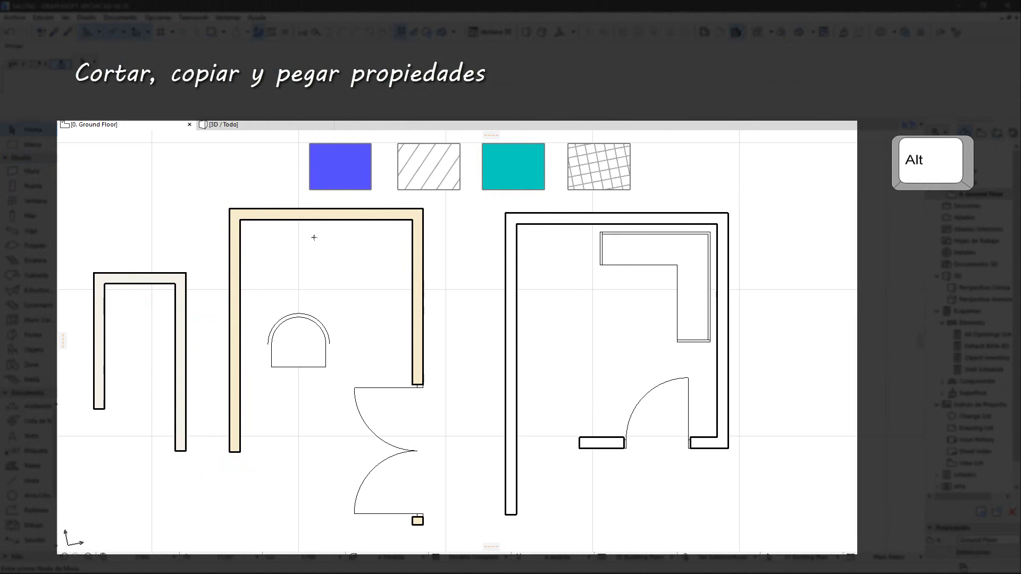
# - Pick up settings from the beige wall and the U-shape's wall to draw a matching lower wall and a short parallel wall in the beige room
pyautogui.keyDown('alt'); pyautogui.click(335, 206); pyautogui.keyUp('alt')
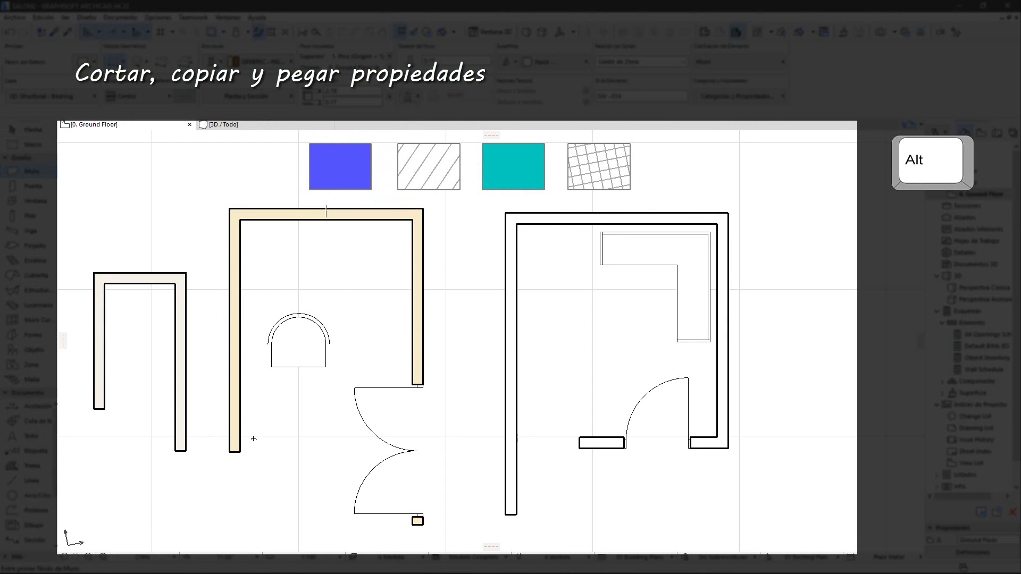
pyautogui.click(336, 451)
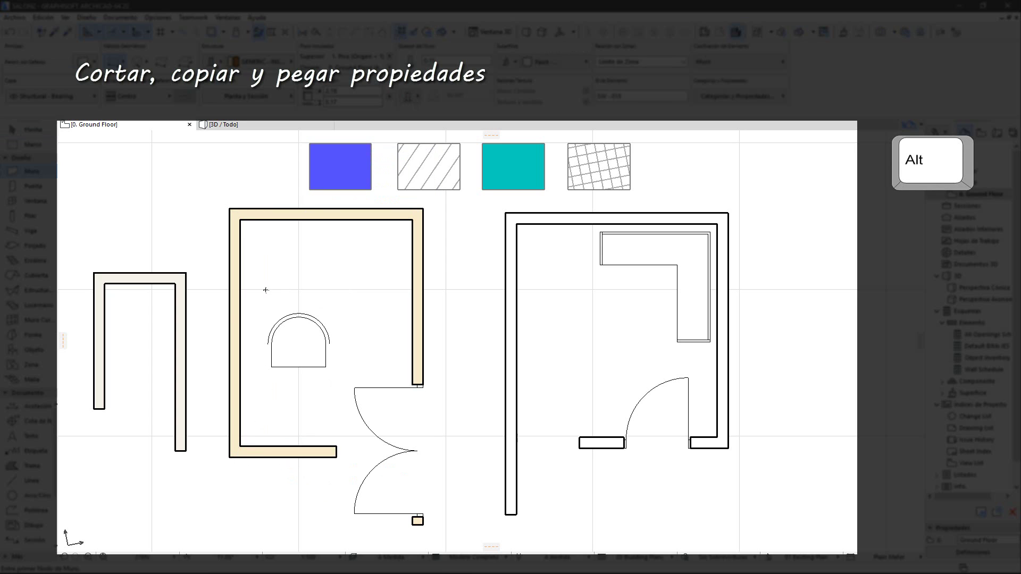
pyautogui.keyDown('alt'); pyautogui.click(185, 327); pyautogui.keyUp('alt')
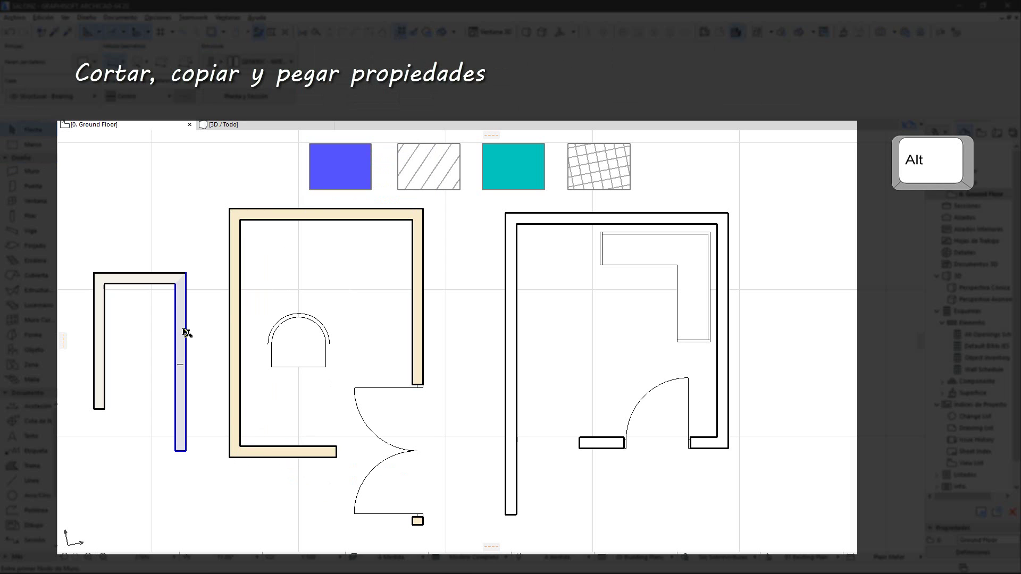
pyautogui.click(235, 414)
pyautogui.click(326, 413)
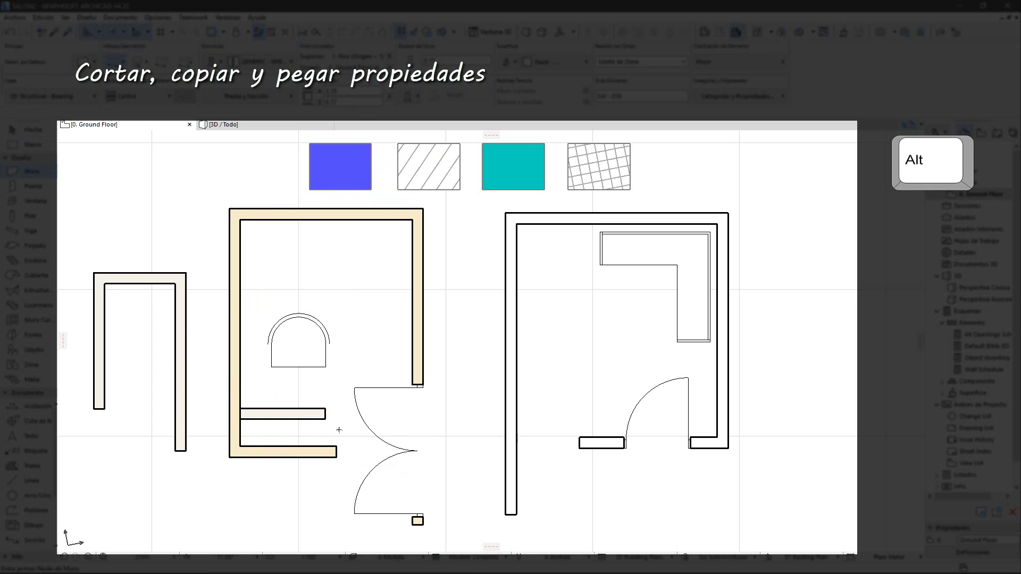
# - Draw a wall with the beige wall's settings from the beige room's upper corner toward the neighbouring room
pyautogui.keyDown('alt'); pyautogui.click(419, 334); pyautogui.keyUp('alt')
pyautogui.click(495, 214)
pyautogui.press('Escape')
# - Transfer the beige wall's properties to the white walls of the neighbouring room with the L-shaped furniture
pyautogui.scroll(3, 515, 217)
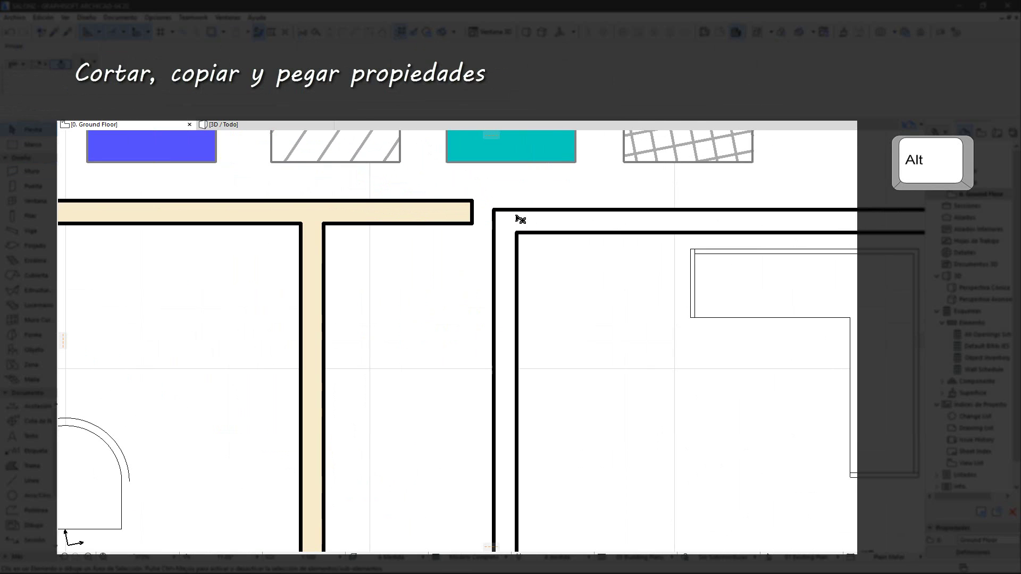
pyautogui.keyDown('alt'); pyautogui.click(428, 212); pyautogui.keyUp('alt')
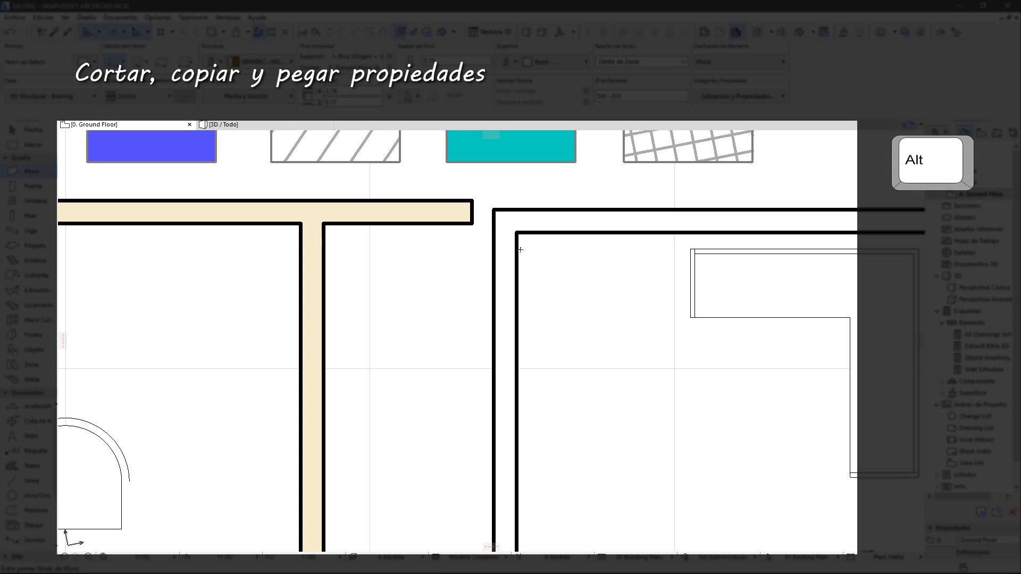
pyautogui.keyDown('ctrl'); pyautogui.keyDown('alt'); pyautogui.click(537, 211); pyautogui.keyUp('alt'); pyautogui.keyUp('ctrl')
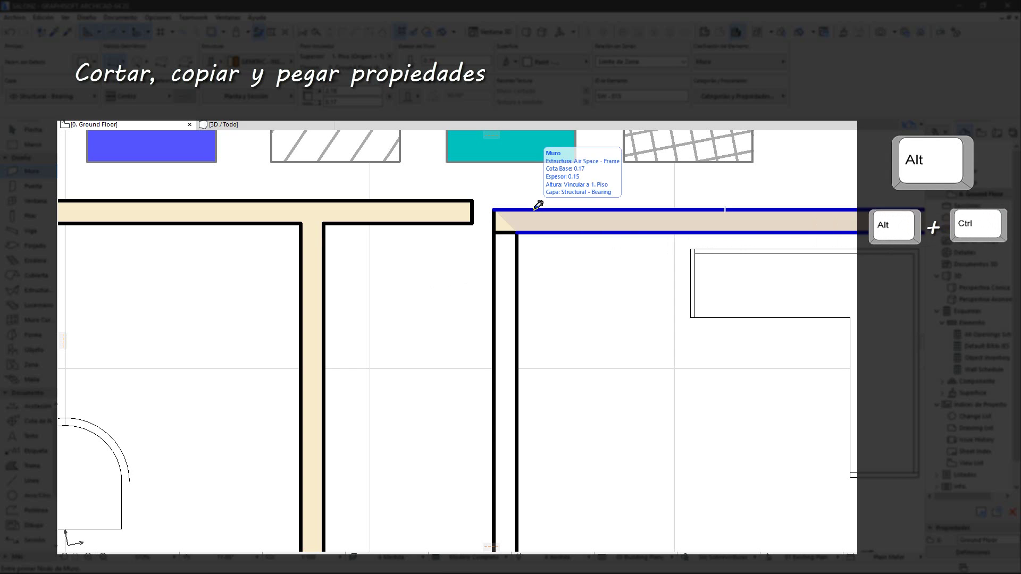
pyautogui.keyDown('ctrl'); pyautogui.keyDown('alt'); pyautogui.click(520, 290); pyautogui.keyUp('alt'); pyautogui.keyUp('ctrl')
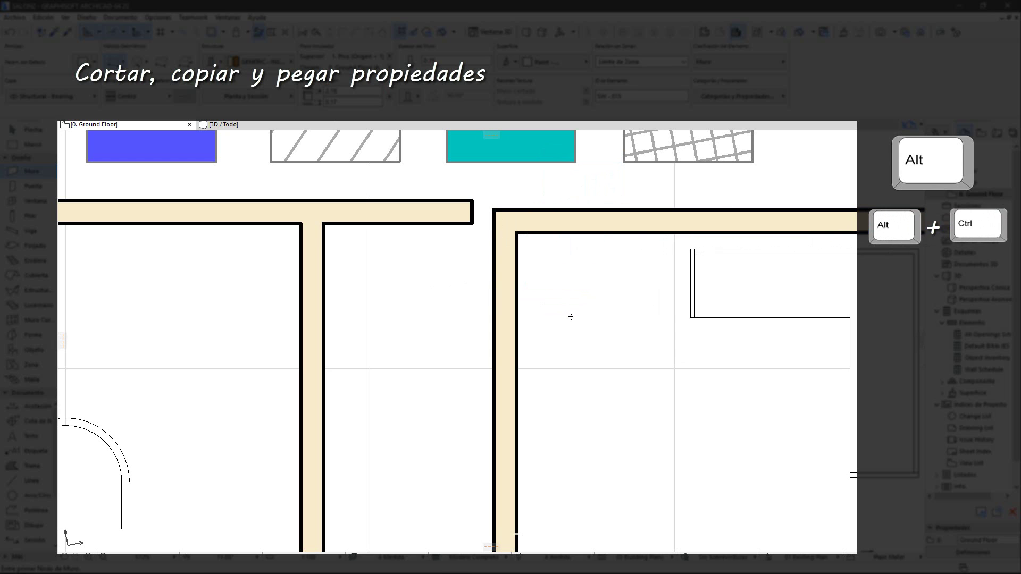
pyautogui.scroll(-3, 570, 316)
pyautogui.keyDown('ctrl'); pyautogui.keyDown('alt'); pyautogui.click(724, 246); pyautogui.keyUp('alt'); pyautogui.keyUp('ctrl')
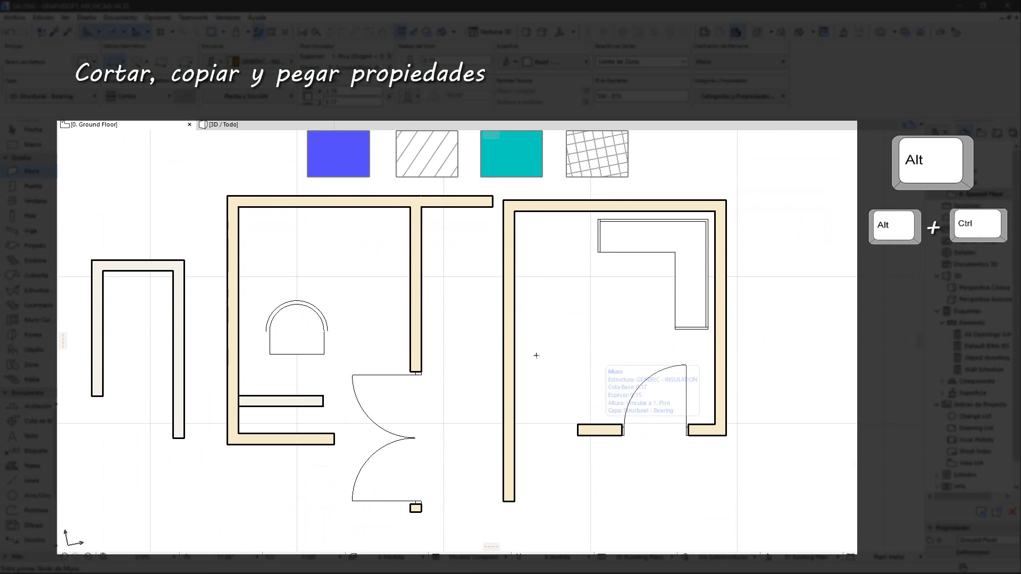
# - Pick up the U-shape wall's settings and draw a matching wall across the open lower side of the furnished room
pyautogui.press('Escape')
pyautogui.keyDown('alt'); pyautogui.click(177, 294); pyautogui.keyUp('alt')
pyautogui.click(509, 502)
pyautogui.click(723, 502)
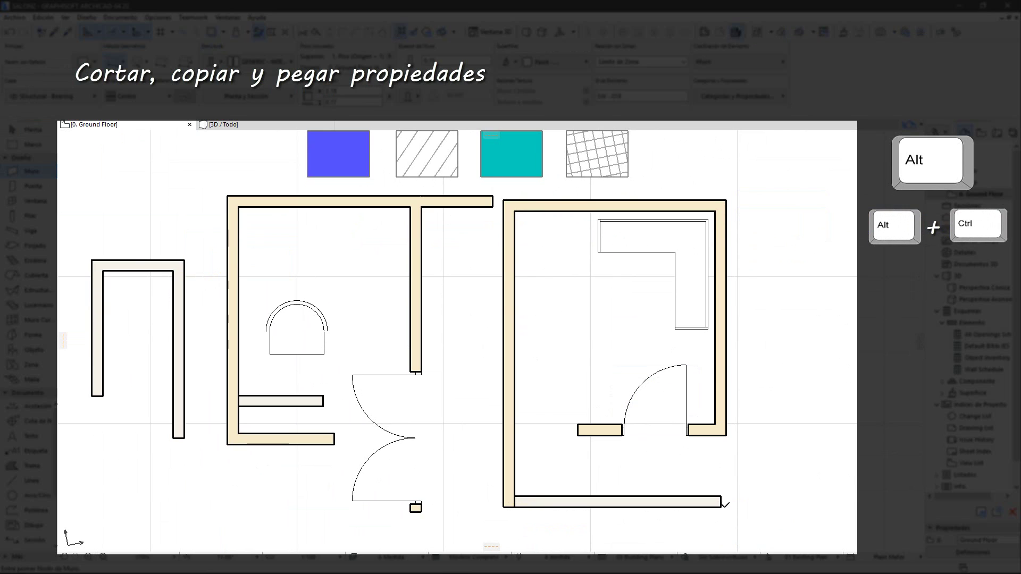
# - Duplicate the row of four fill rectangles directly above the original row
pyautogui.scroll(5, 421, 251)
pyautogui.moveTo(761, 292); pyautogui.dragTo(247, 226)
pyautogui.click(247, 226)
pyautogui.scroll(-1, 558, 251)
# - Draw a third row of rectangular fills above the others, each using the settings of the blue, teal, diagonal or grid fill beneath it
pyautogui.click(145, 144)
pyautogui.click(264, 226)
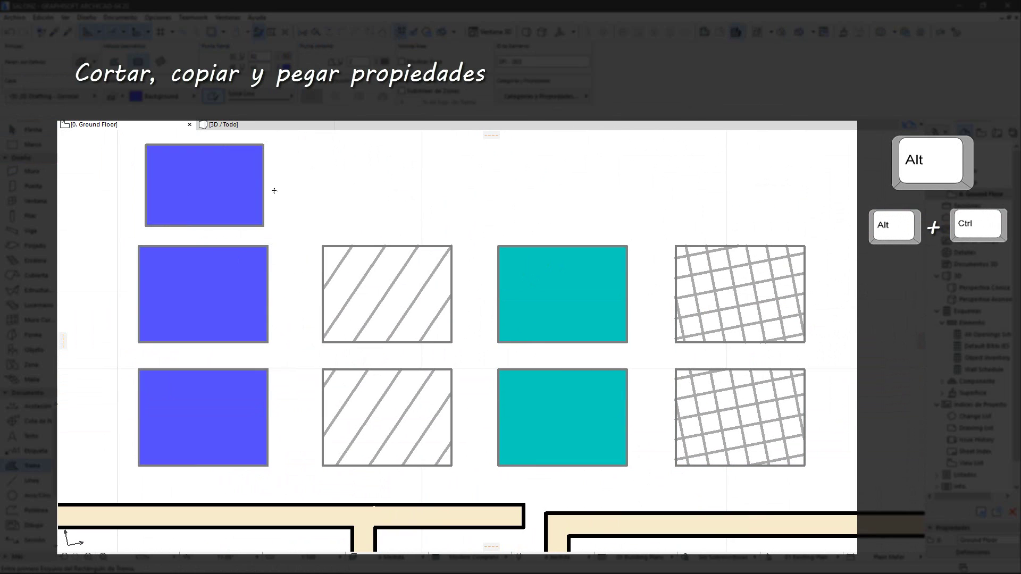
pyautogui.keyDown('alt'); pyautogui.click(524, 262); pyautogui.keyUp('alt')
pyautogui.click(500, 234)
pyautogui.click(625, 143)
pyautogui.keyDown('alt'); pyautogui.click(431, 312); pyautogui.keyUp('alt')
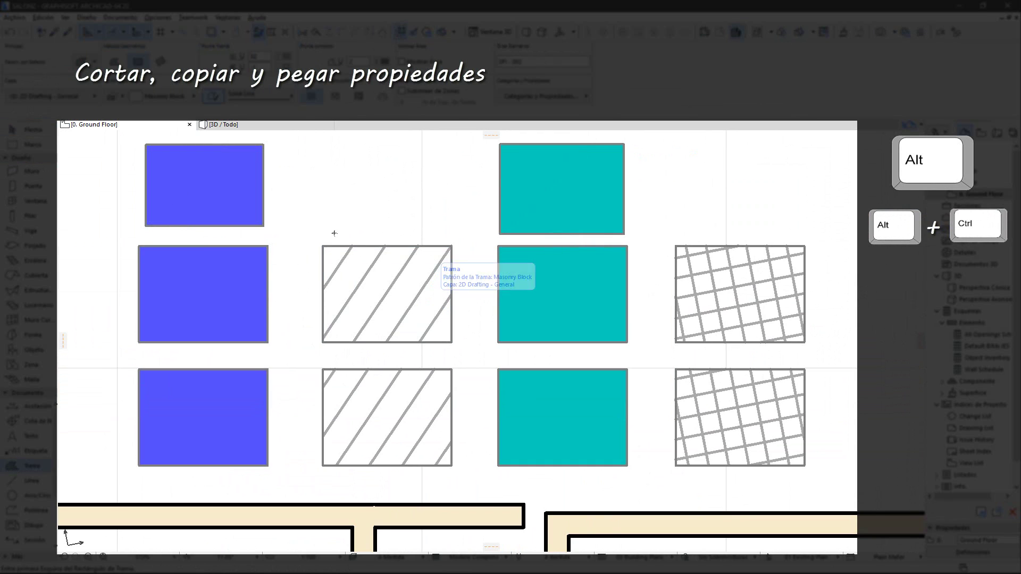
pyautogui.click(321, 234)
pyautogui.click(451, 141)
pyautogui.keyDown('alt'); pyautogui.click(687, 229); pyautogui.keyUp('alt')
pyautogui.click(676, 236)
pyautogui.click(803, 146)
# - Transfer the grid fill's settings to the upper blue fill, blue to the middle teal fill, and diagonal hatching to the lowest grid fill
pyautogui.keyDown('alt'); pyautogui.click(736, 307); pyautogui.keyUp('alt')
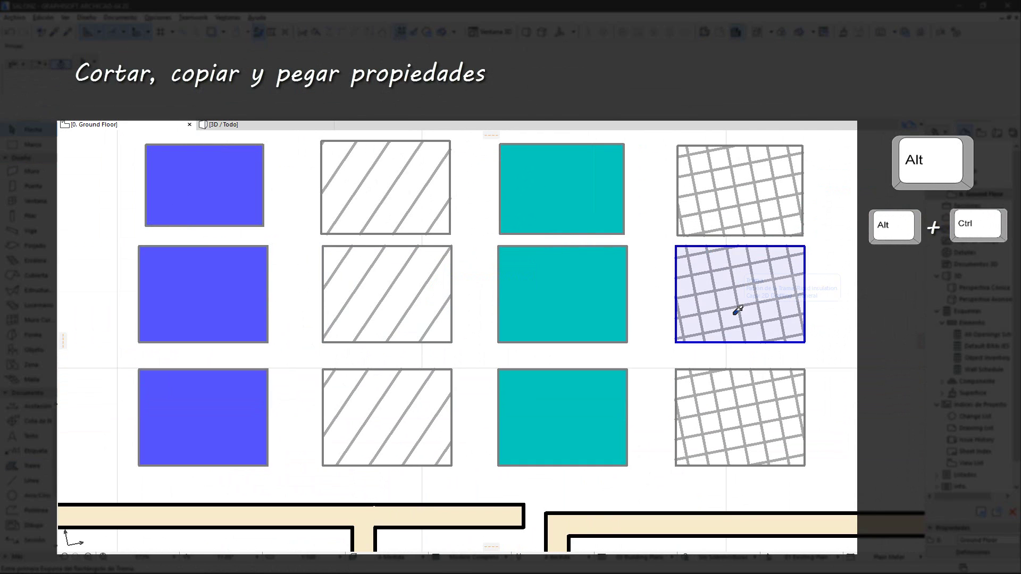
pyautogui.keyDown('ctrl'); pyautogui.keyDown('alt'); pyautogui.click(257, 218); pyautogui.keyUp('alt'); pyautogui.keyUp('ctrl')
pyautogui.keyDown('alt'); pyautogui.click(256, 385); pyautogui.keyUp('alt')
pyautogui.keyDown('ctrl'); pyautogui.keyDown('alt'); pyautogui.click(531, 297); pyautogui.keyUp('alt'); pyautogui.keyUp('ctrl')
pyautogui.keyDown('alt'); pyautogui.click(416, 315); pyautogui.keyUp('alt')
pyautogui.keyDown('ctrl'); pyautogui.keyDown('alt'); pyautogui.click(792, 425); pyautogui.keyUp('alt'); pyautogui.keyUp('ctrl')
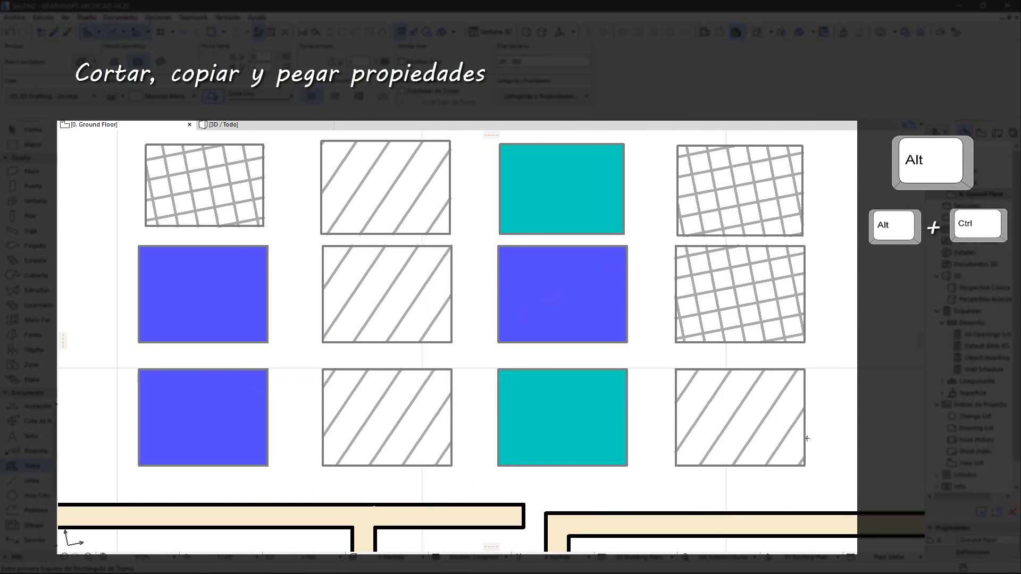
# - Transfer the upper grid fill's settings to the lowest teal fill, and the upper teal fill's settings to the middle grid fill
pyautogui.keyDown('alt'); pyautogui.click(708, 189); pyautogui.keyUp('alt')
pyautogui.keyDown('ctrl'); pyautogui.keyDown('alt'); pyautogui.click(549, 445); pyautogui.keyUp('alt'); pyautogui.keyUp('ctrl')
pyautogui.keyDown('alt'); pyautogui.click(564, 203); pyautogui.keyUp('alt')
pyautogui.keyDown('ctrl'); pyautogui.keyDown('alt'); pyautogui.click(777, 308); pyautogui.keyUp('alt'); pyautogui.keyUp('ctrl')
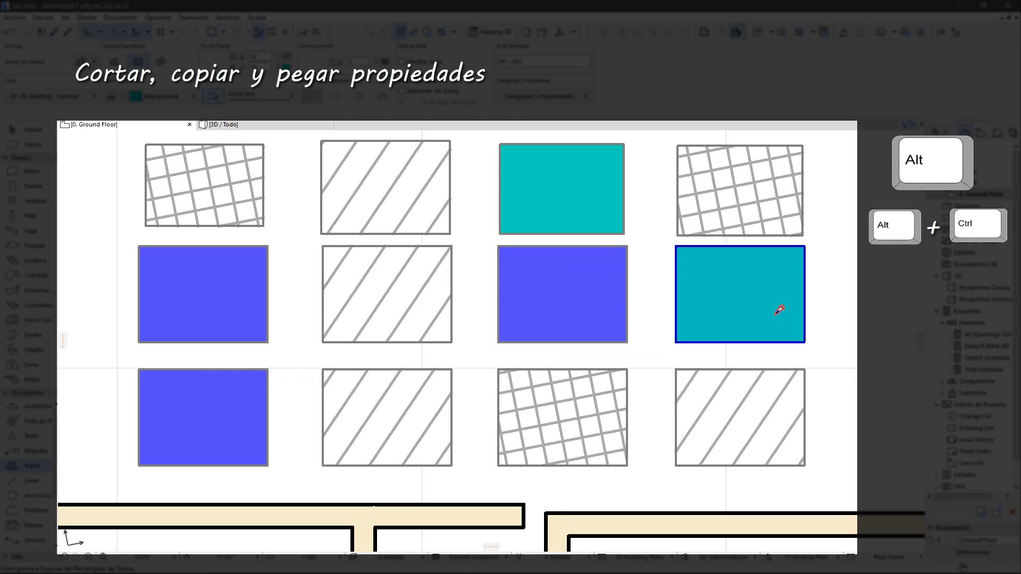
# - Transfer the L-shaped furniture's properties to the chair in the other room
pyautogui.scroll(-3, 615, 353)
pyautogui.scroll(1, 675, 278)
pyautogui.keyDown('alt'); pyautogui.click(675, 278); pyautogui.keyUp('alt')
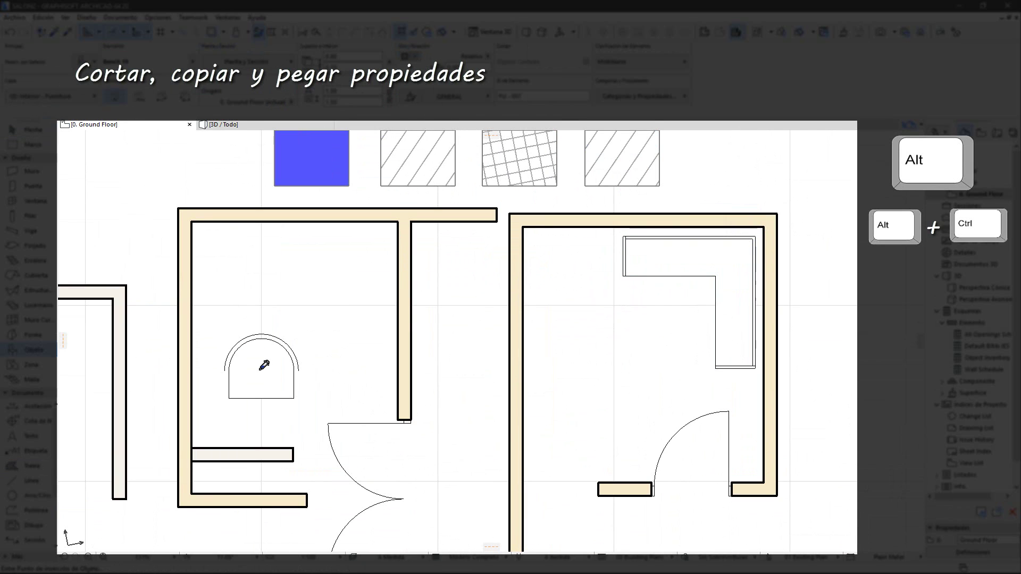
pyautogui.keyDown('ctrl'); pyautogui.keyDown('alt'); pyautogui.click(264, 360); pyautogui.keyUp('alt'); pyautogui.keyUp('ctrl')
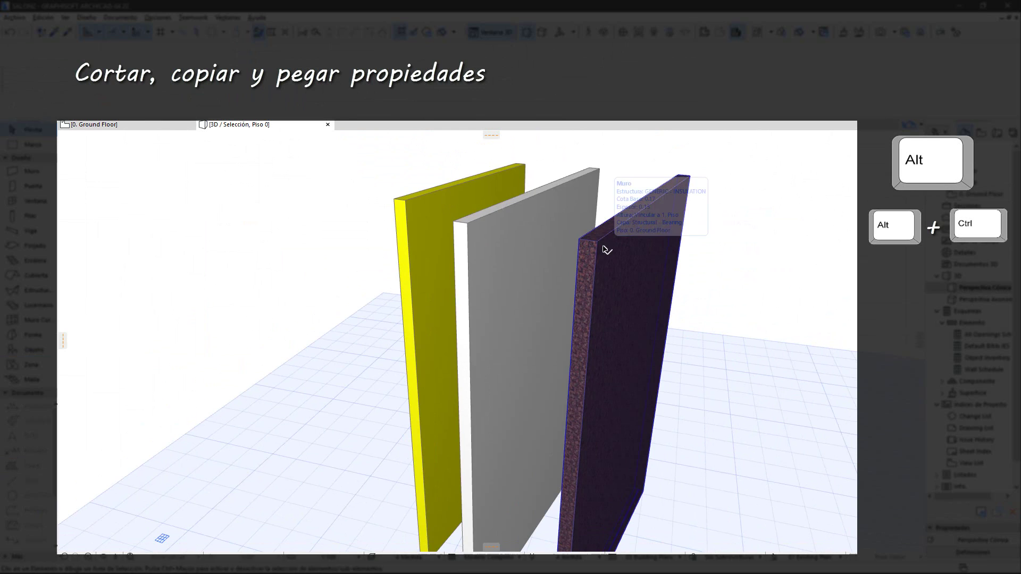
# - In the 3D view, transfer the brown wall's properties to the middle one of the three parallel walls
pyautogui.keyDown('alt'); pyautogui.click(607, 246); pyautogui.keyUp('alt')
pyautogui.keyDown('ctrl'); pyautogui.keyDown('alt'); pyautogui.click(547, 212); pyautogui.keyUp('alt'); pyautogui.keyUp('ctrl')
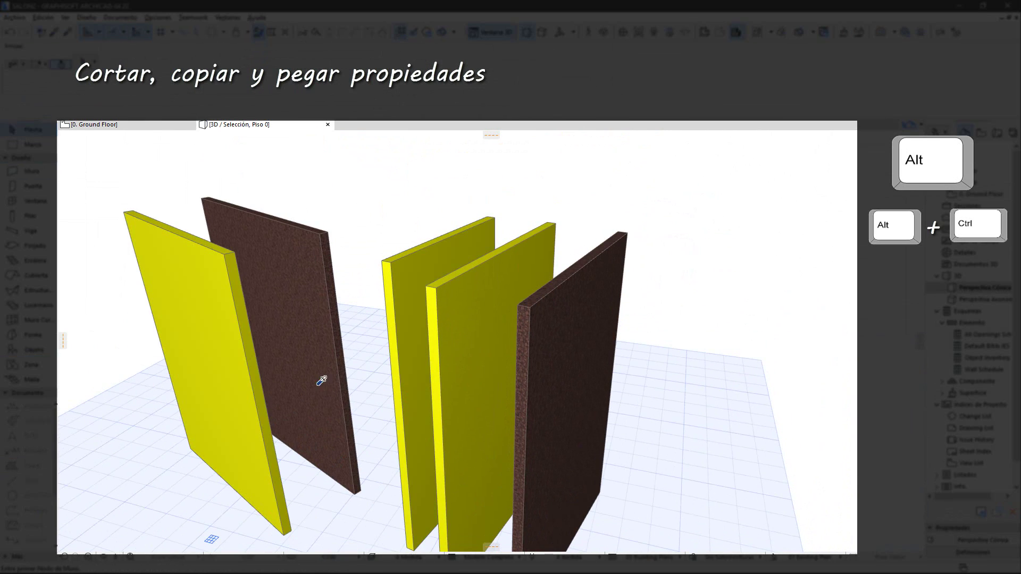
pyautogui.keyDown('alt'); pyautogui.click(322, 381); pyautogui.keyUp('alt')
pyautogui.keyDown('ctrl'); pyautogui.keyDown('alt'); pyautogui.click(465, 401); pyautogui.keyUp('alt'); pyautogui.keyUp('ctrl')
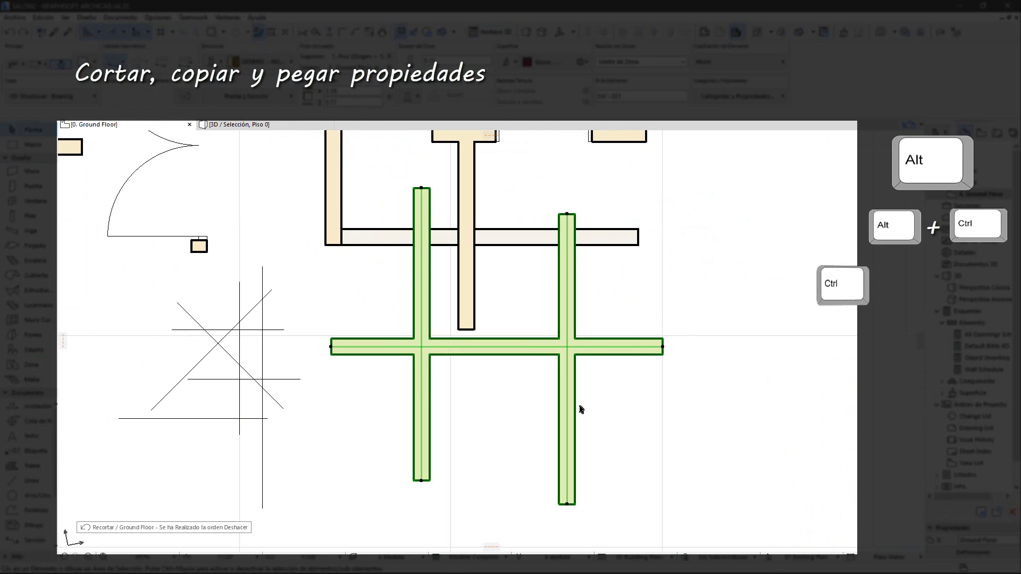
# - Undo the last trim, and trim the horizontal wall's right overhang and the lower overhangs of both vertical walls crossing it
pyautogui.hotkey('ctrl', 'z')
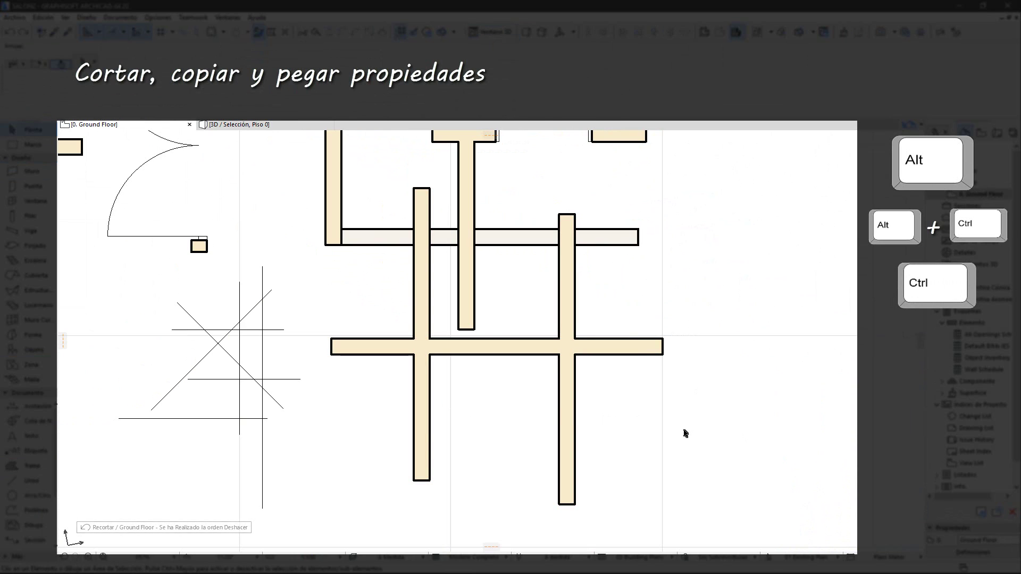
pyautogui.keyDown('ctrl'); pyautogui.click(637, 356); pyautogui.keyUp('ctrl')
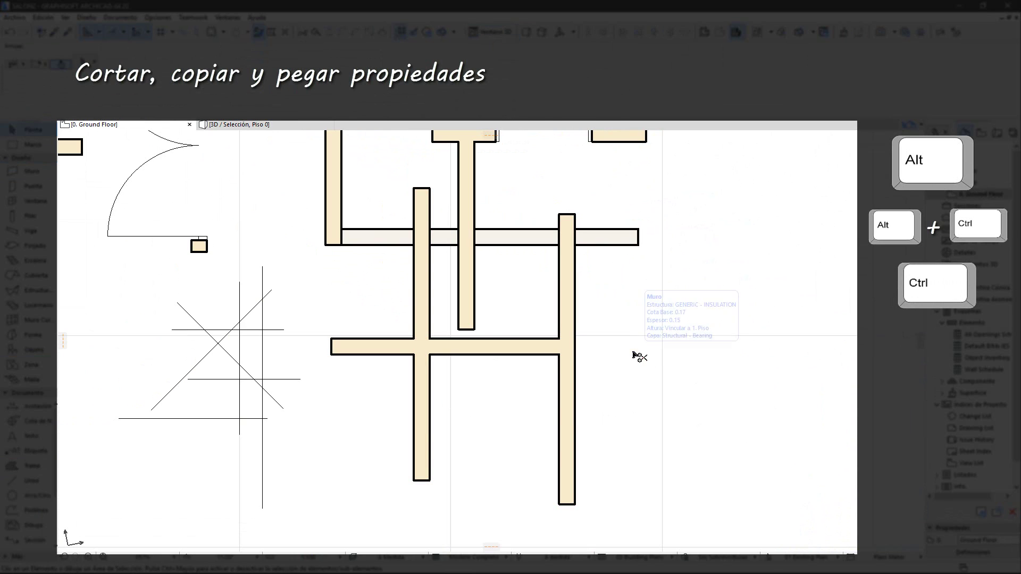
pyautogui.keyDown('ctrl'); pyautogui.click(568, 454); pyautogui.keyUp('ctrl')
pyautogui.keyDown('ctrl'); pyautogui.click(429, 420); pyautogui.keyUp('ctrl')
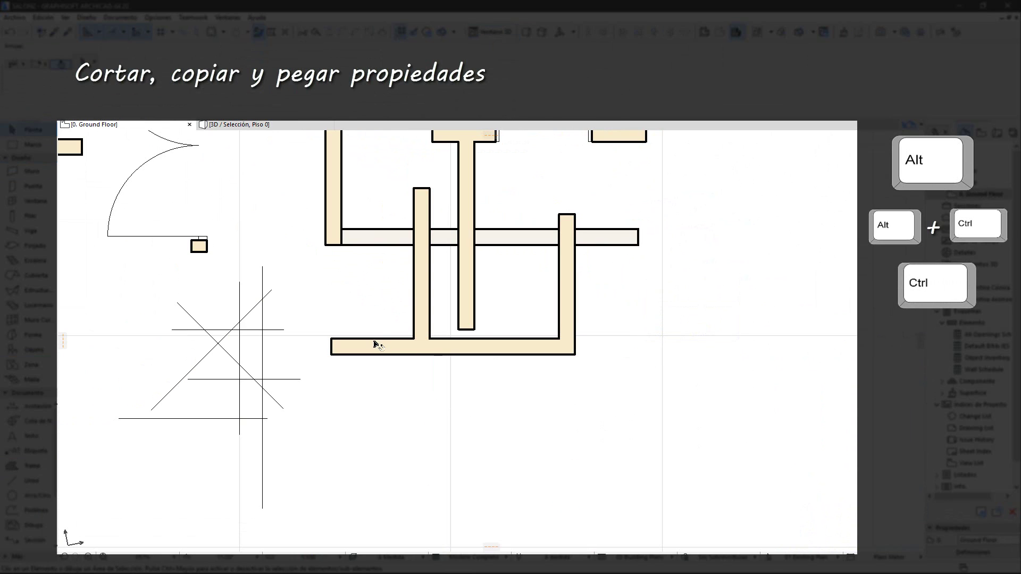
# - Trim the horizontal wall's left overhang and the part of the central vertical wall projecting below the light wall
pyautogui.keyDown('ctrl'); pyautogui.click(376, 346); pyautogui.keyUp('ctrl')
pyautogui.keyDown('ctrl'); pyautogui.click(466, 277); pyautogui.keyUp('ctrl')
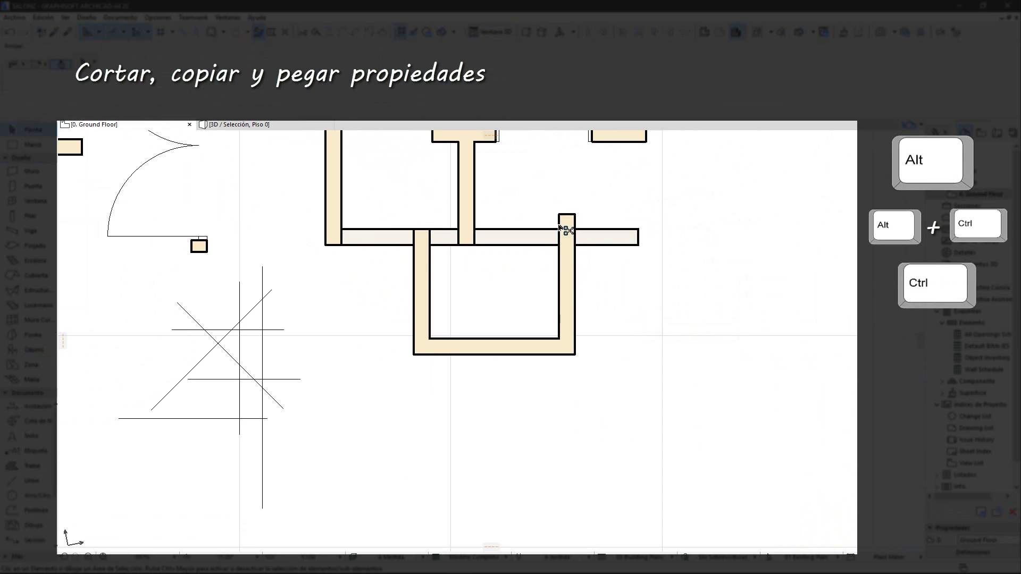
pyautogui.scroll(2, 539, 250)
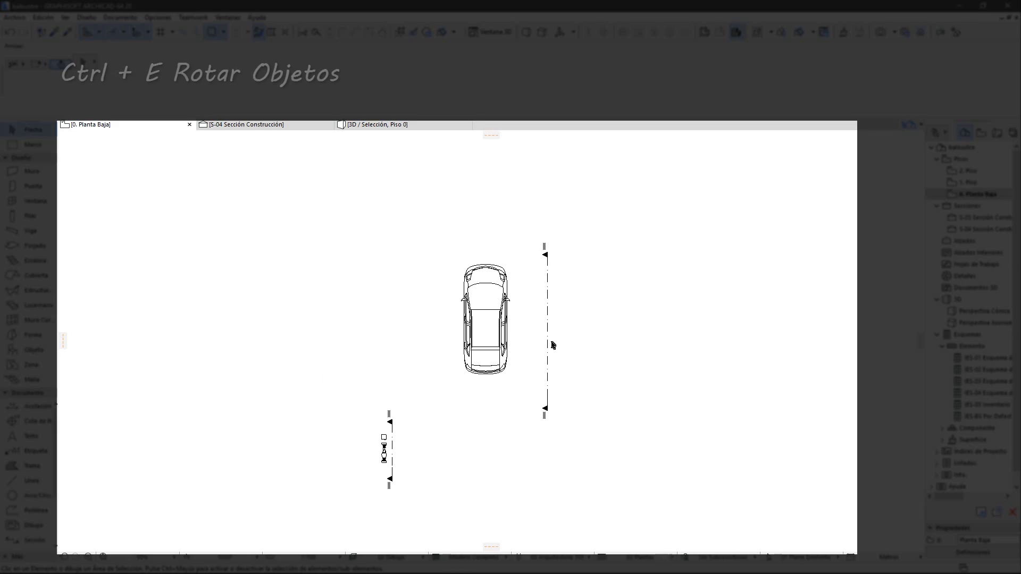
pyautogui.scroll(6, 552, 344)
pyautogui.click(468, 348)
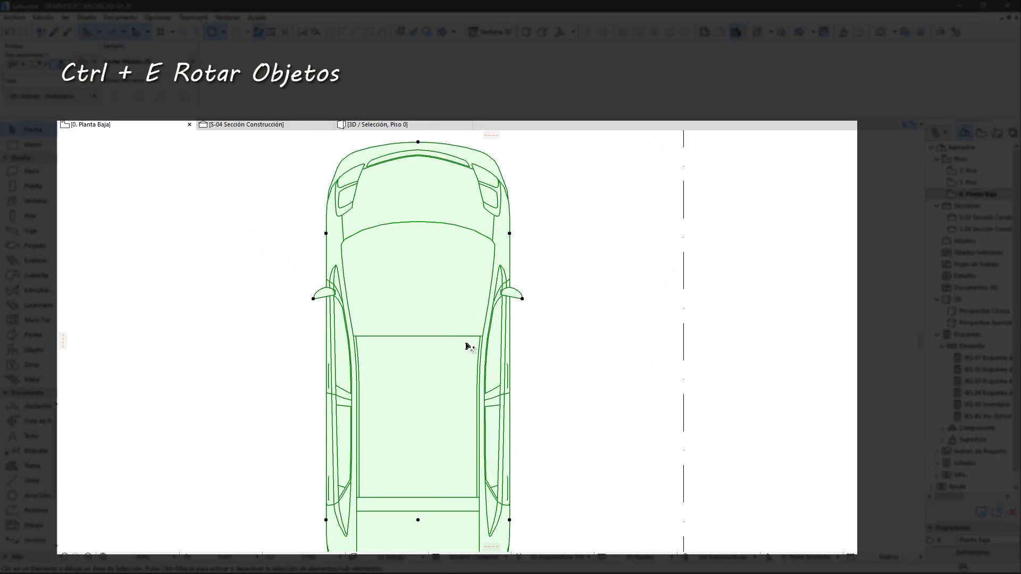
pyautogui.scroll(-4, 534, 360)
pyautogui.click(492, 330)
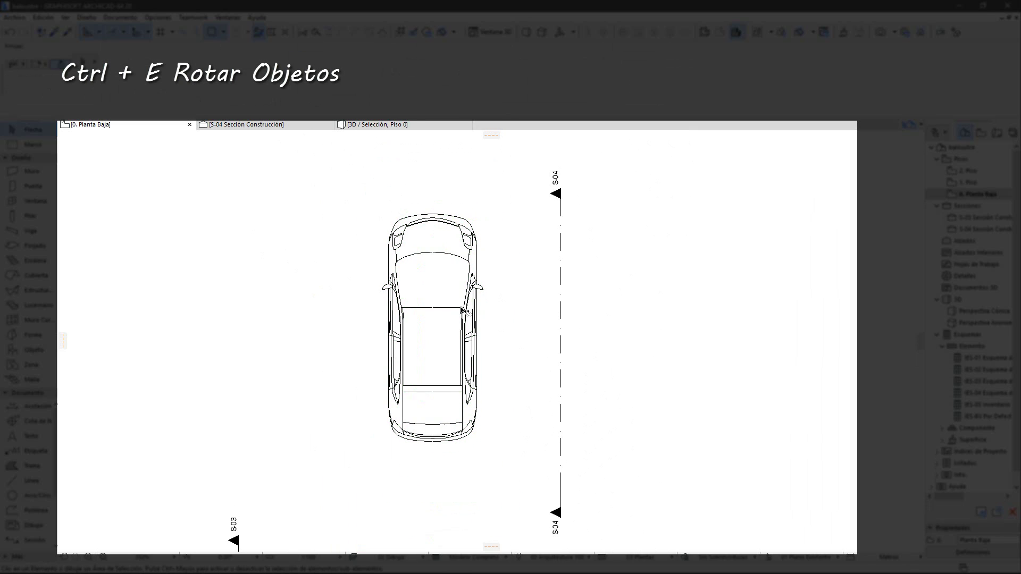
# - Rotate the car 90° clockwise about its centre so that its front faces section line S-04
pyautogui.click(434, 346)
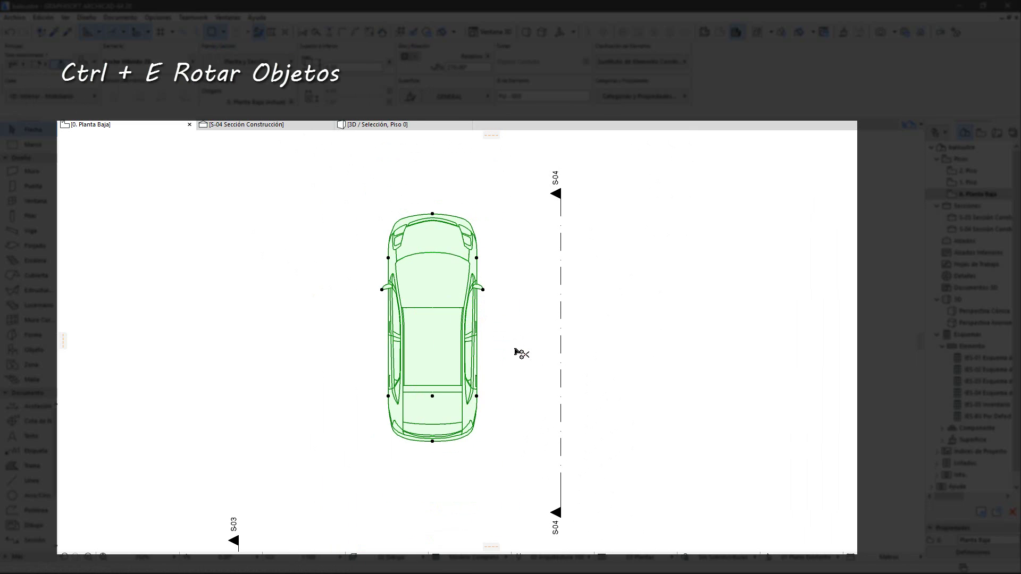
pyautogui.hotkey('ctrl', 'e')
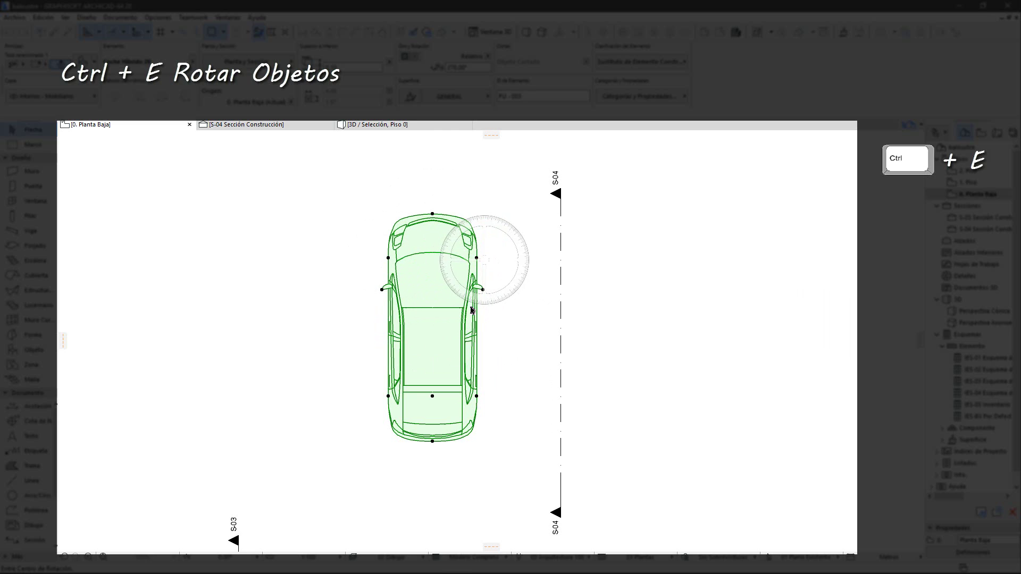
pyautogui.click(434, 336)
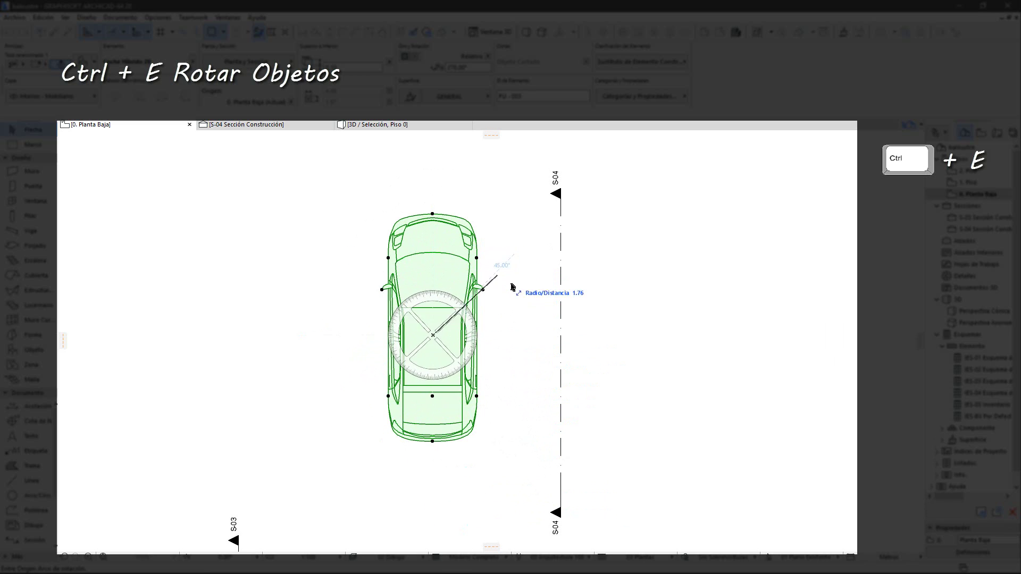
pyautogui.click(553, 339)
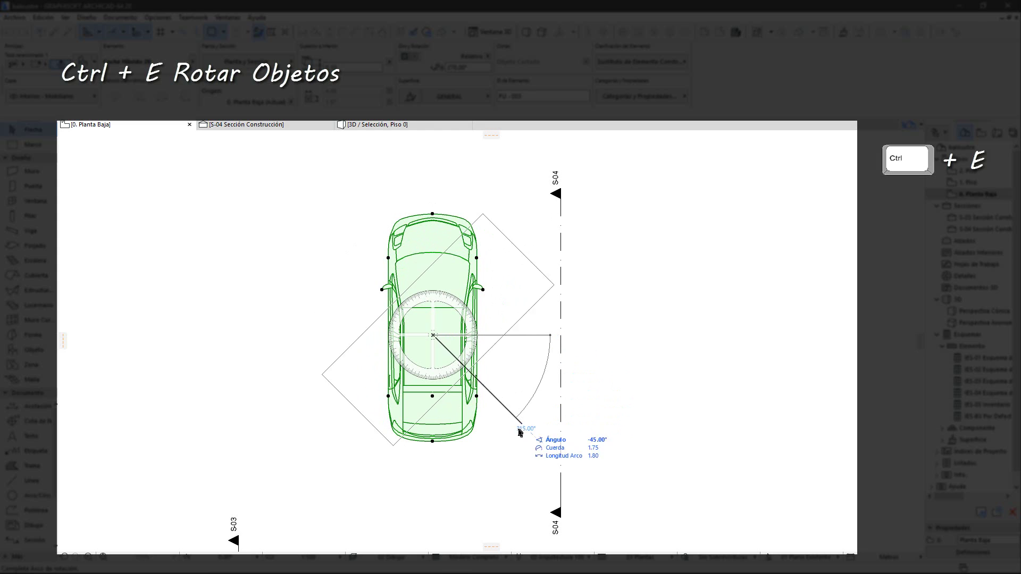
pyautogui.click(434, 472)
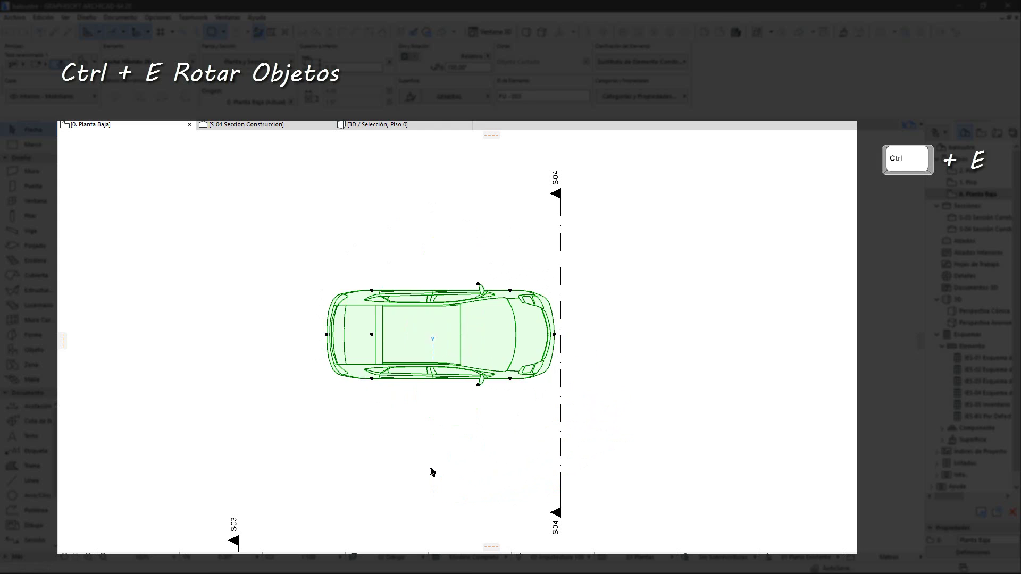
# - Rotate the car by another -90° about its centre so that its front points downward
pyautogui.hotkey('ctrl', 'e')
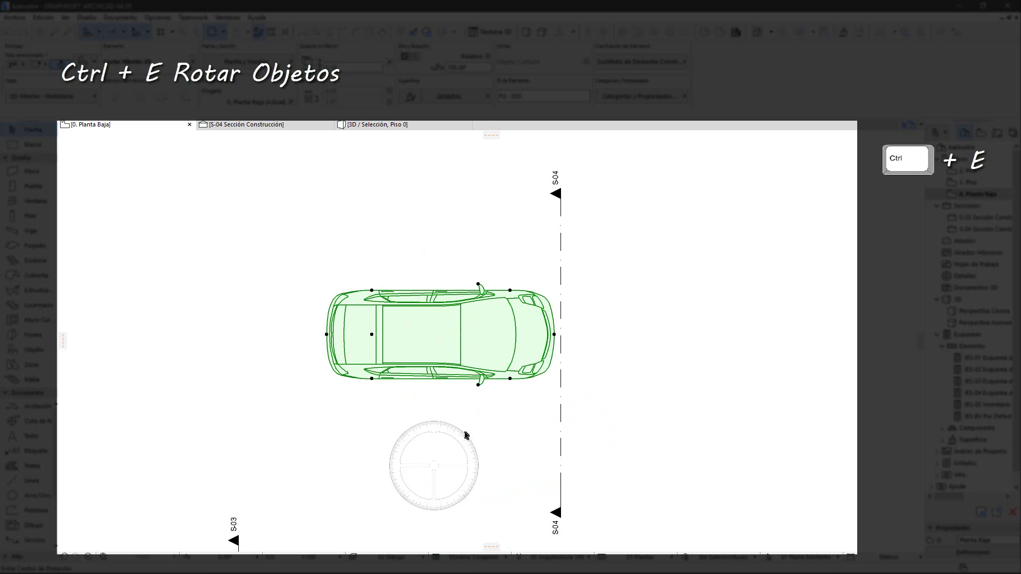
pyautogui.click(441, 338)
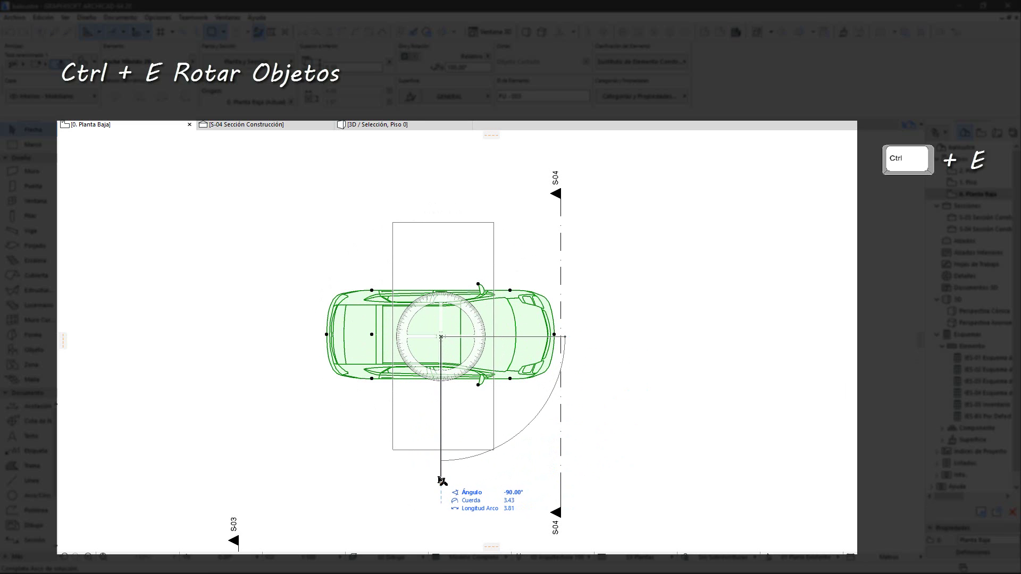
pyautogui.click(441, 480)
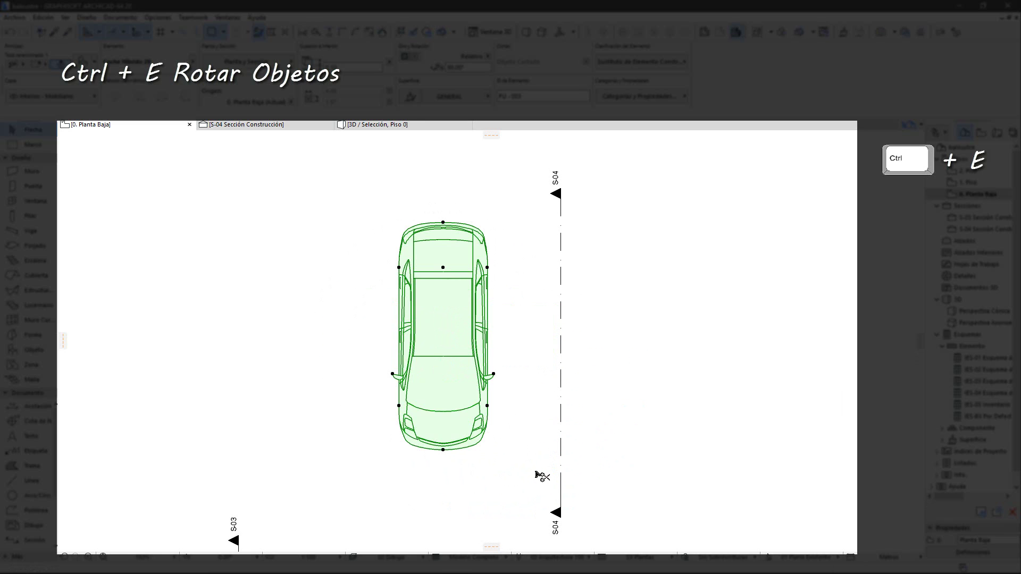
# - Rotate the car 180° about the middle of section line S-04 so that it lands on the opposite side of the line
pyautogui.hotkey('ctrl', 'e')
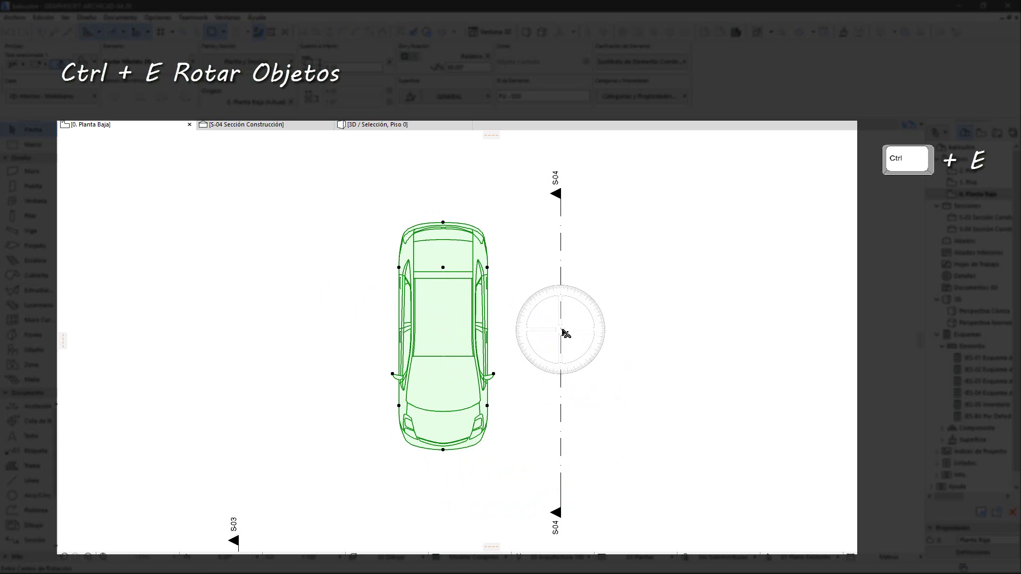
pyautogui.click(561, 330)
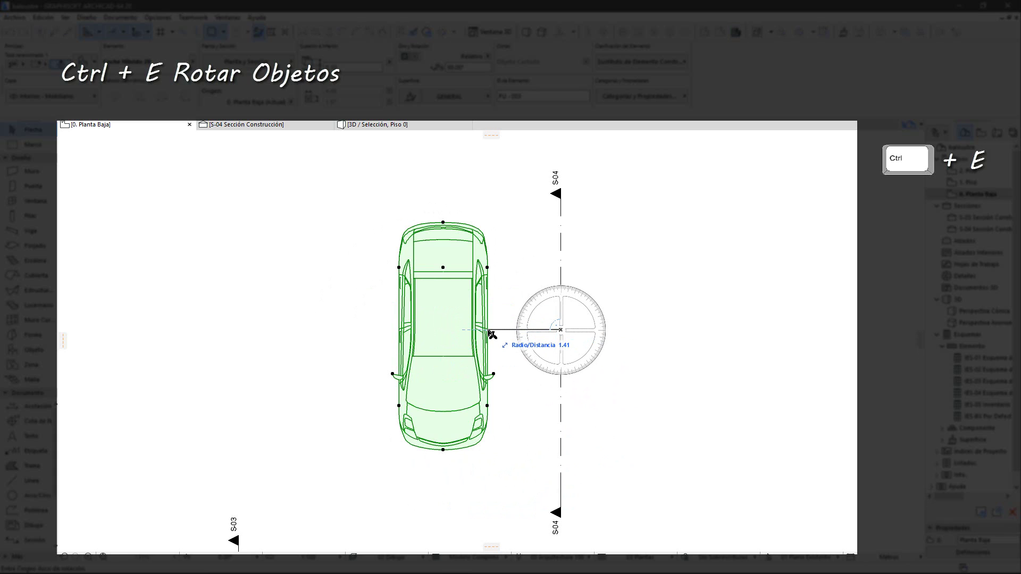
pyautogui.click(444, 331)
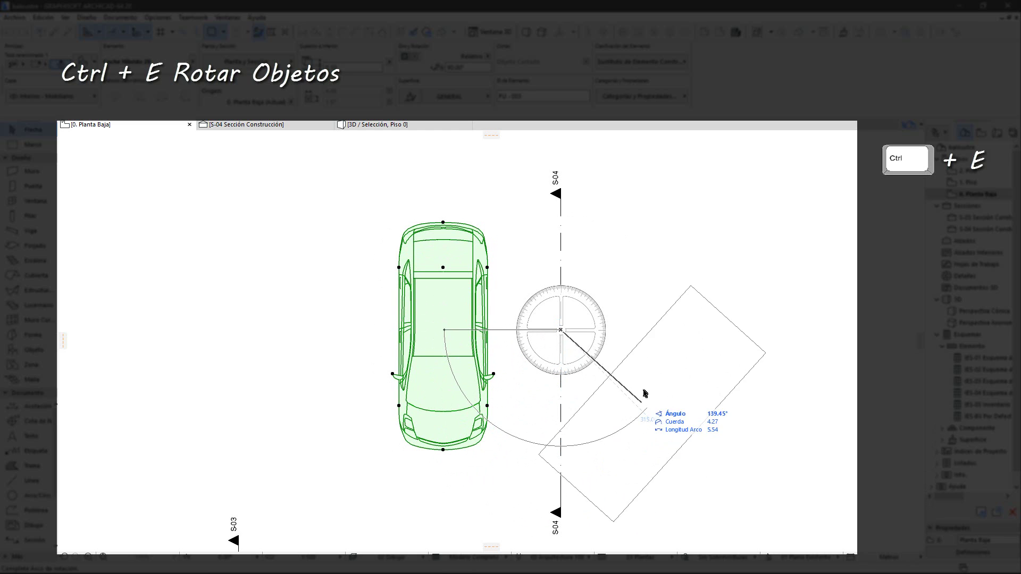
pyautogui.click(650, 334)
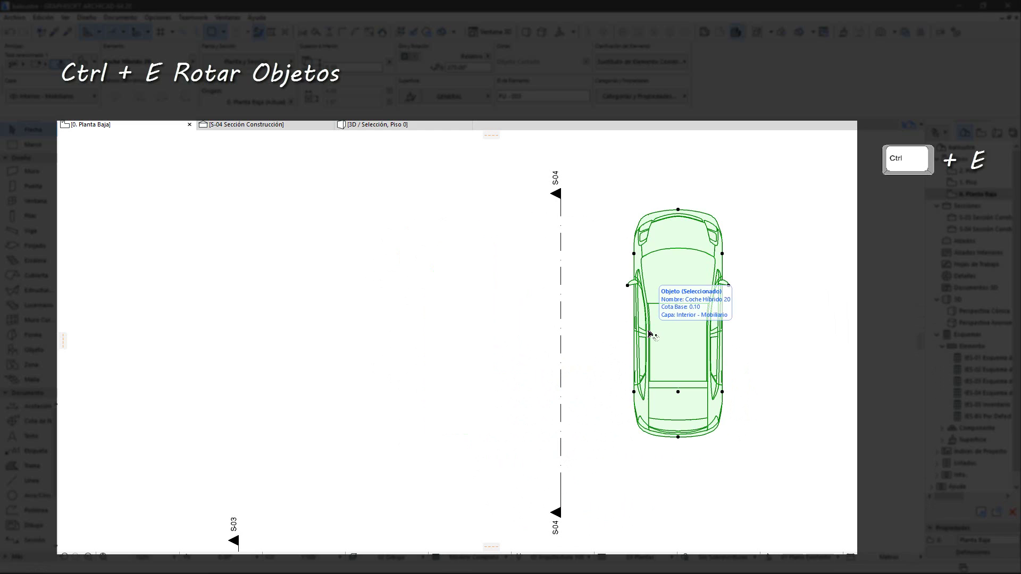
# - Show the car alone in 3D and rotate it about a vertical axis through the middle of its roof
pyautogui.press('F5')
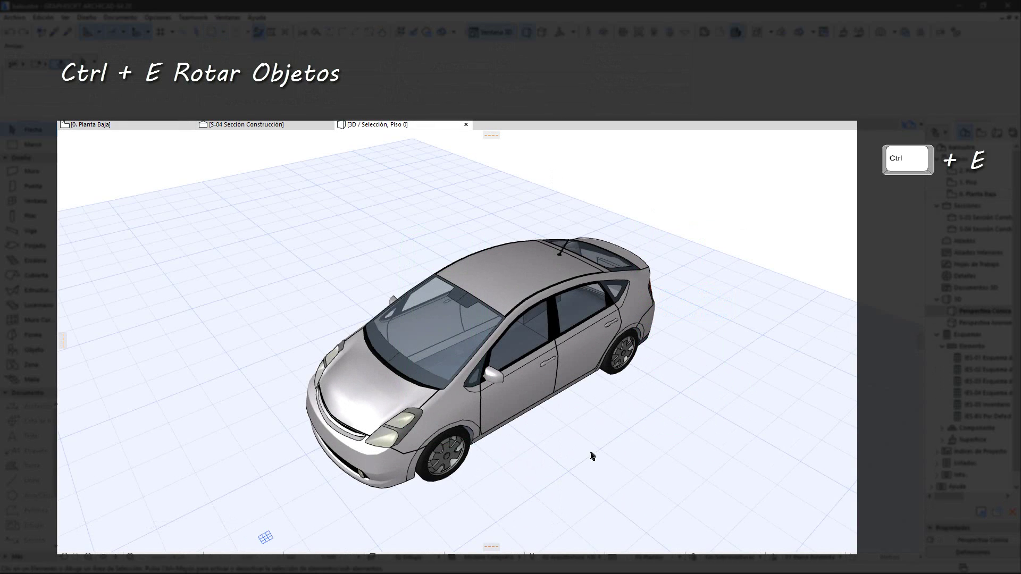
pyautogui.click(501, 362)
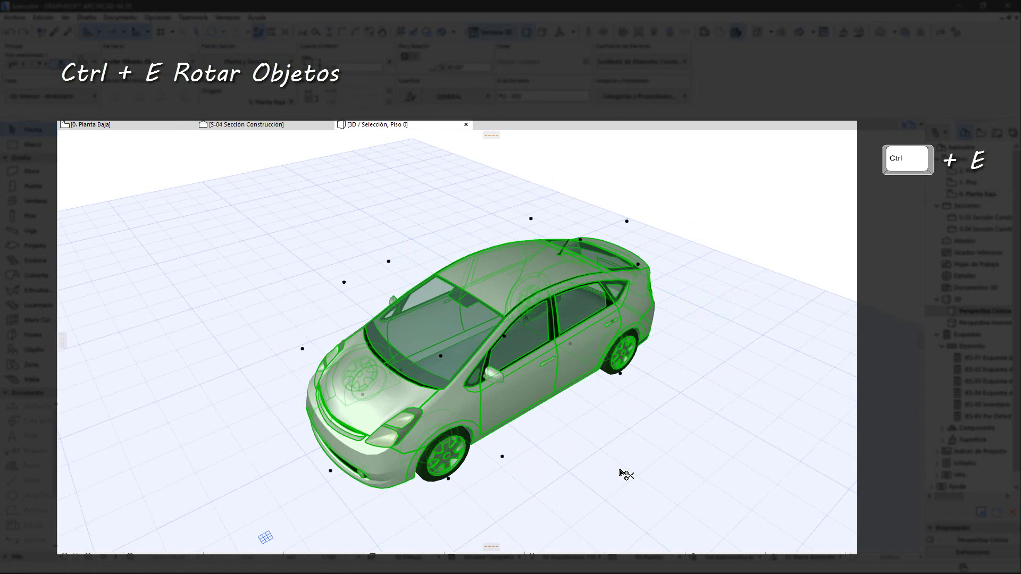
pyautogui.hotkey('ctrl', 'e')
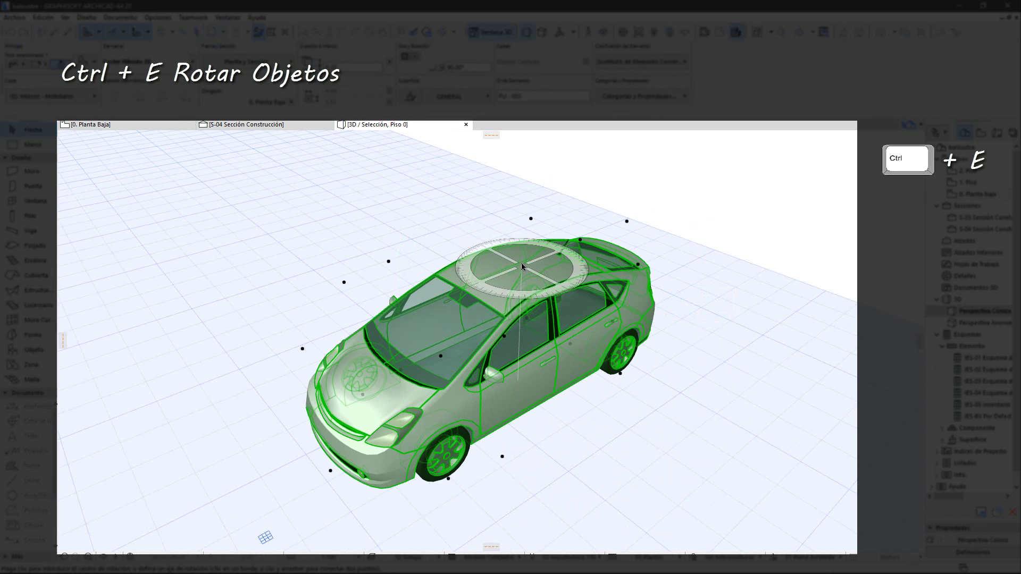
pyautogui.click(523, 262)
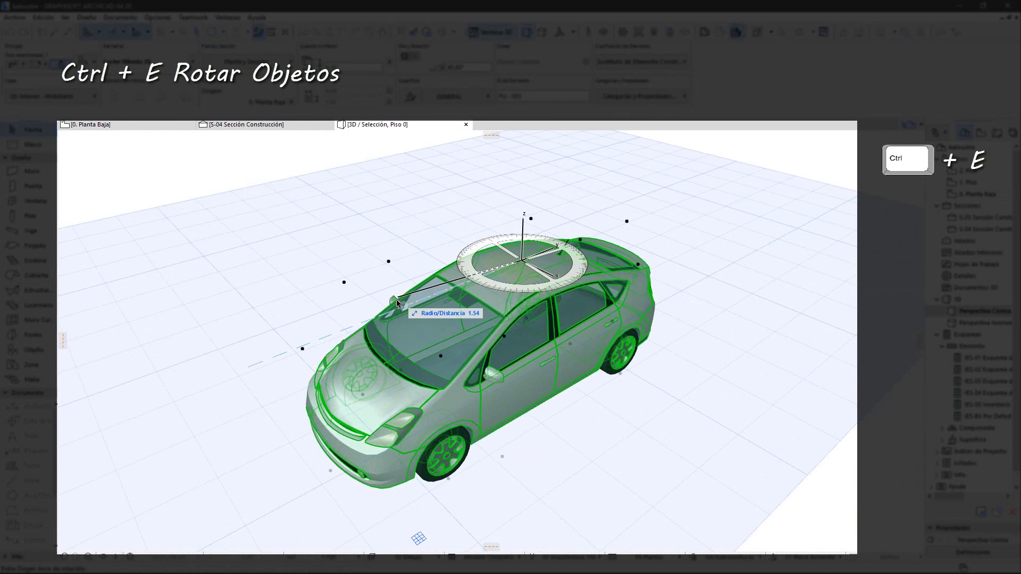
pyautogui.click(391, 314)
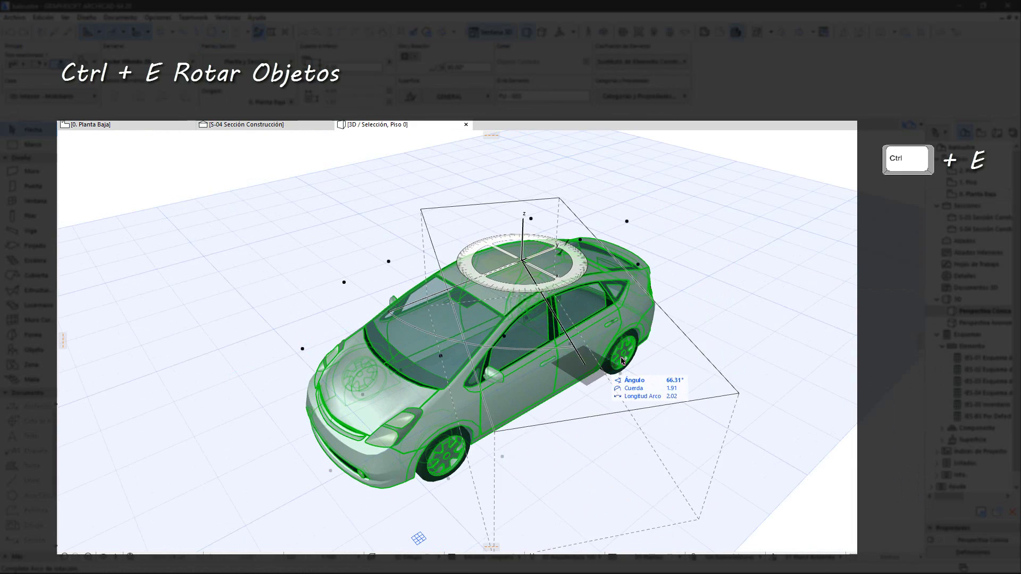
pyautogui.click(664, 332)
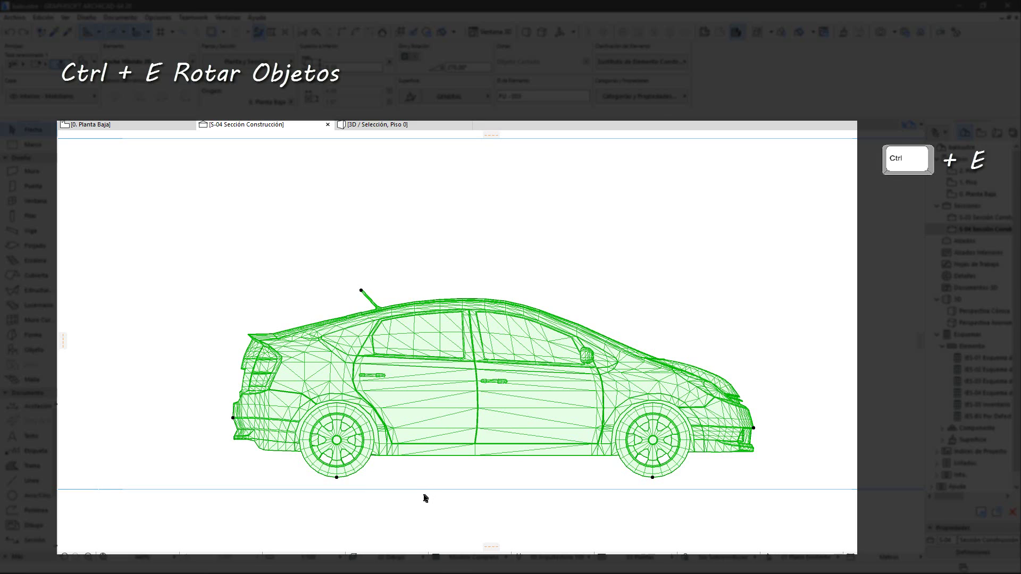
# - Convert the selected car to a morph (Forma) in section S-04, continuing despite its high polygon count
pyautogui.rightClick(495, 413)
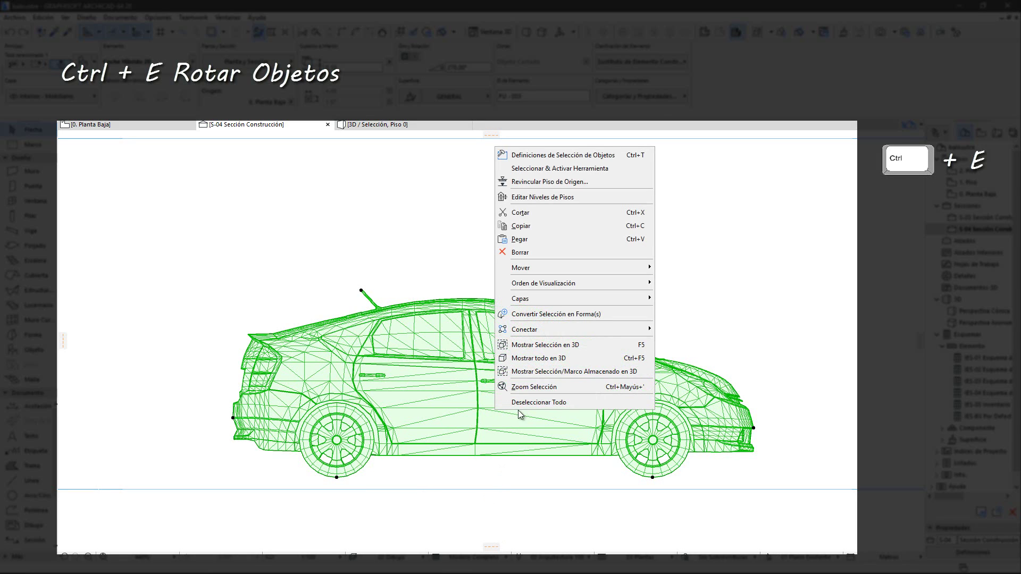
pyautogui.click(627, 315)
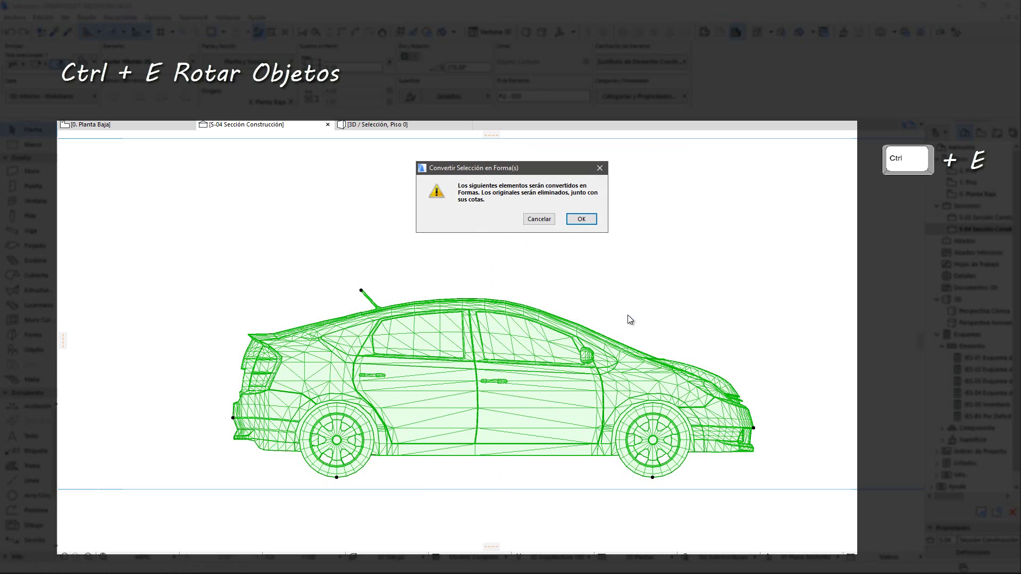
pyautogui.click(591, 219)
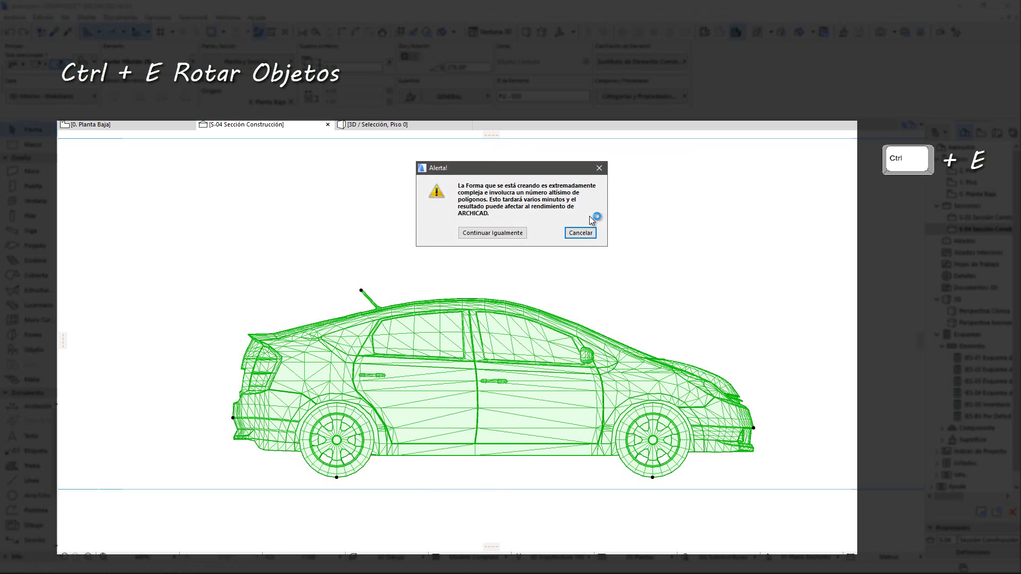
pyautogui.click(505, 233)
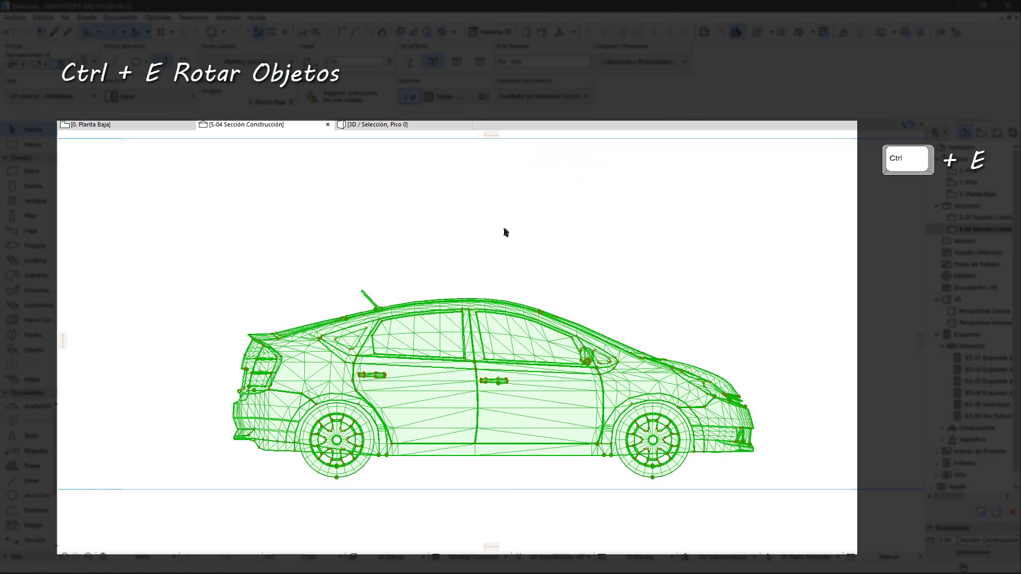
# - Rotate the car morph slightly counterclockwise in section S-04 about the base of its rear wheel, lifting the front
pyautogui.click(483, 487)
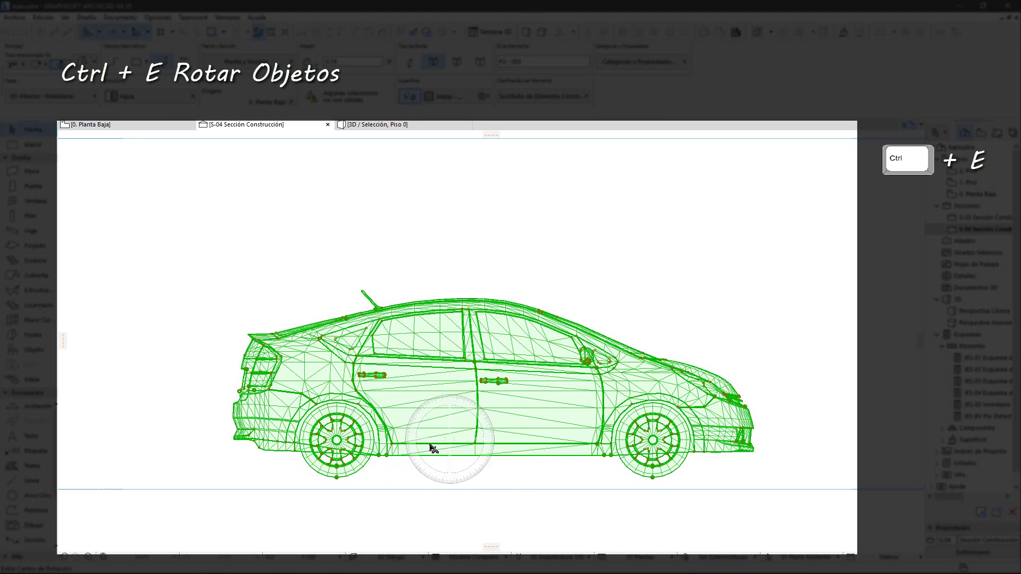
pyautogui.click(336, 478)
pyautogui.click(812, 481)
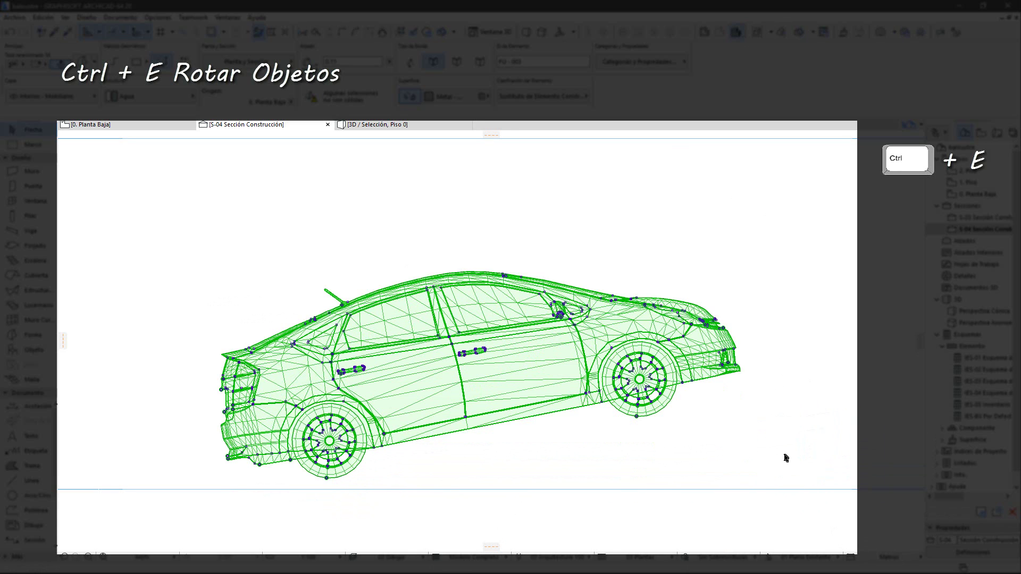
pyautogui.click(763, 440)
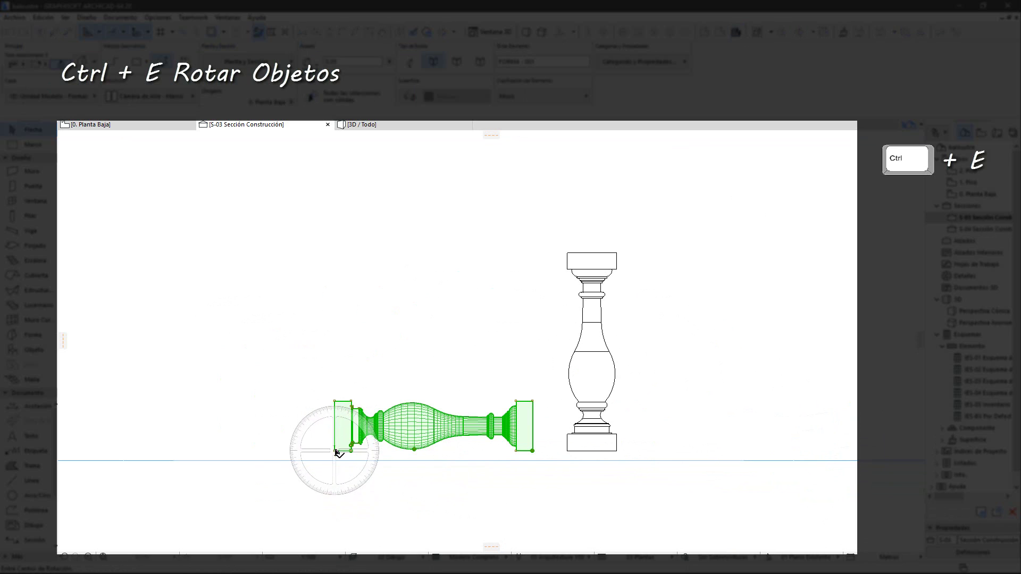
# - Rotate the lying baluster 90° counterclockwise about its lower-left corner in section S-03 so that it stands upright
pyautogui.click(334, 451)
pyautogui.click(553, 451)
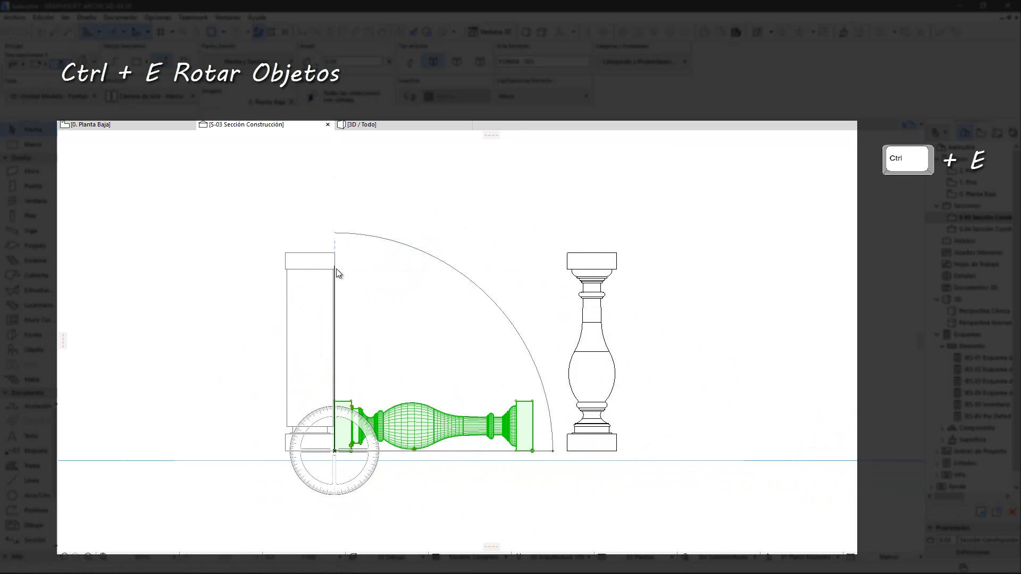
pyautogui.click(336, 273)
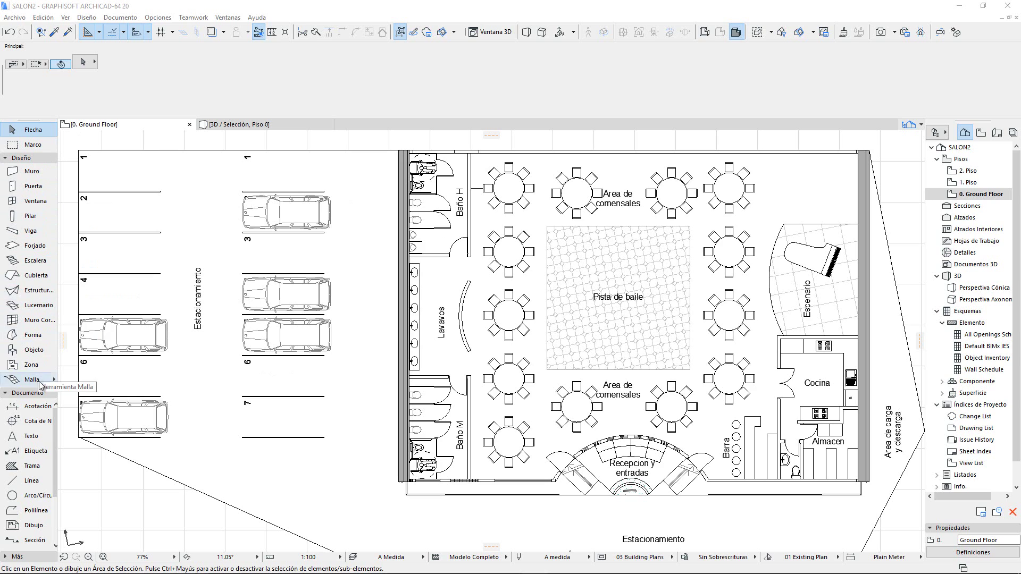
# - Examine the Stair tool's default settings, previewing Stair Spiral 19 and Stair TwoLandings 19 from Complete Stairs 19, and close them without applying
pyautogui.click(44, 266)
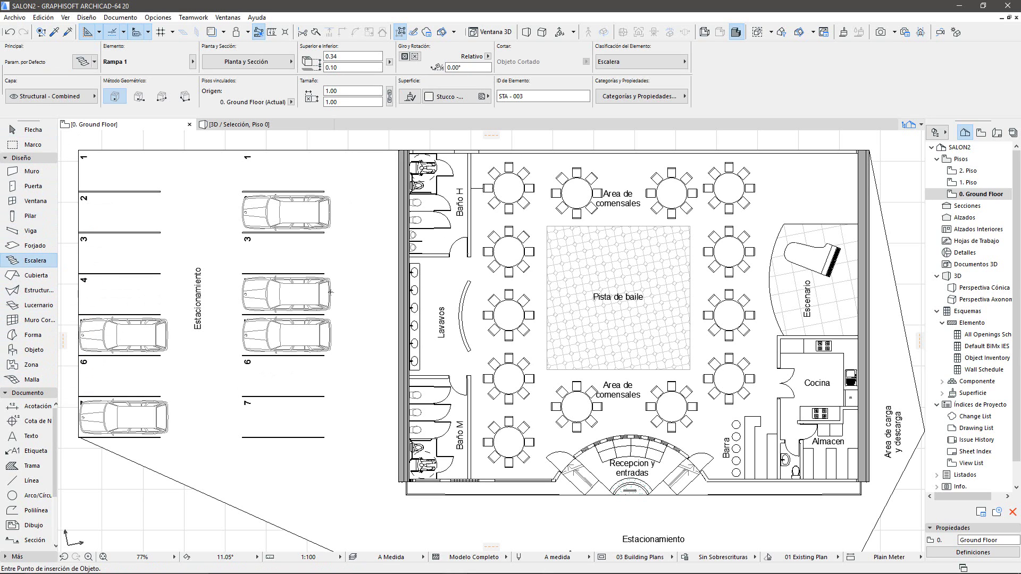
pyautogui.hotkey('ctrl', 't')
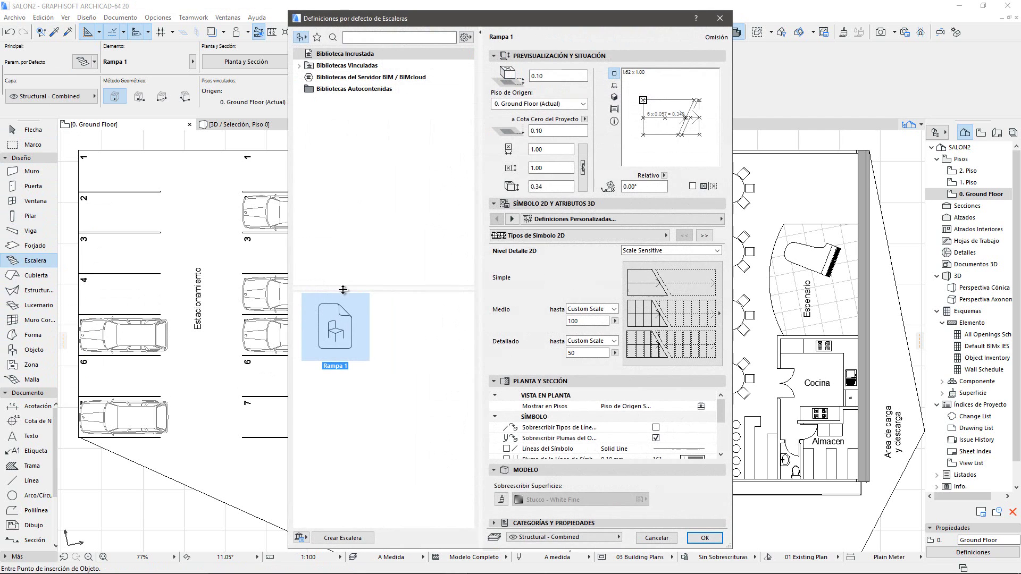
pyautogui.doubleClick(335, 65)
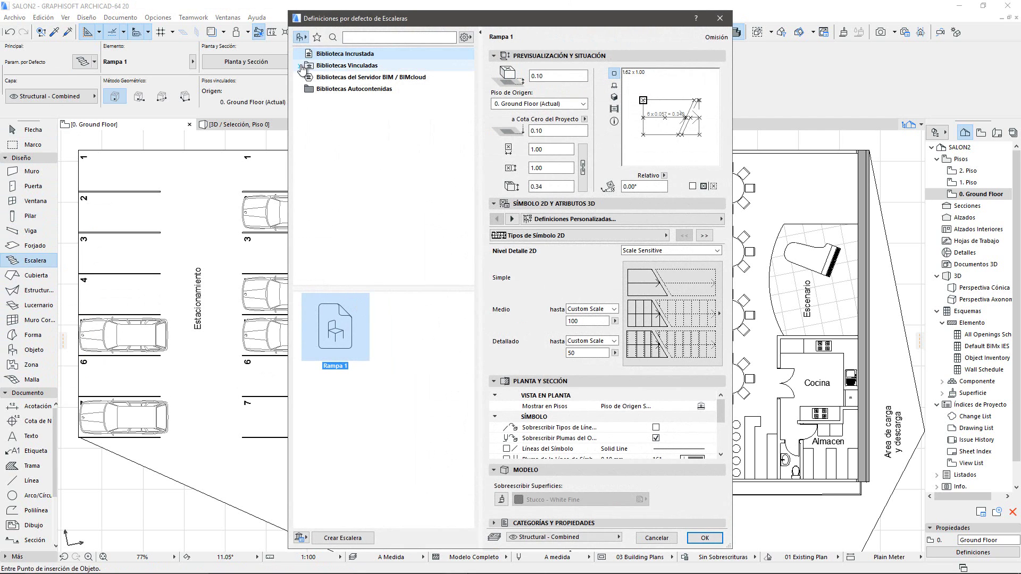
pyautogui.click(351, 88)
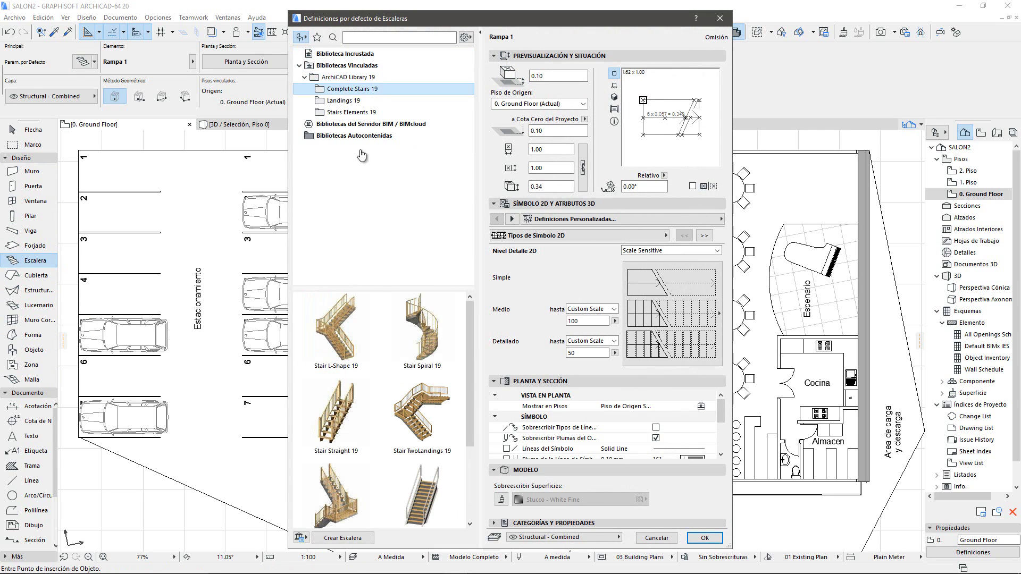
pyautogui.click(418, 328)
pyautogui.click(422, 412)
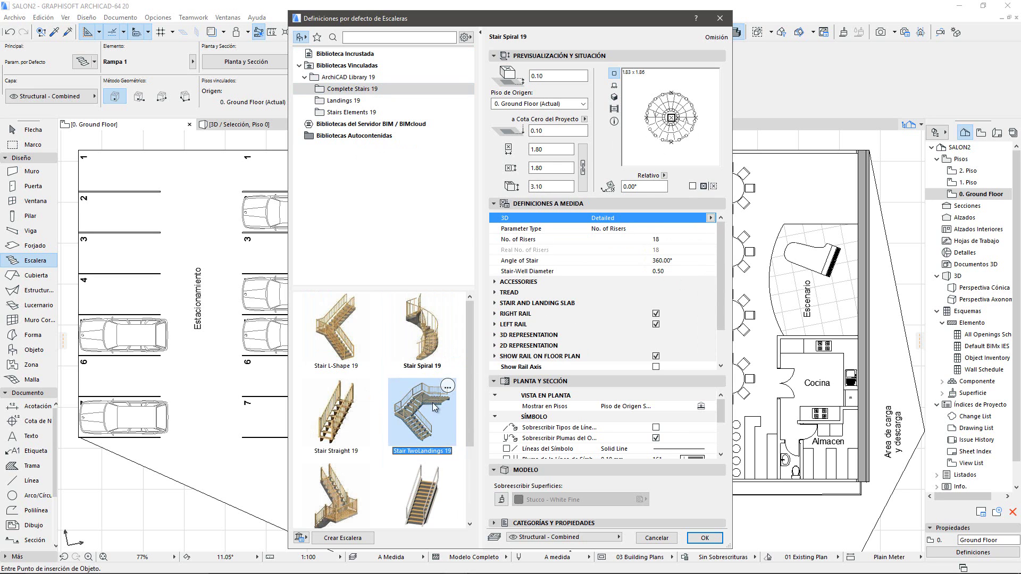
pyautogui.click(720, 20)
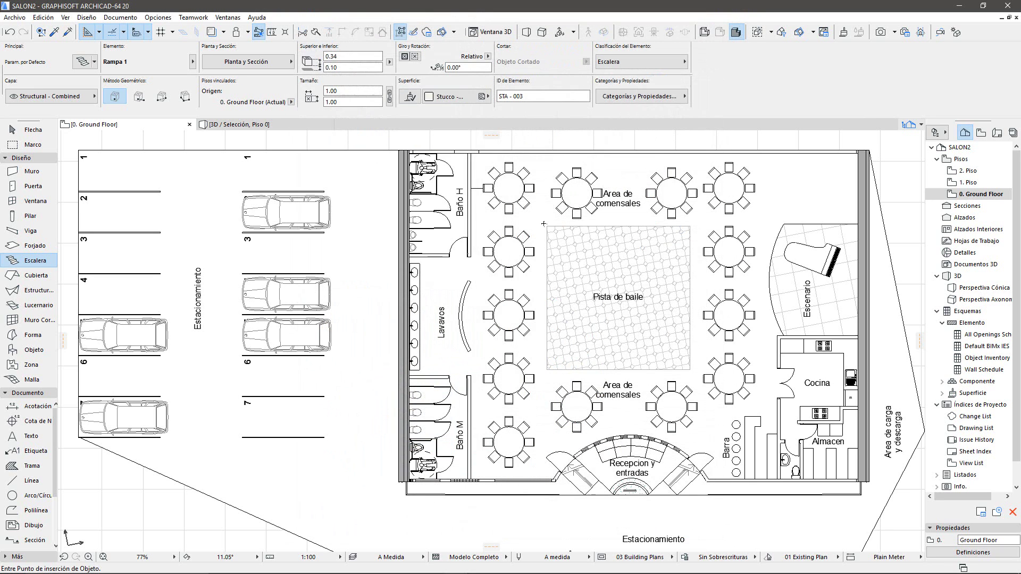
# - View the Wall tool's default settings, close them unchanged and return to the Arrow tool
pyautogui.click(31, 172)
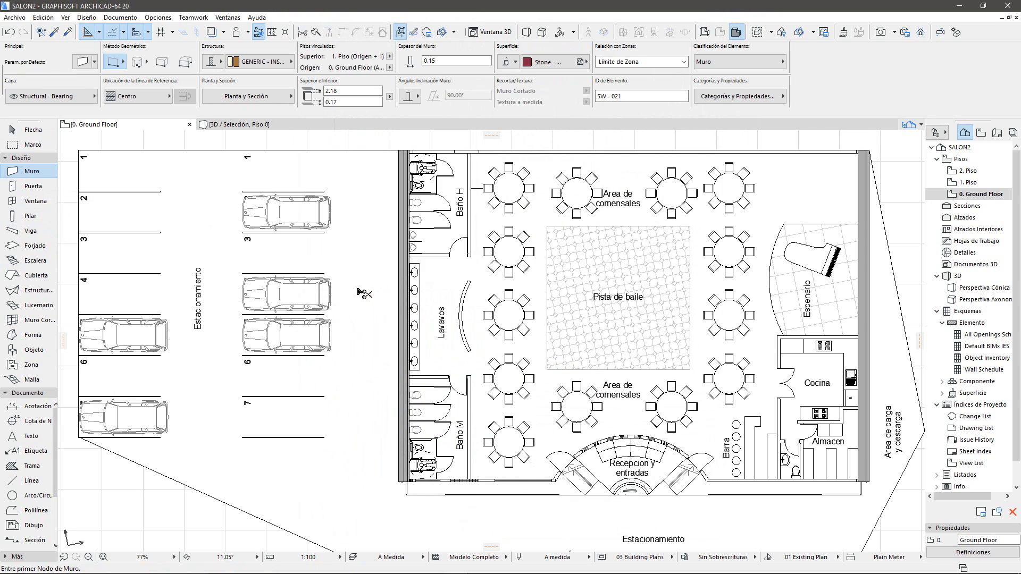
pyautogui.hotkey('ctrl', 't')
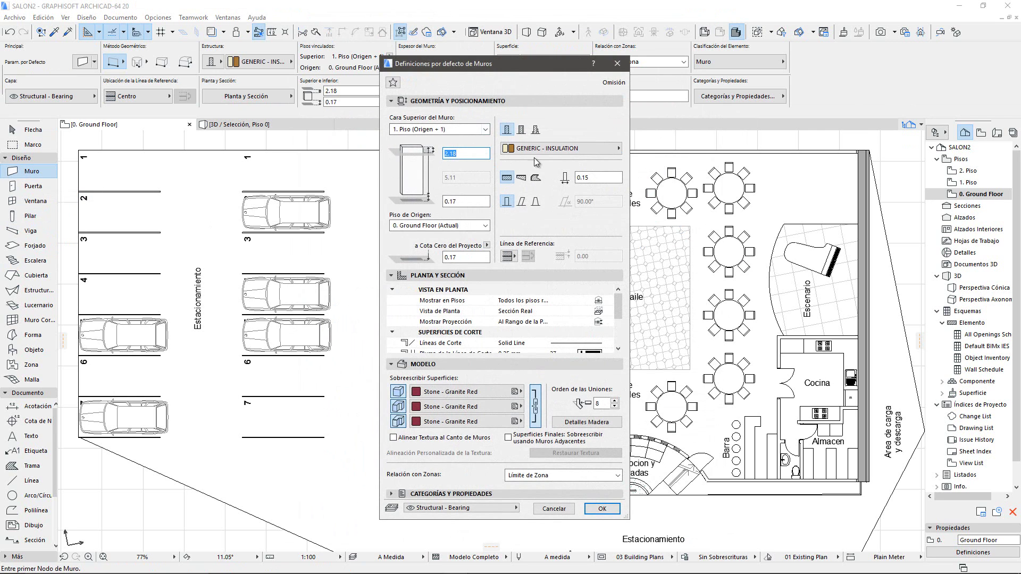
pyautogui.click(617, 64)
pyautogui.press('shift')
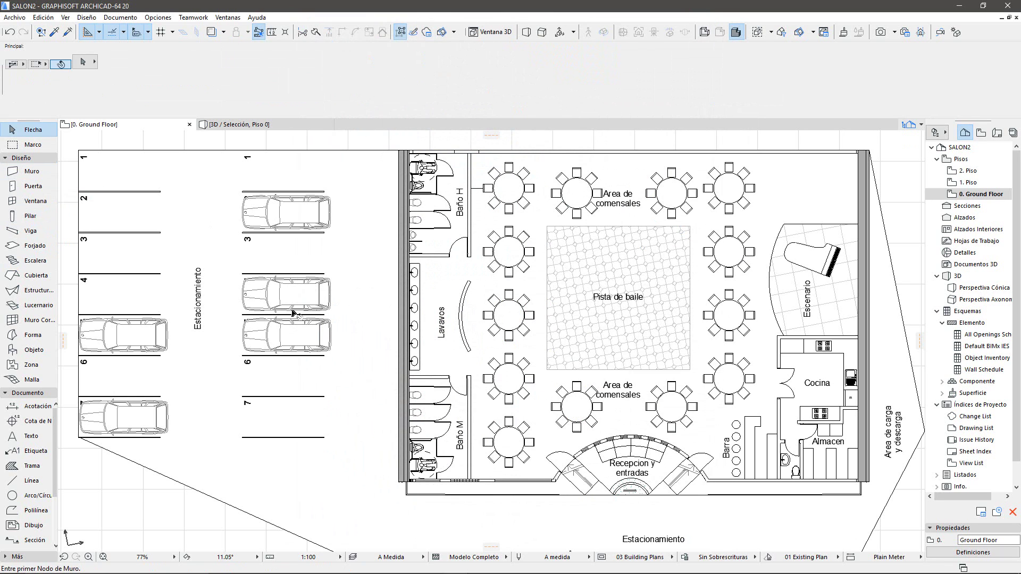
# - Replace the second round dining table beside the stage with Dining Table Rectangle 19
pyautogui.click(736, 259)
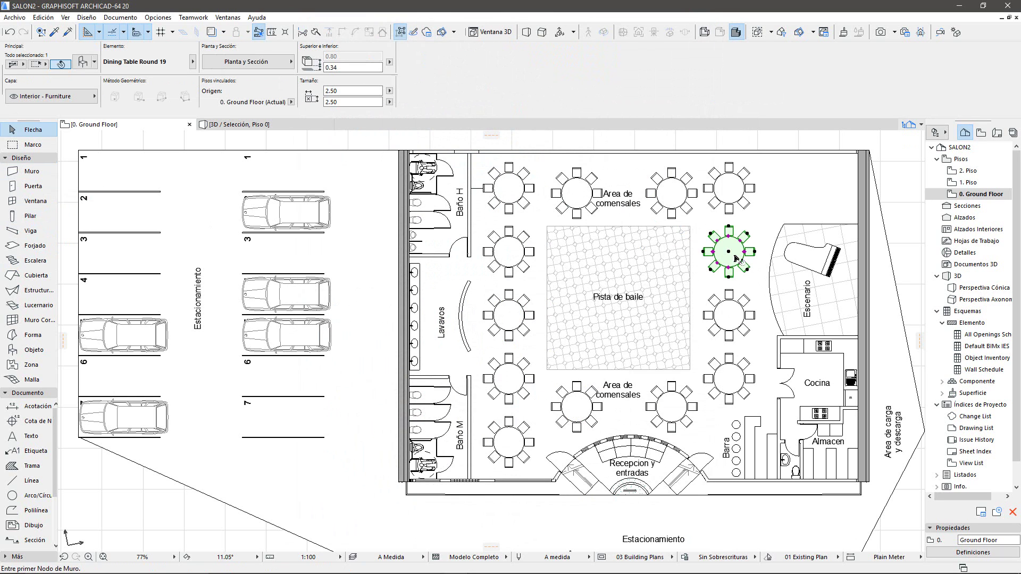
pyautogui.hotkey('ctrl', 't')
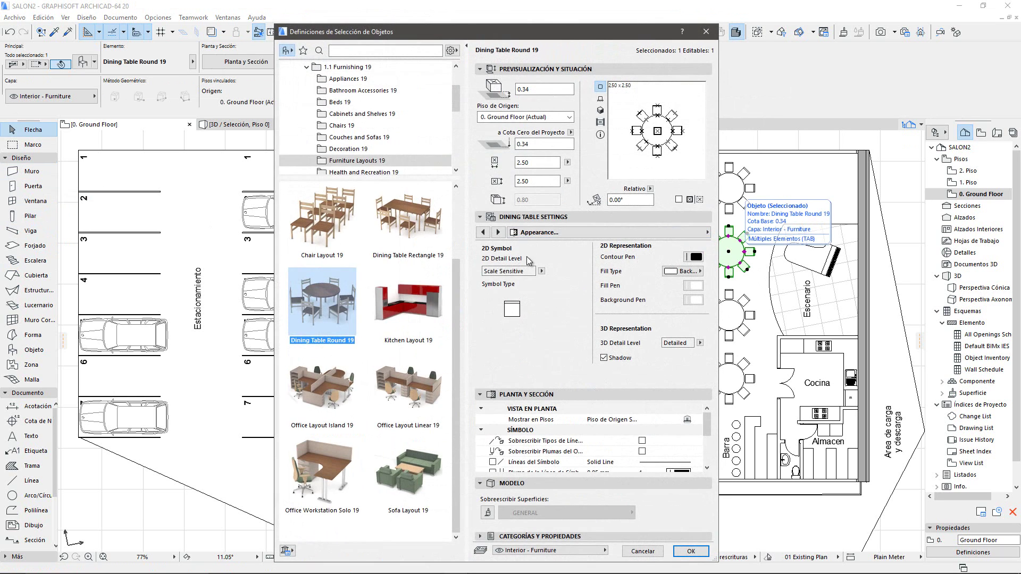
pyautogui.click(415, 250)
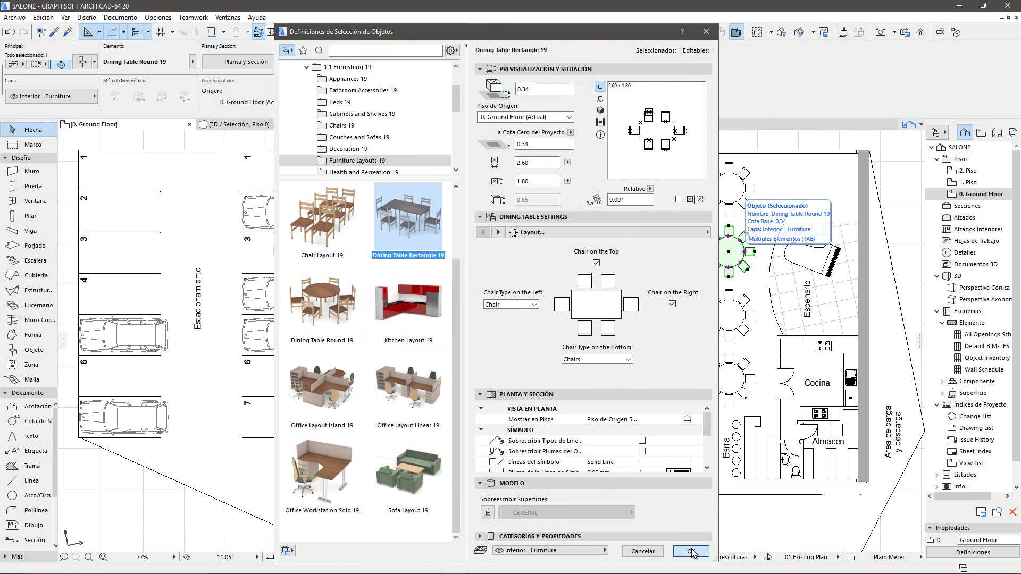
pyautogui.click(702, 556)
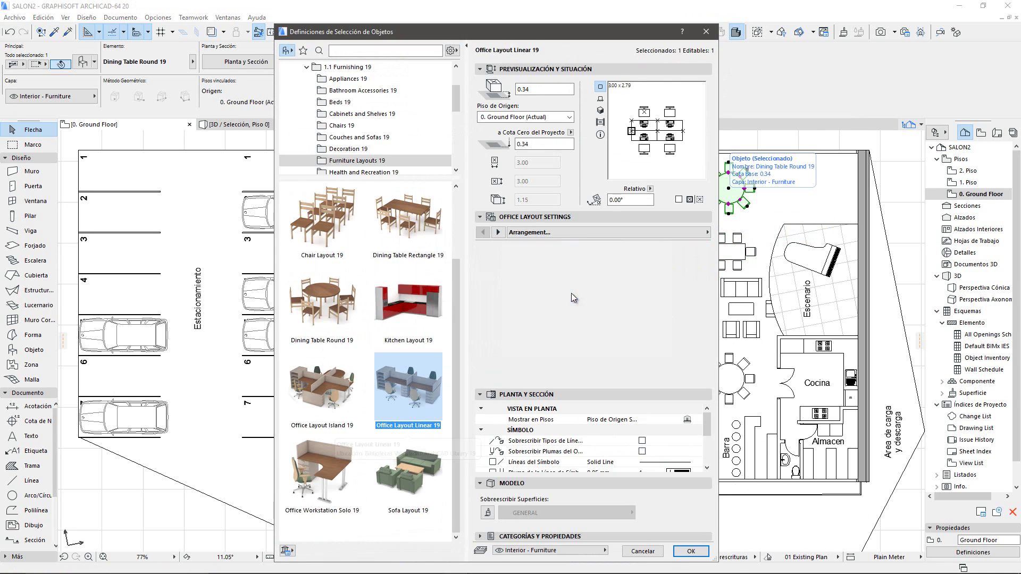
# - Browse the Office Layout Linear 19 arrangements, including Wave, and the 3D Representation and Surfaces settings of Office Workstation Solo 19
pyautogui.click(587, 282)
pyautogui.click(639, 291)
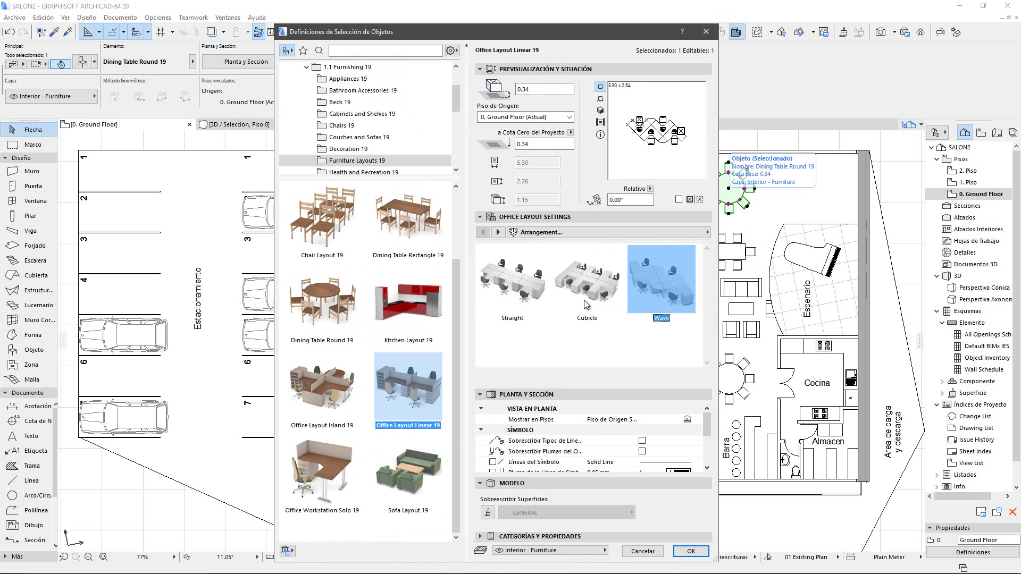
pyautogui.click(343, 444)
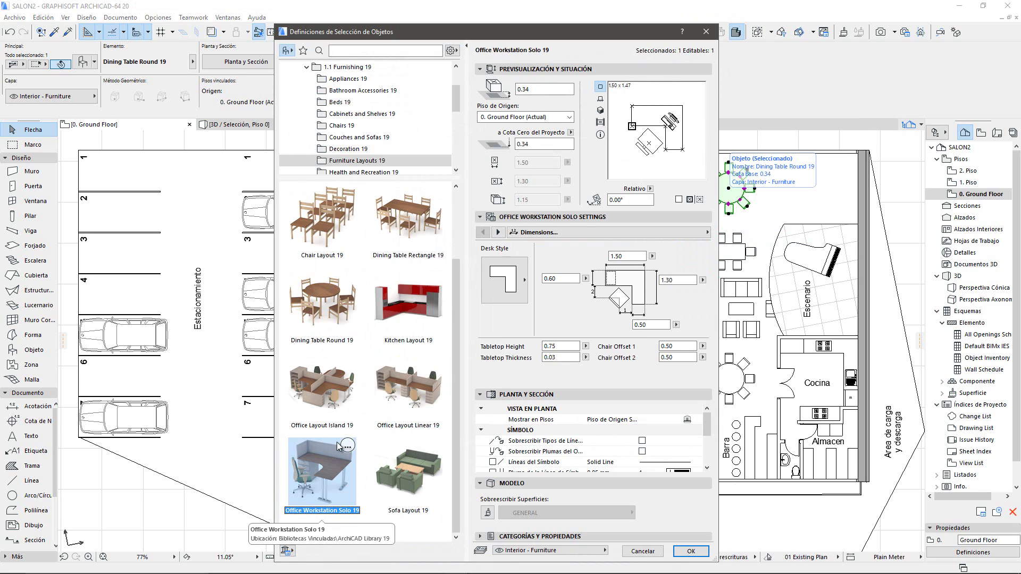
pyautogui.click(671, 234)
pyautogui.click(747, 293)
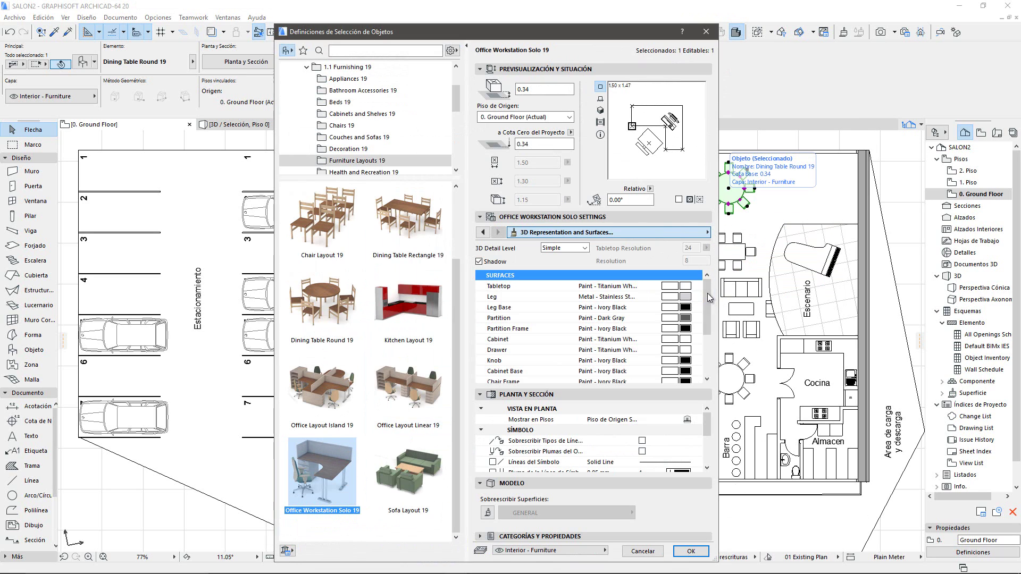
pyautogui.scroll(-3, 708, 306)
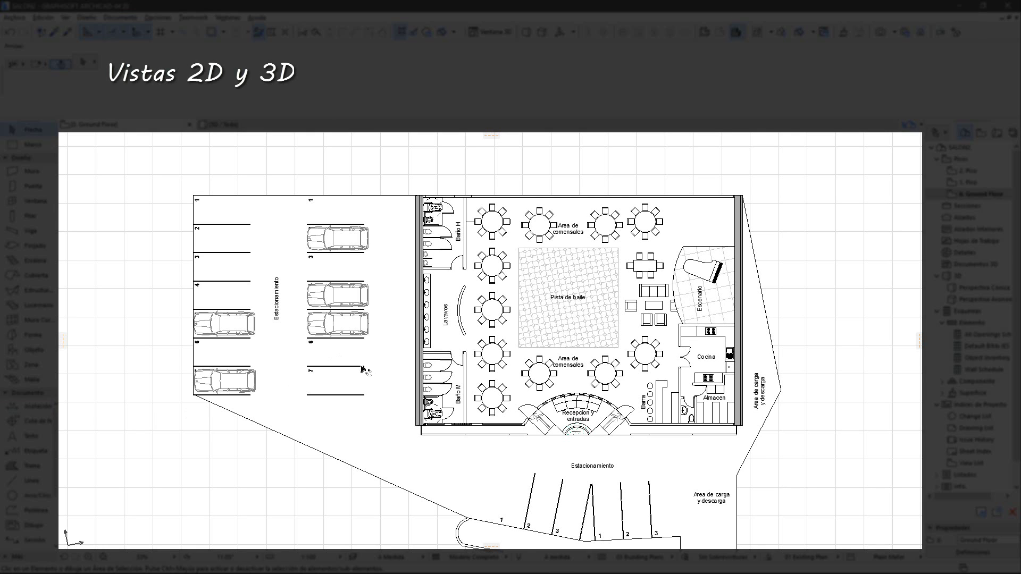
# - Dimension the widths of the parking area and the hall in a chain above the ground floor plan
pyautogui.scroll(-4, 363, 369)
pyautogui.scroll(5, 352, 325)
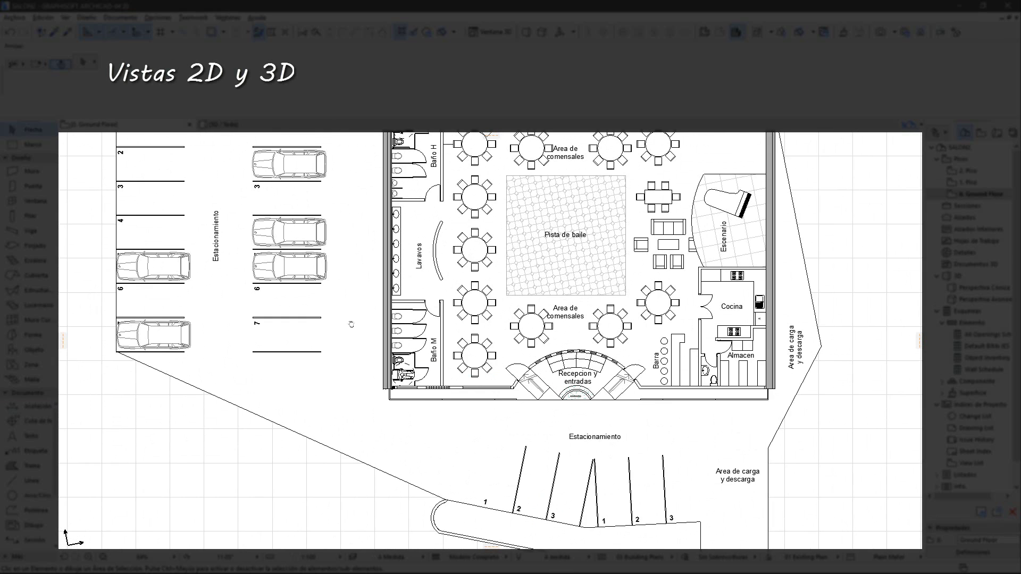
pyautogui.moveTo(351, 323); pyautogui.dragTo(365, 410, button='middle')
pyautogui.press('d')
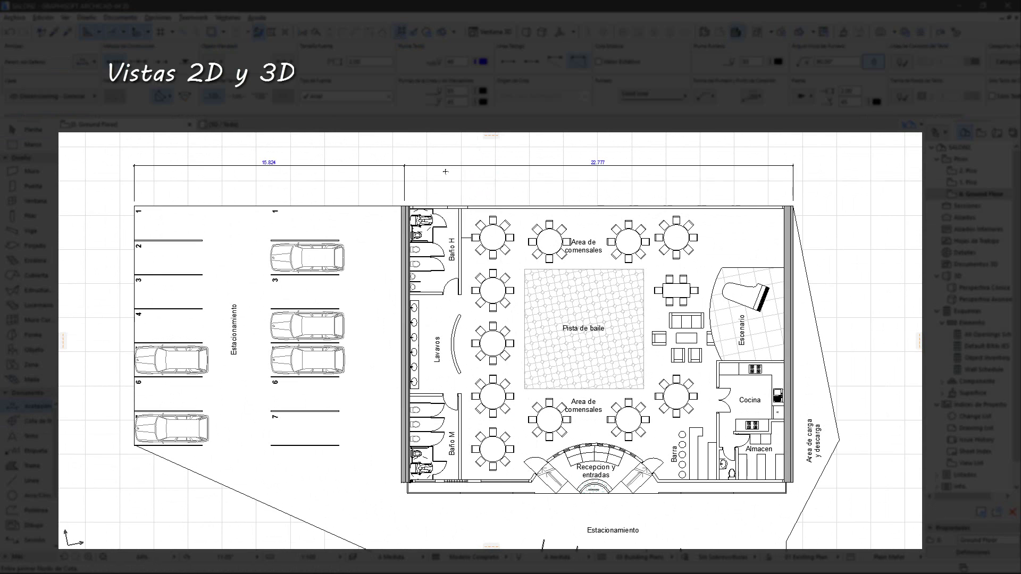
pyautogui.scroll(-2, 532, 237)
pyautogui.scroll(1, 527, 232)
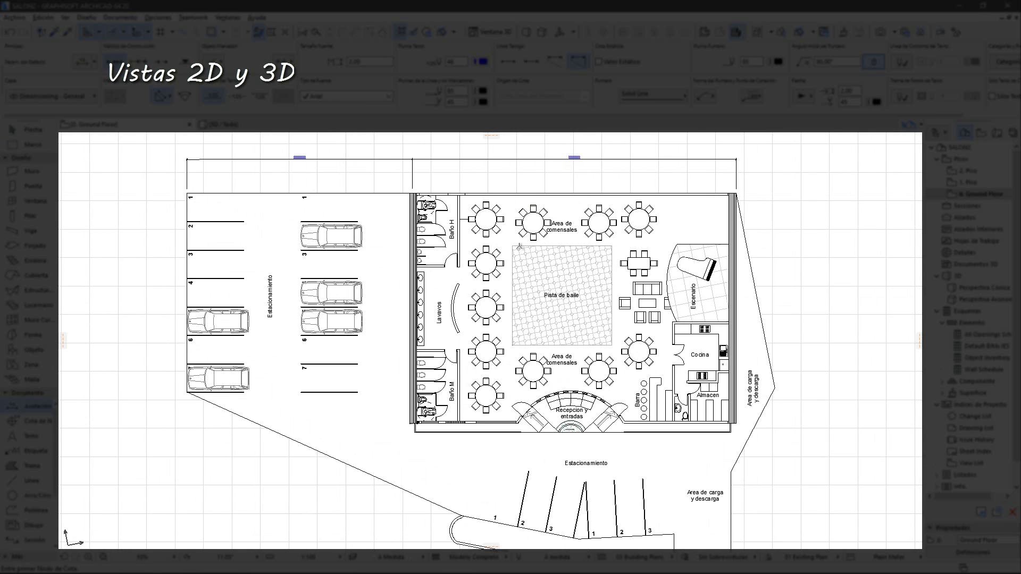
# - Show the building in 3D and explore it in walk mode, moving along the front facade to its opposite end
pyautogui.press('F3')
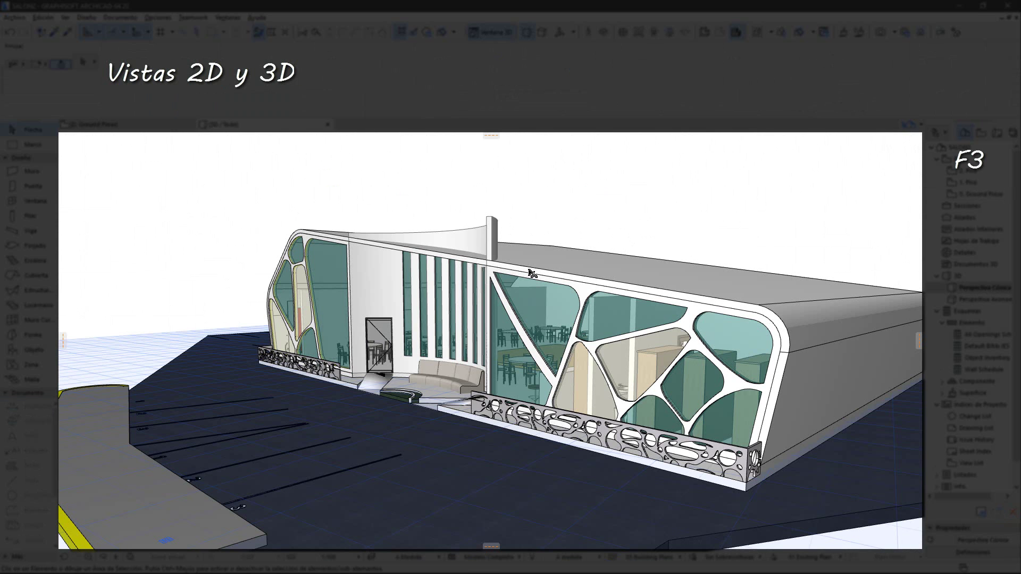
pyautogui.click(118, 558)
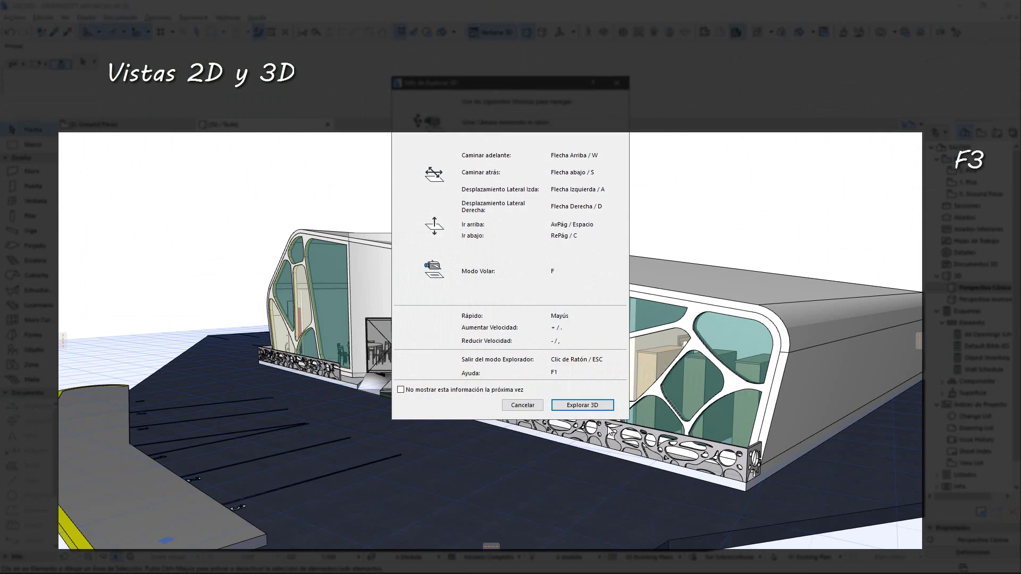
pyautogui.click(585, 406)
pyautogui.press('Left')
pyautogui.press('Left')
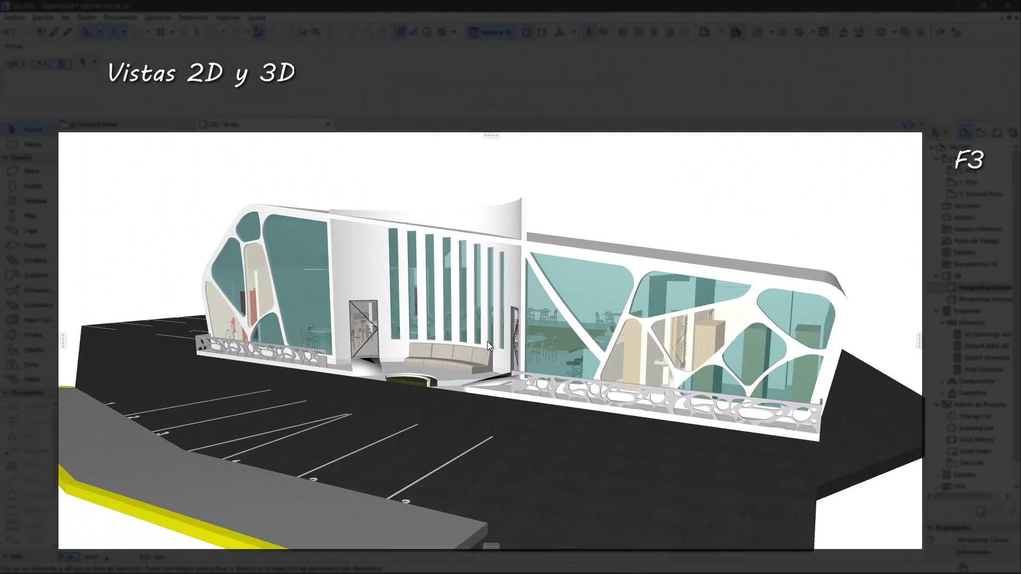
pyautogui.press('Up')
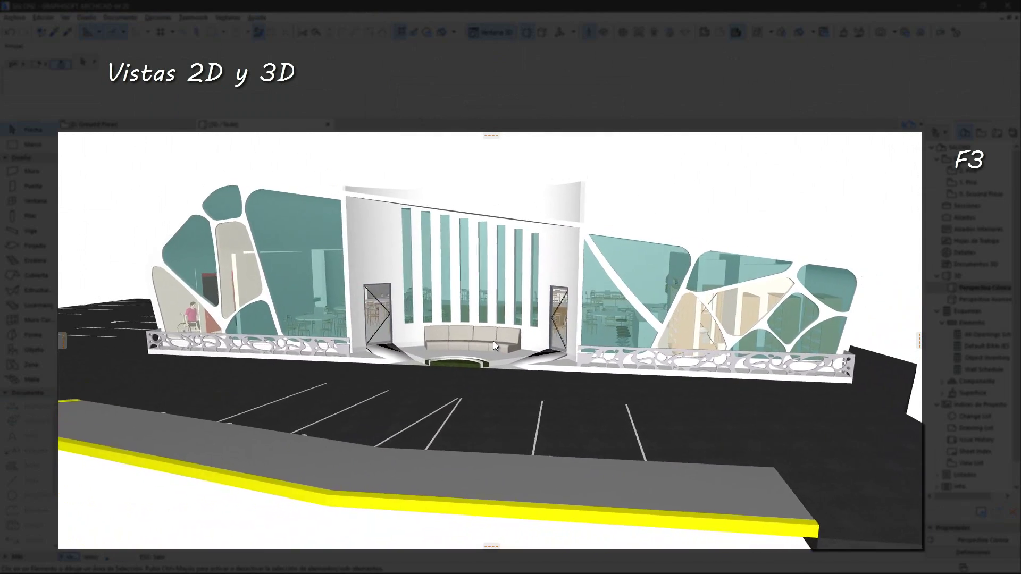
pyautogui.press('Left')
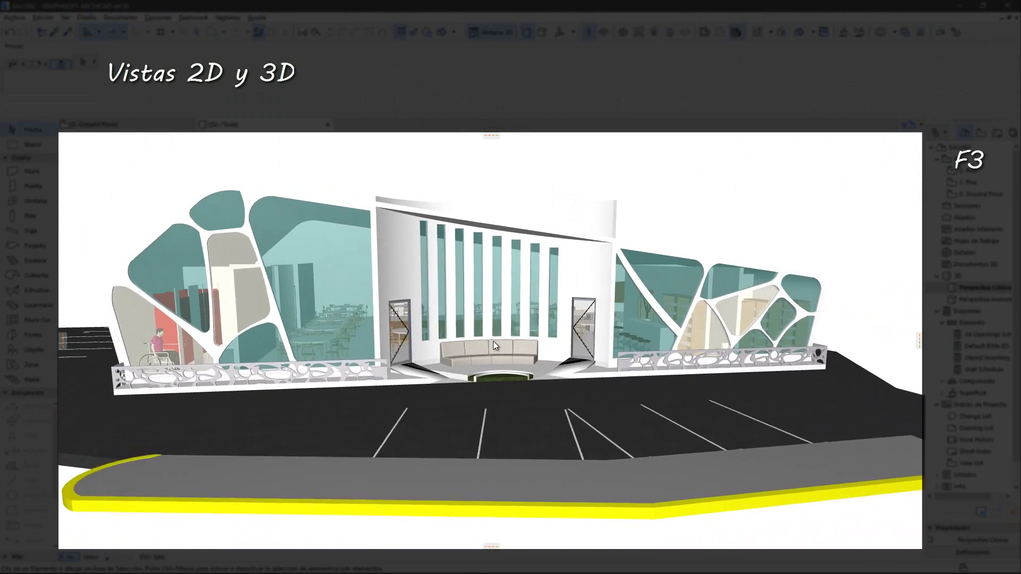
pyautogui.press('Left')
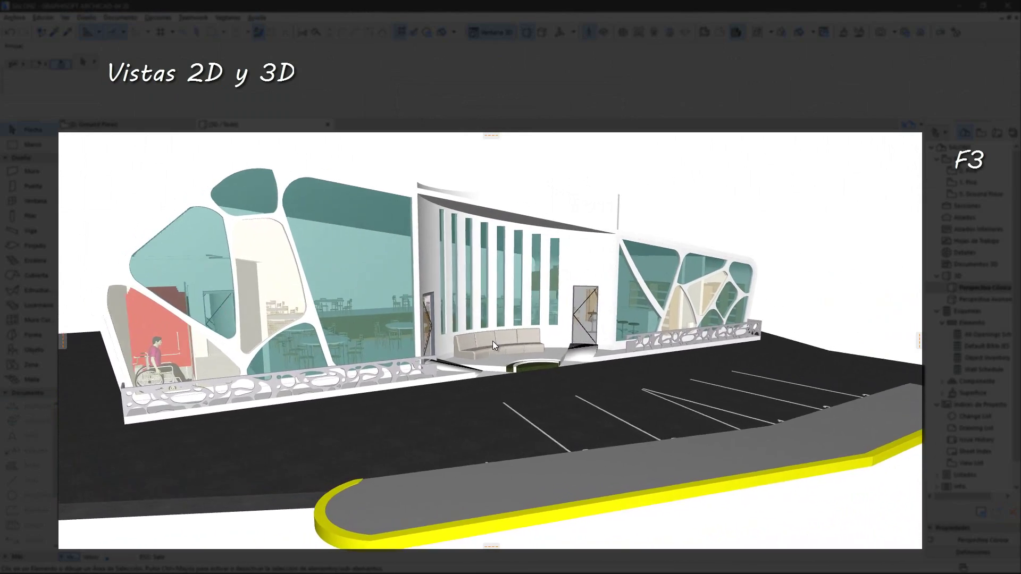
pyautogui.press('Left')
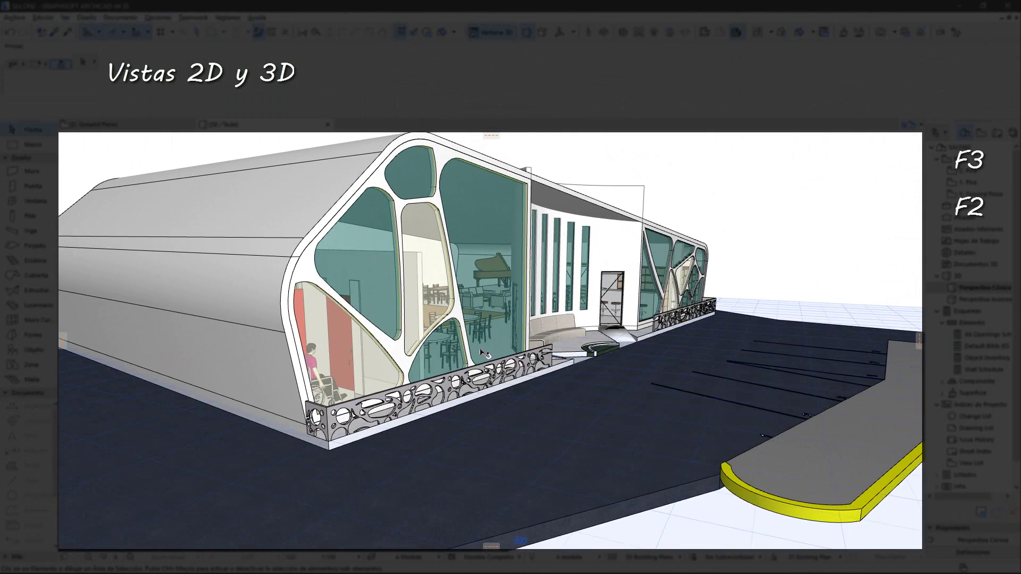
# - Orbit the 3D model to face the entrance, then alternate between the floor plan and the 3D view
pyautogui.moveTo(482, 353); pyautogui.dragTo(714, 303)
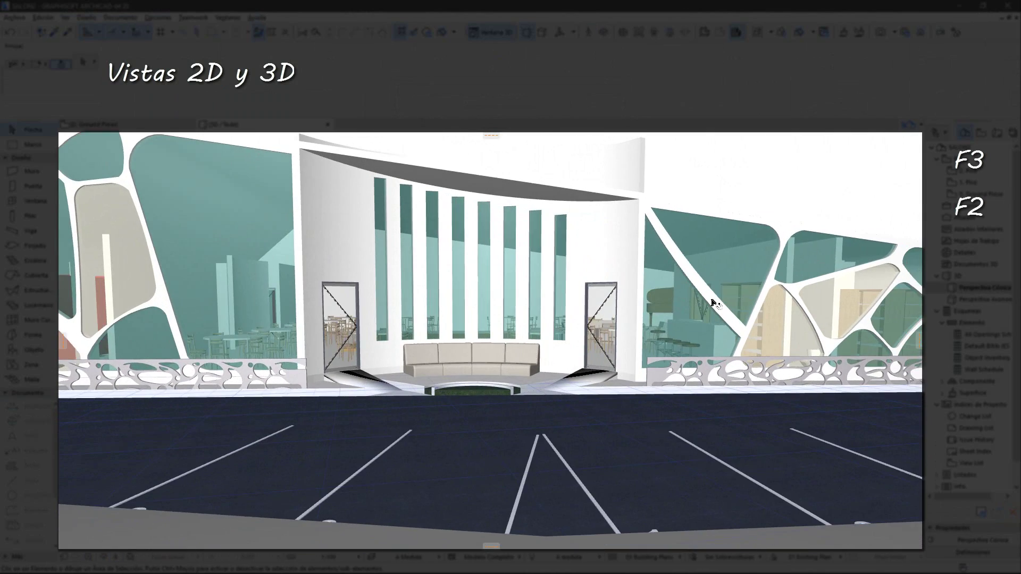
pyautogui.press('F2')
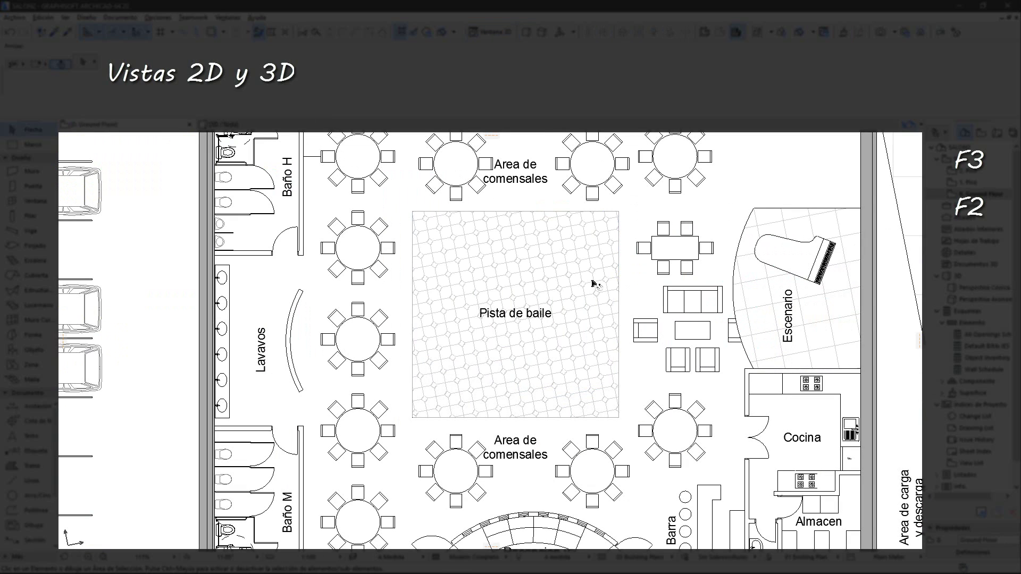
pyautogui.press('F3')
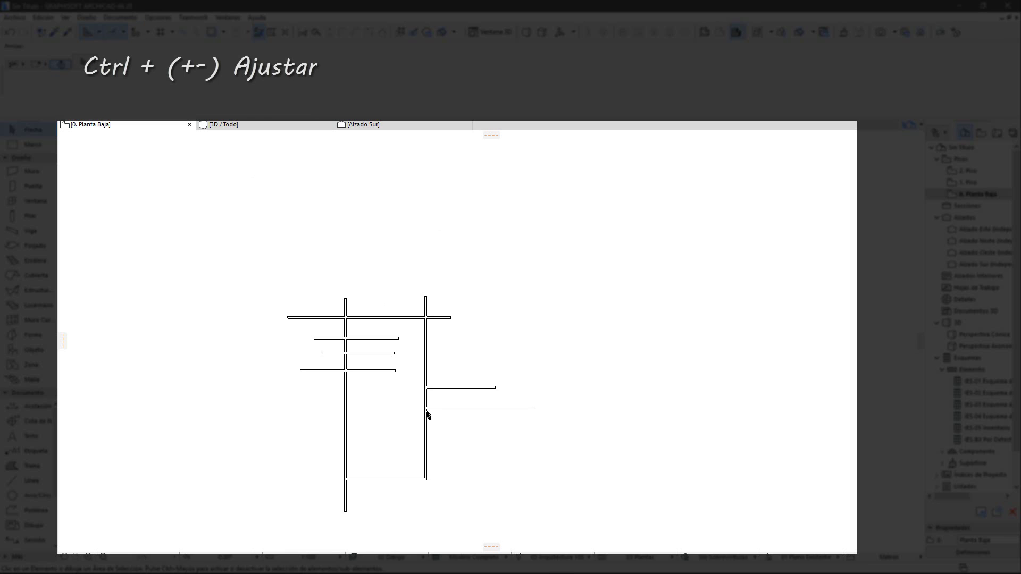
# - Extend the two horizontal walls right of the second vertical wall to a vertical adjust line about 14.41 long drawn beyond their free ends
pyautogui.moveTo(427, 414); pyautogui.dragTo(454, 345, button='middle')
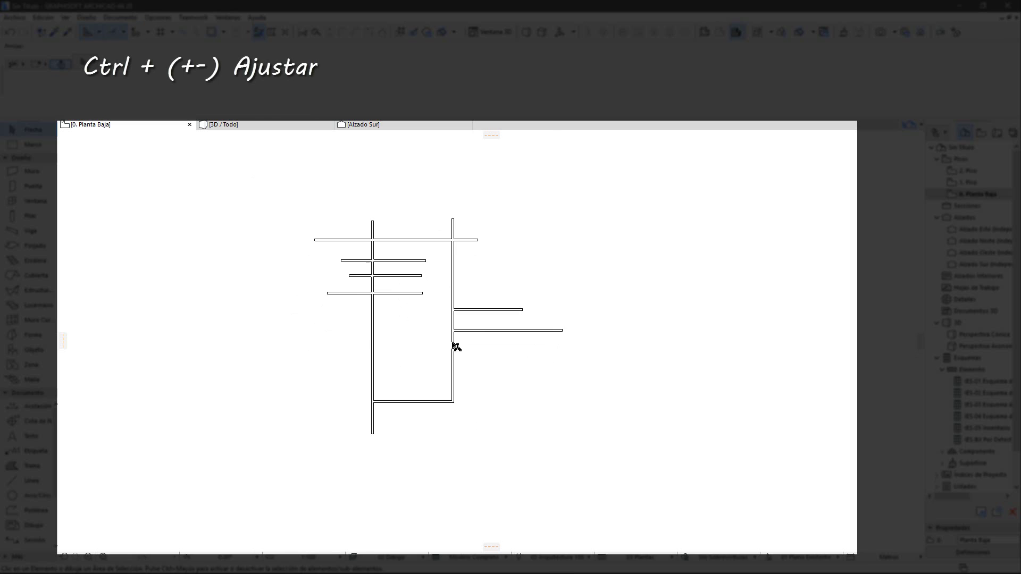
pyautogui.scroll(4, 406, 316)
pyautogui.moveTo(446, 278); pyautogui.dragTo(417, 371, button='middle')
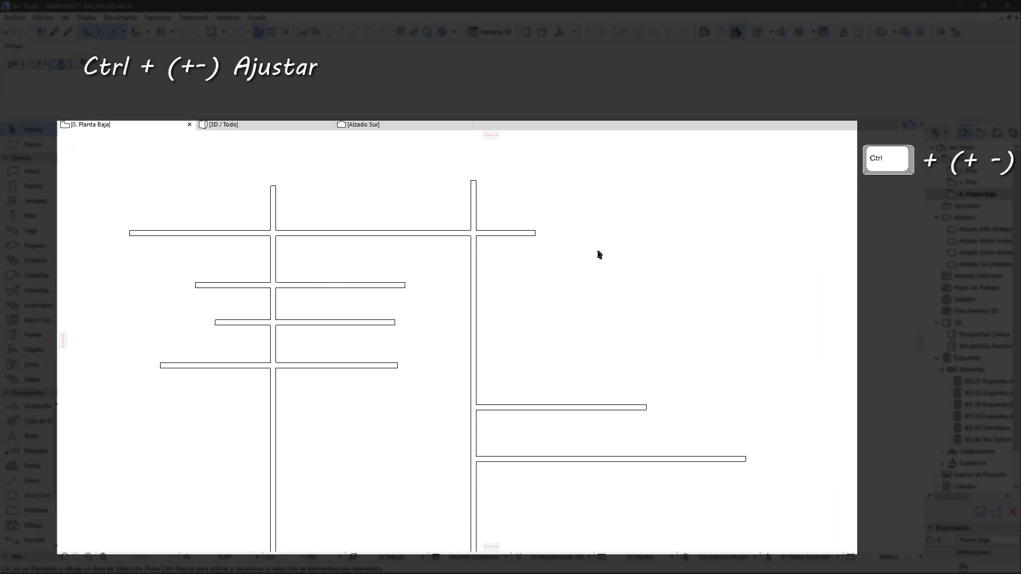
pyautogui.hotkey('ctrl', '-')
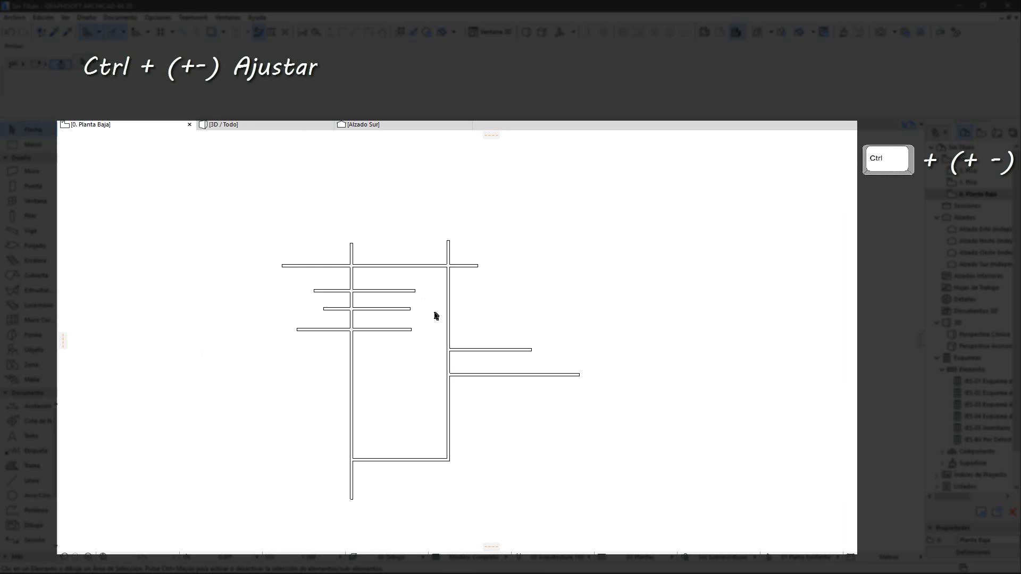
pyautogui.scroll(5, 458, 279)
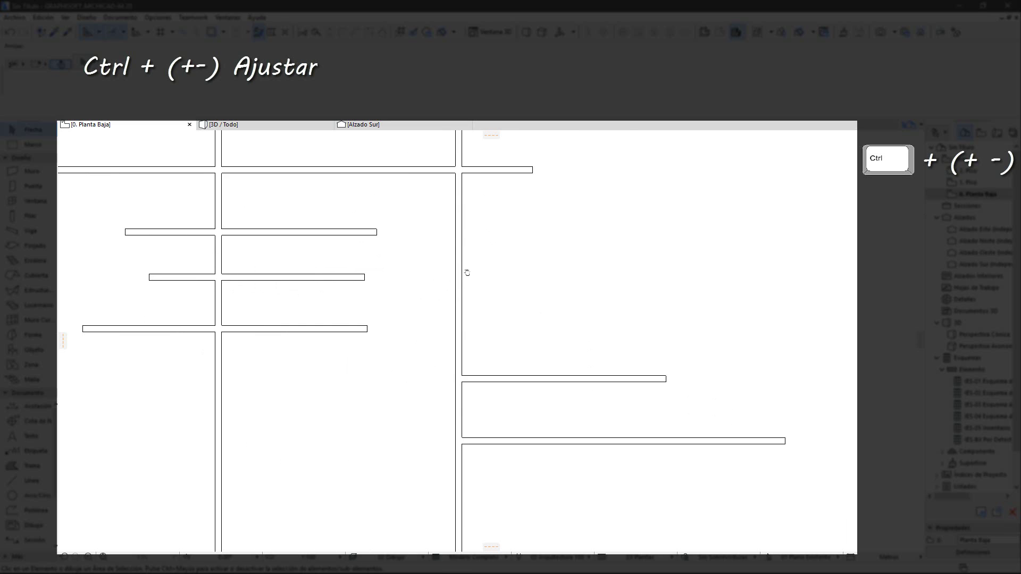
pyautogui.moveTo(465, 271)
pyautogui.mouseDown(button='middle')
pyautogui.moveTo(468, 327)
pyautogui.moveTo(469, 289)
pyautogui.mouseUp(button='middle')
pyautogui.scroll(-2, 469, 327)
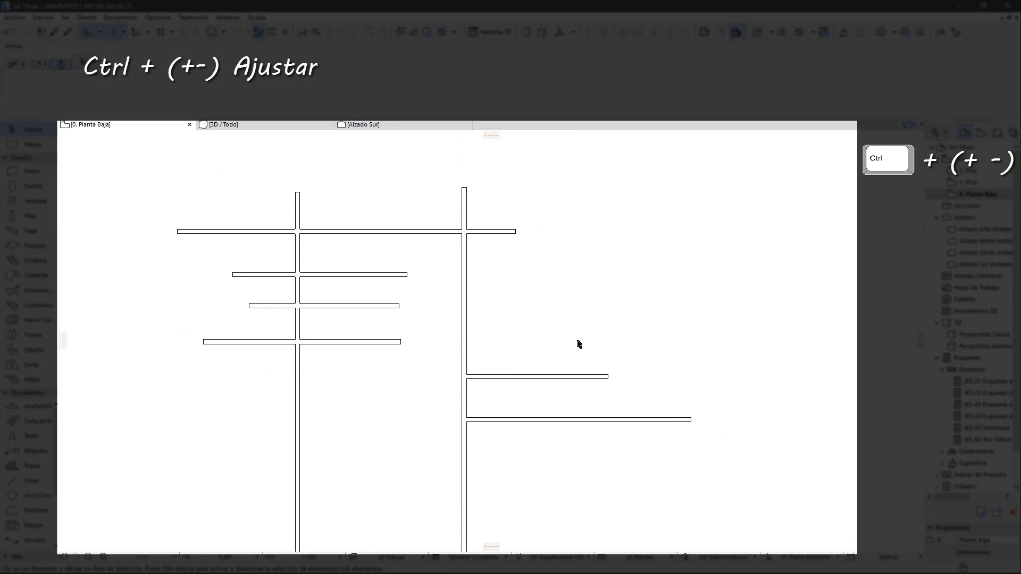
pyautogui.click(582, 377)
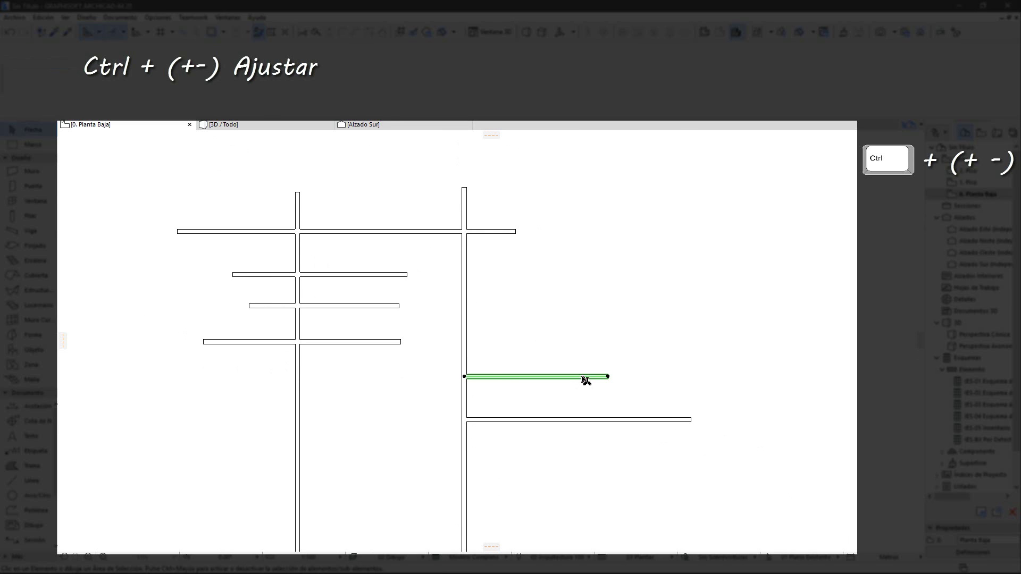
pyautogui.keyDown('shift'); pyautogui.click(612, 420); pyautogui.keyUp('shift')
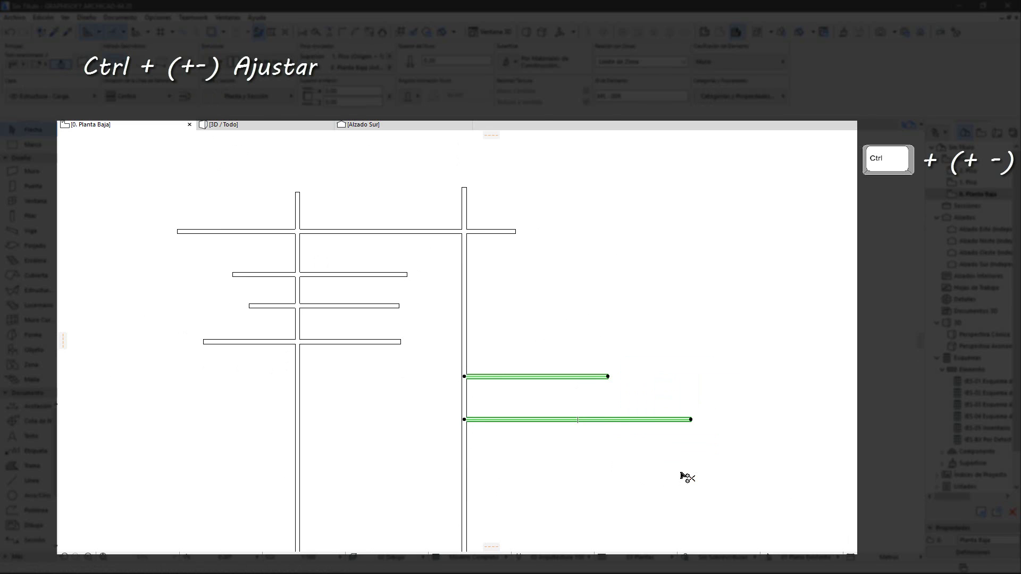
pyautogui.hotkey('ctrl', '-')
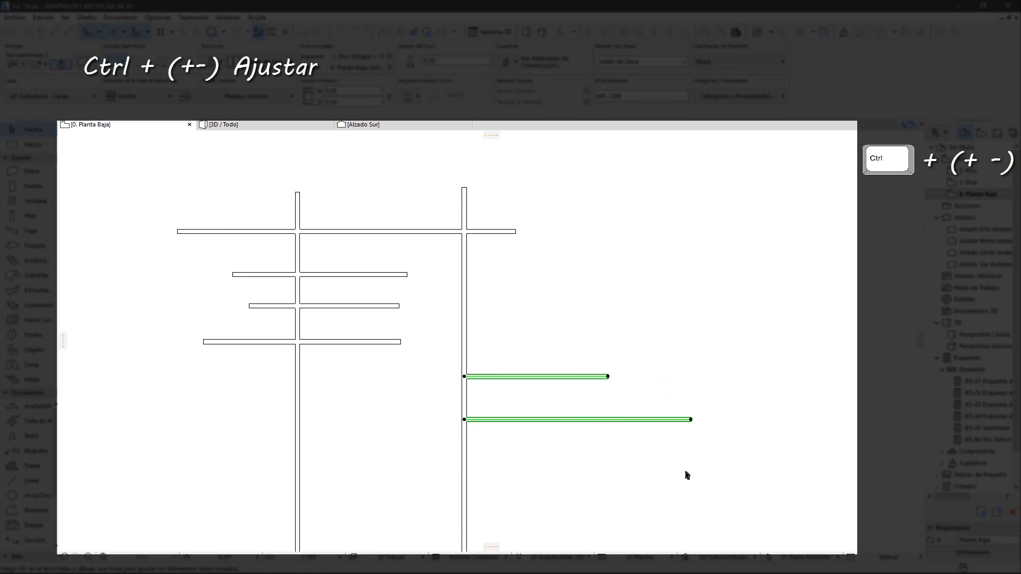
pyautogui.click(729, 310)
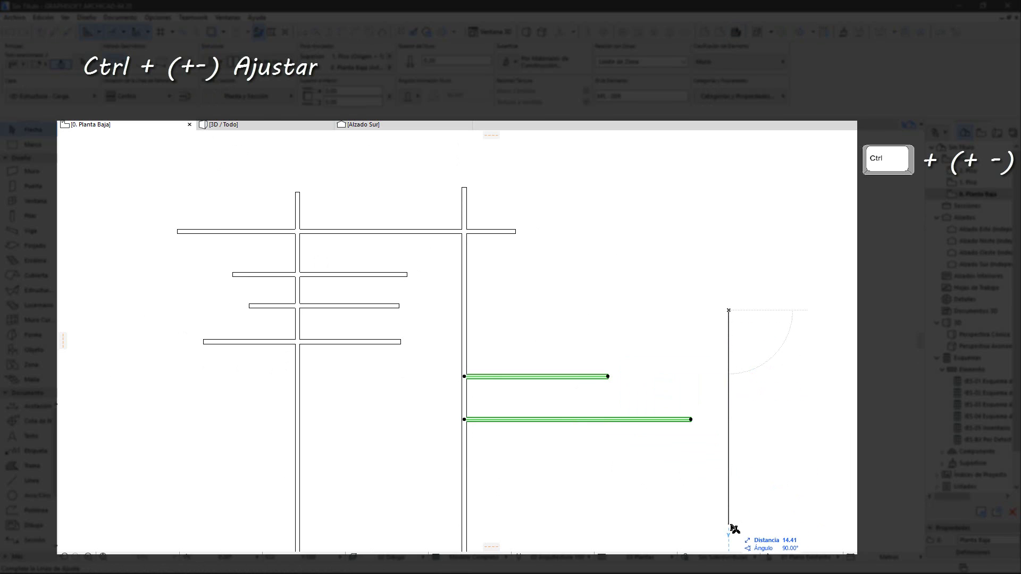
pyautogui.click(729, 526)
pyautogui.press('Escape')
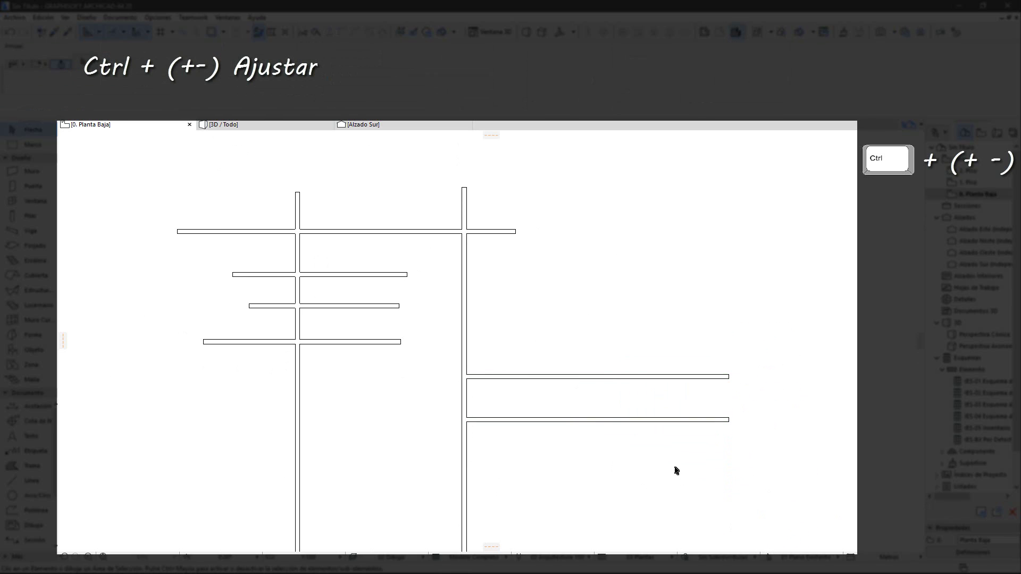
# - Extend the three short horizontal walls crossing the left vertical wall so that they meet the right vertical wall
pyautogui.scroll(5, 422, 208)
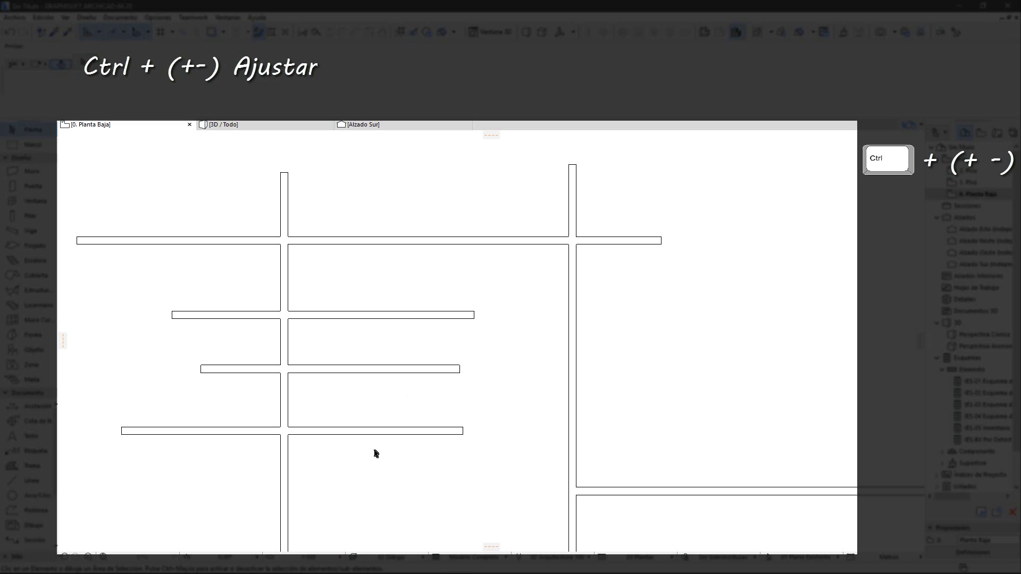
pyautogui.moveTo(424, 450); pyautogui.dragTo(369, 294)
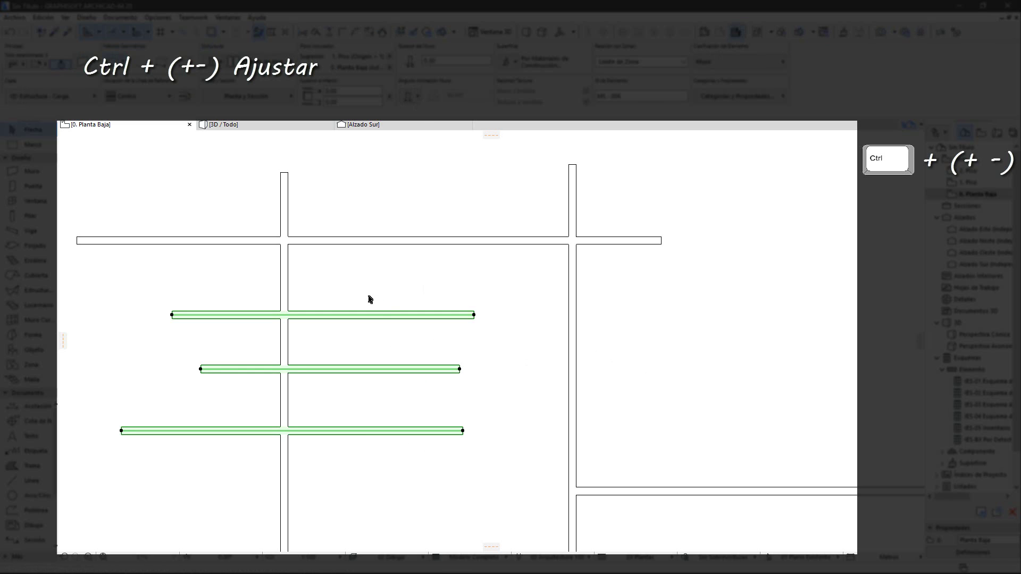
pyautogui.hotkey('ctrl', '-')
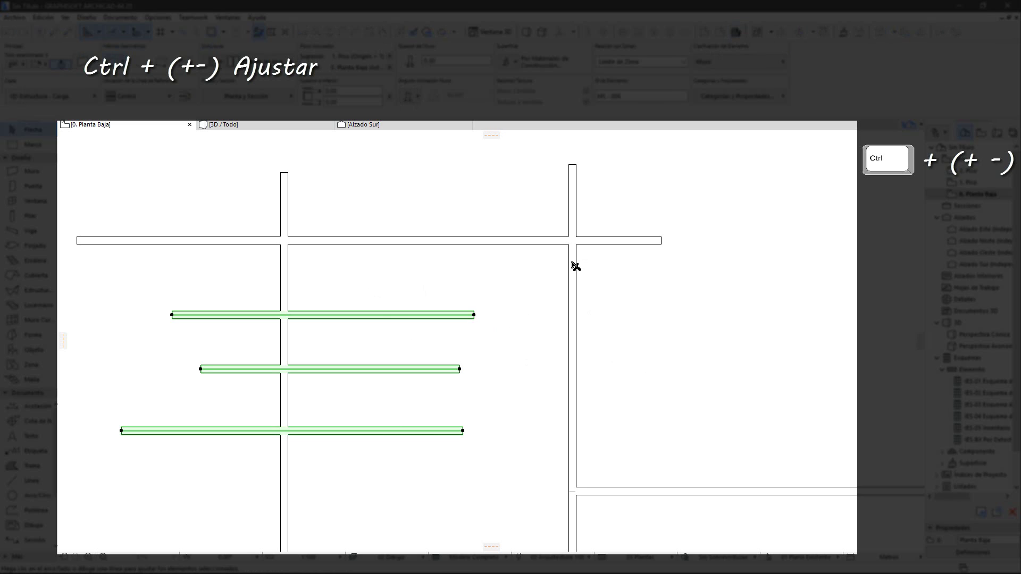
pyautogui.click(575, 266)
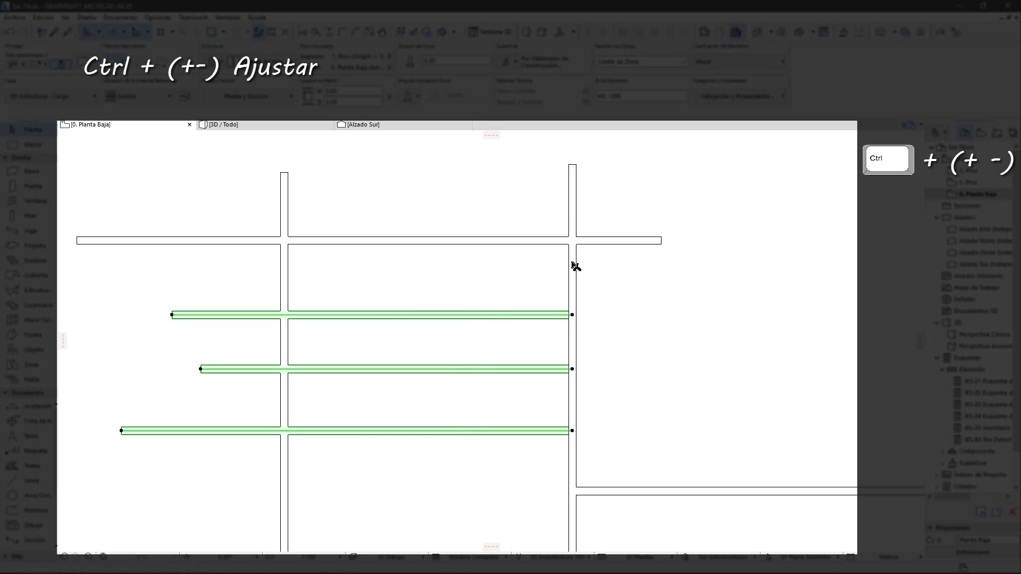
pyautogui.click(631, 283)
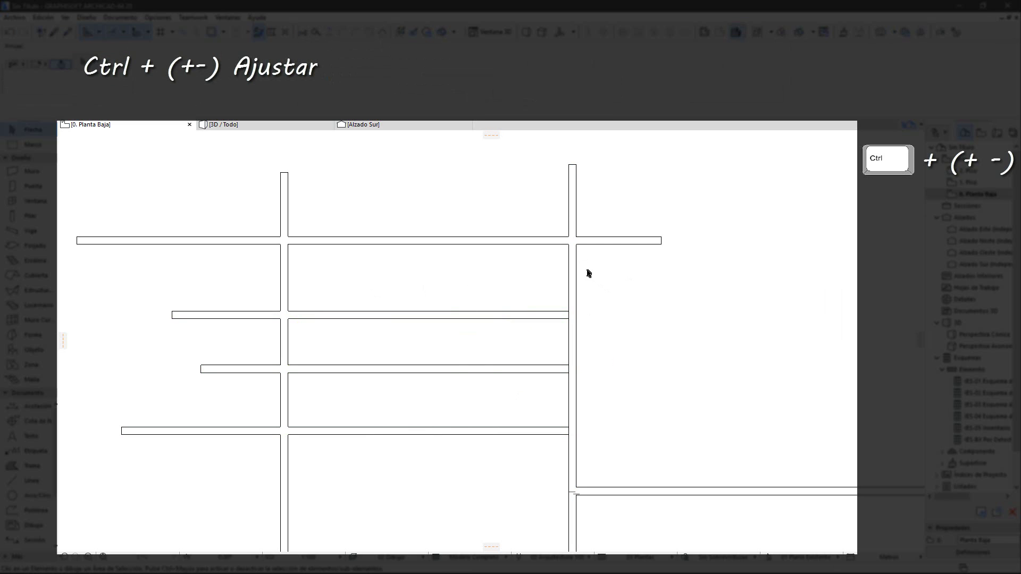
# - Adjust the two vertical walls to the uppermost horizontal wall so that their ends meet it
pyautogui.moveTo(563, 285); pyautogui.dragTo(539, 353, button='middle')
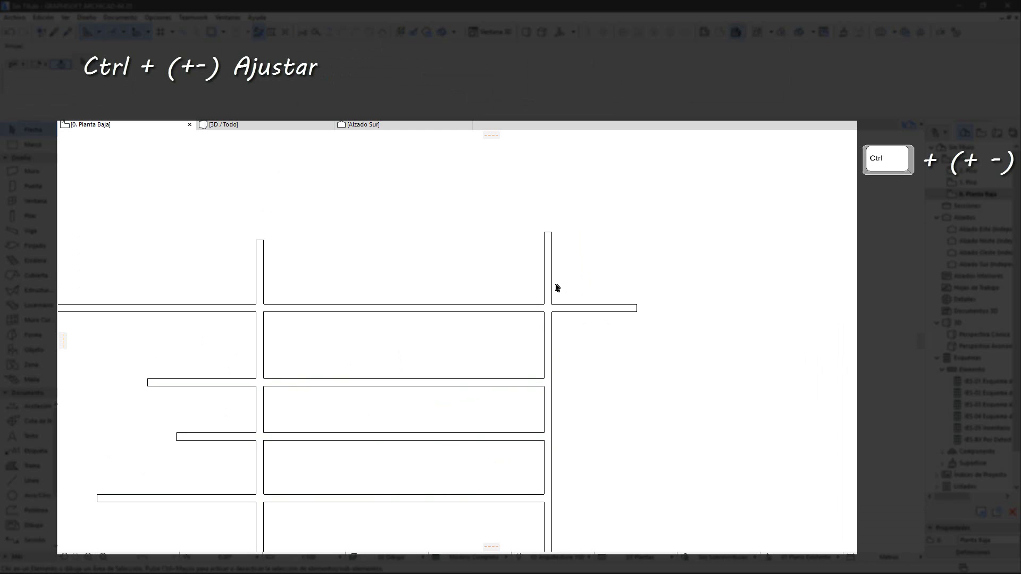
pyautogui.moveTo(493, 286); pyautogui.dragTo(545, 255, button='middle')
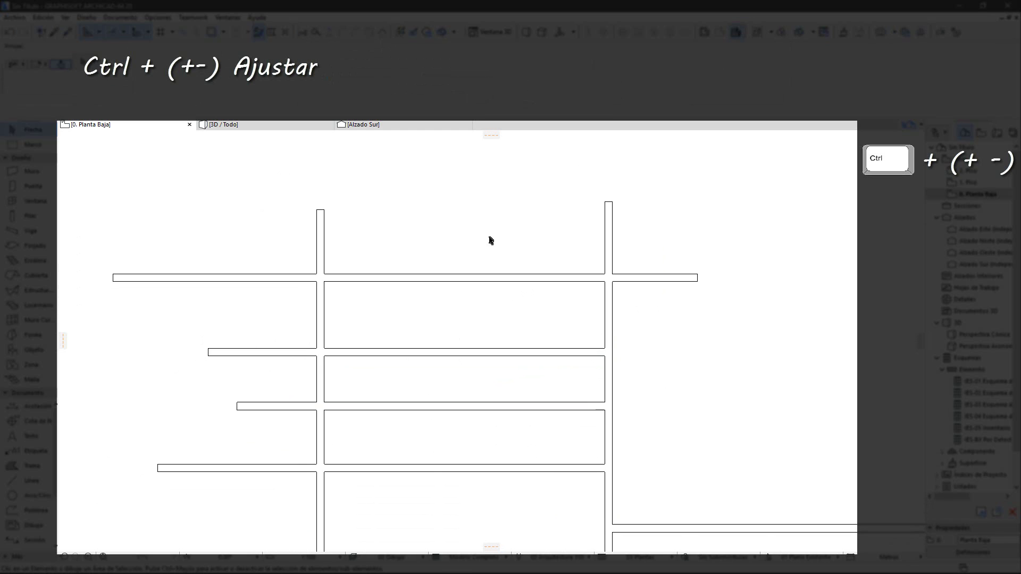
pyautogui.click(640, 237)
pyautogui.click(278, 189)
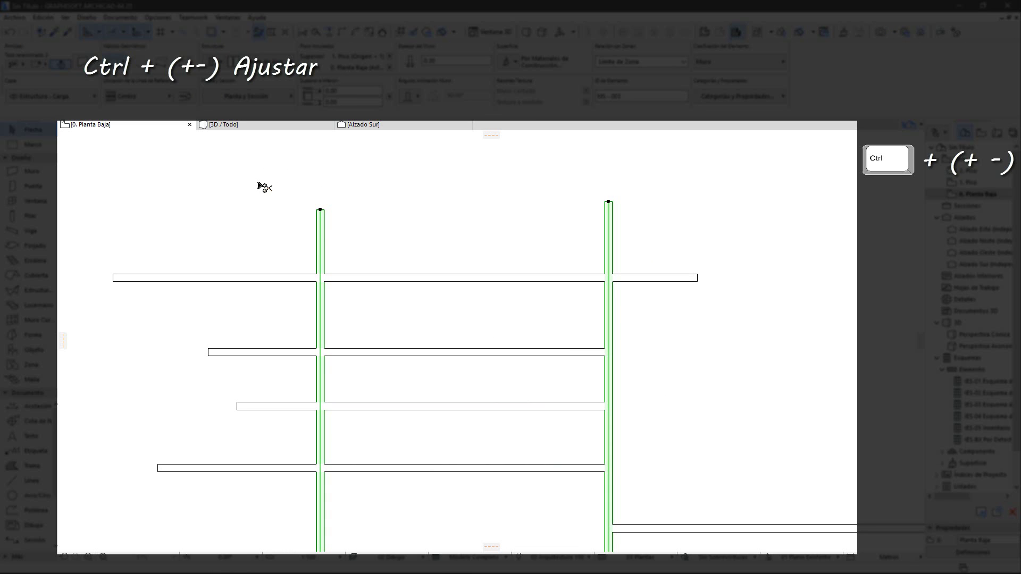
pyautogui.hotkey('ctrl', '-')
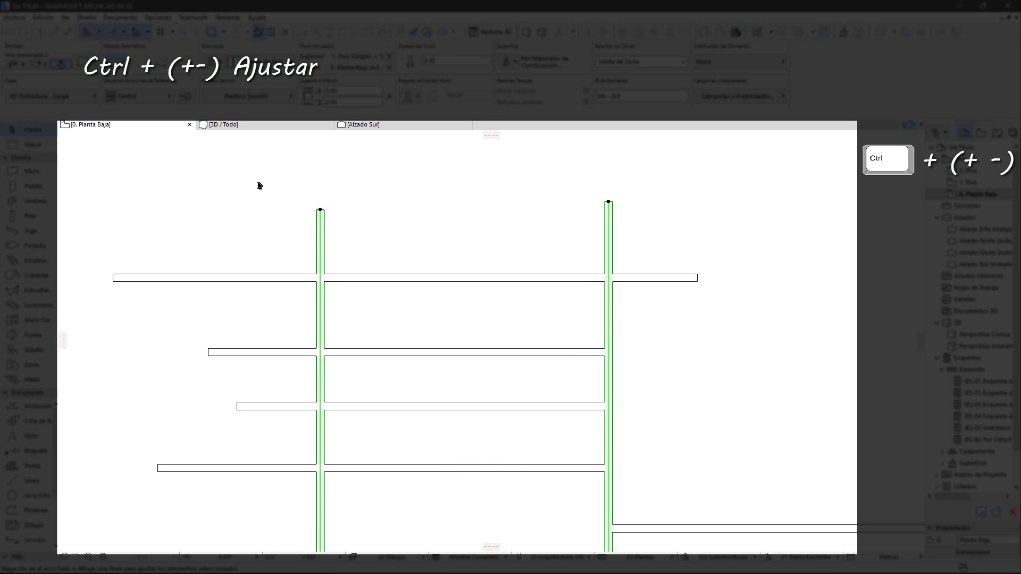
pyautogui.click(353, 279)
pyautogui.click(368, 246)
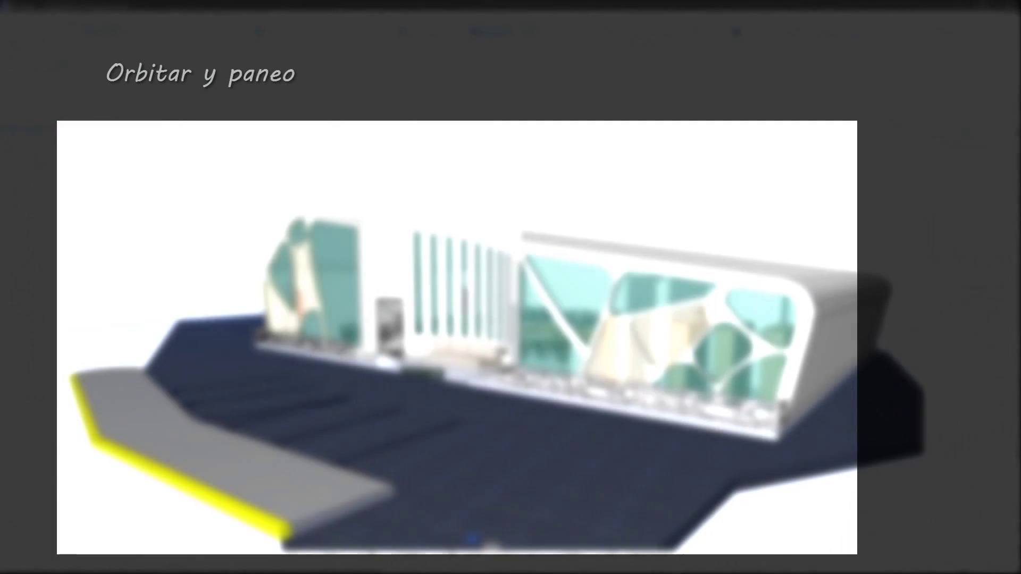
# - Orbit the 3D building model around its front facade to inspect both ends and the entrance
pyautogui.keyDown('shift'); pyautogui.moveTo(668, 207); pyautogui.dragTo(461, 202, button='middle'); pyautogui.keyUp('shift')
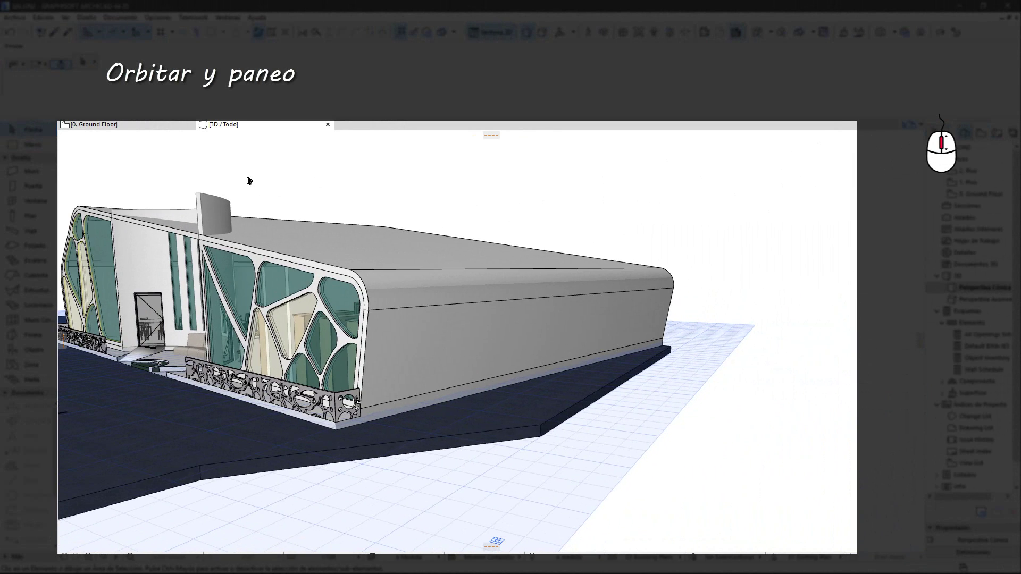
pyautogui.keyDown('shift'); pyautogui.moveTo(250, 181); pyautogui.dragTo(449, 189, button='middle'); pyautogui.keyUp('shift')
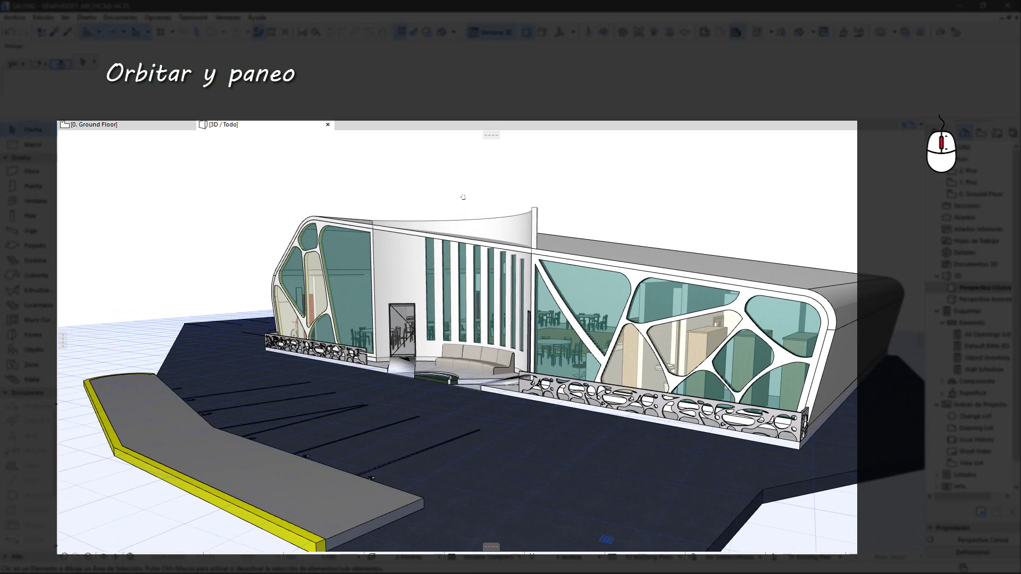
pyautogui.keyDown('shift'); pyautogui.moveTo(469, 197); pyautogui.dragTo(815, 205, button='middle'); pyautogui.keyUp('shift')
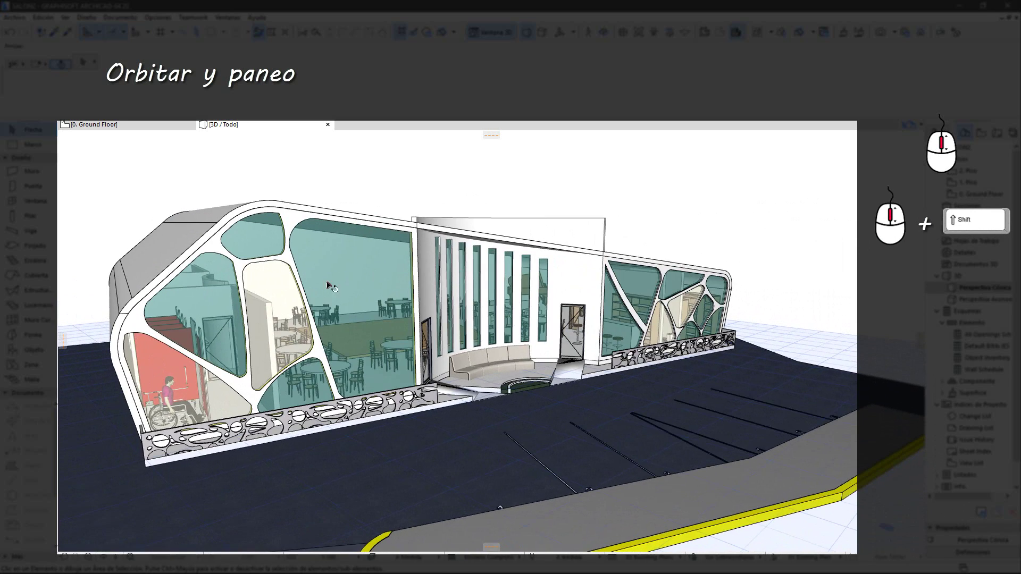
pyautogui.keyDown('shift'); pyautogui.moveTo(327, 286); pyautogui.dragTo(460, 321, button='middle'); pyautogui.keyUp('shift')
pyautogui.keyDown('shift'); pyautogui.moveTo(240, 330); pyautogui.dragTo(463, 368, button='middle'); pyautogui.keyUp('shift')
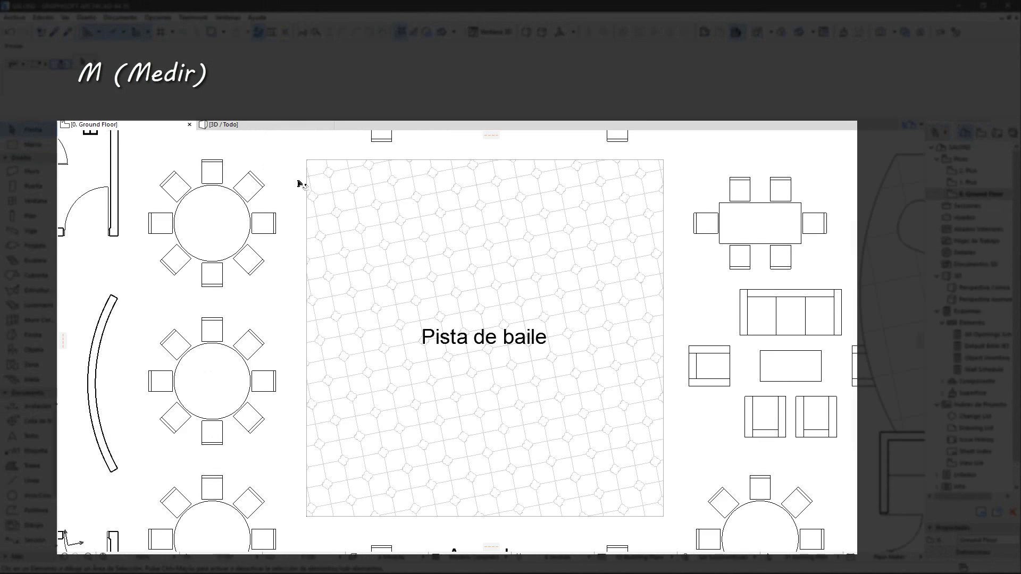
# - Measure the perimeter and area of the dance floor (Pista de baile) corner by corner, returning to its upper-left corner
pyautogui.press('m')
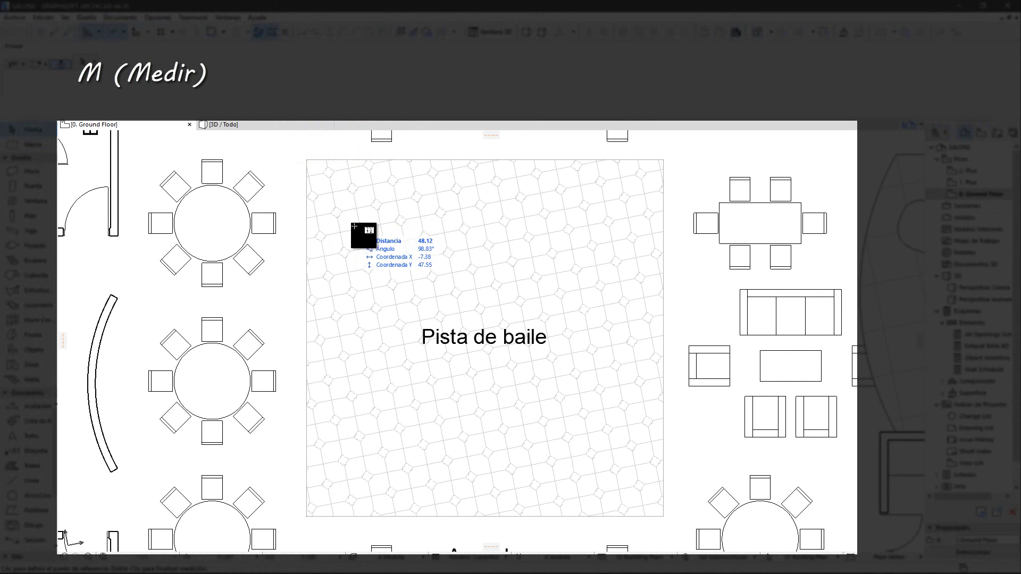
pyautogui.click(307, 160)
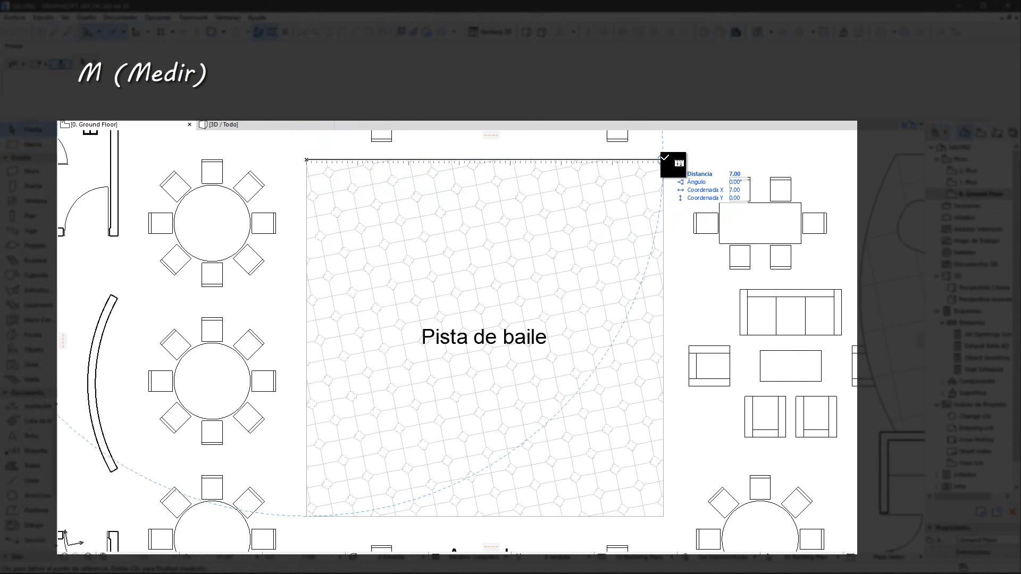
pyautogui.click(661, 160)
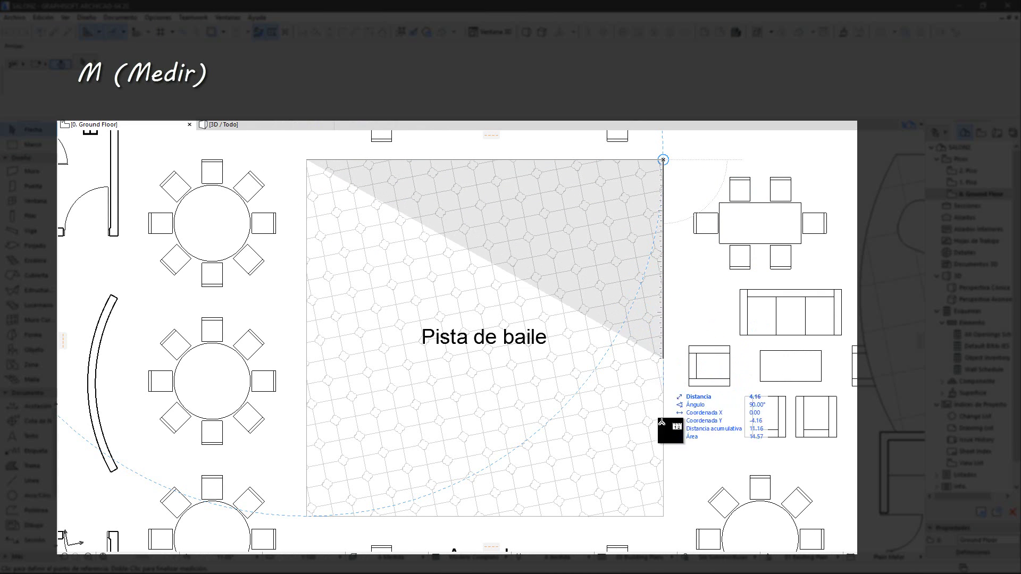
pyautogui.click(663, 516)
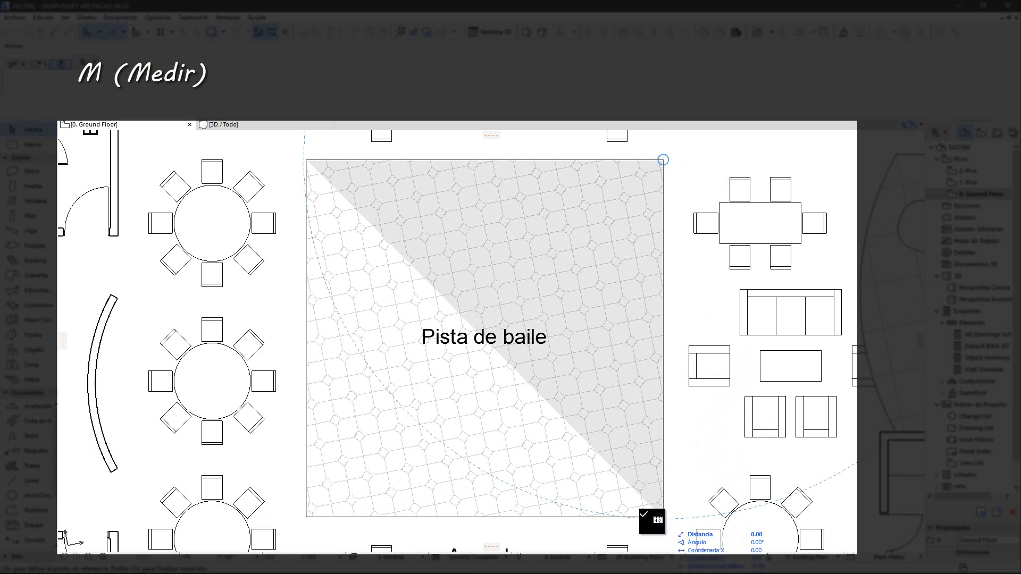
pyautogui.click(307, 515)
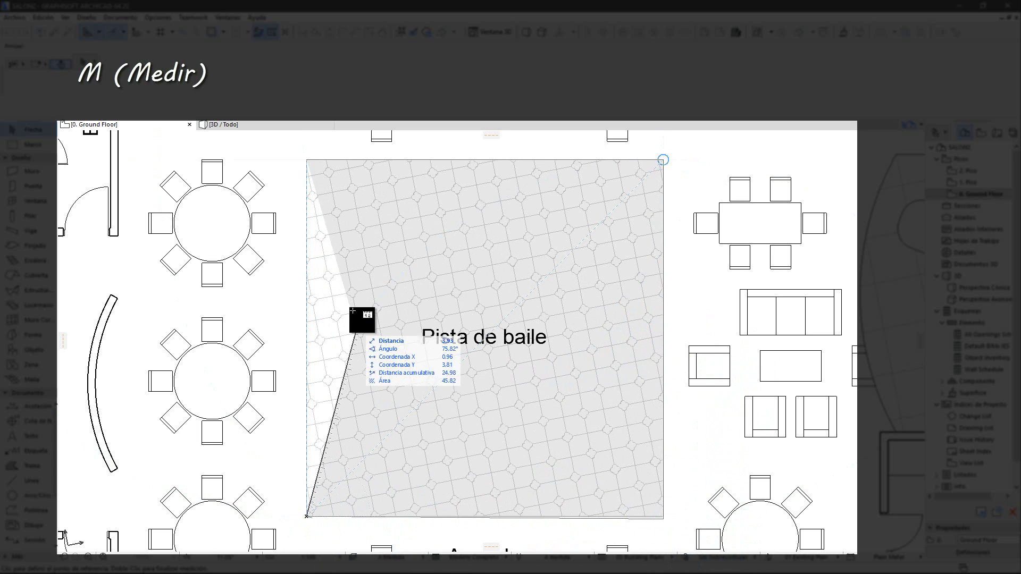
pyautogui.click(307, 159)
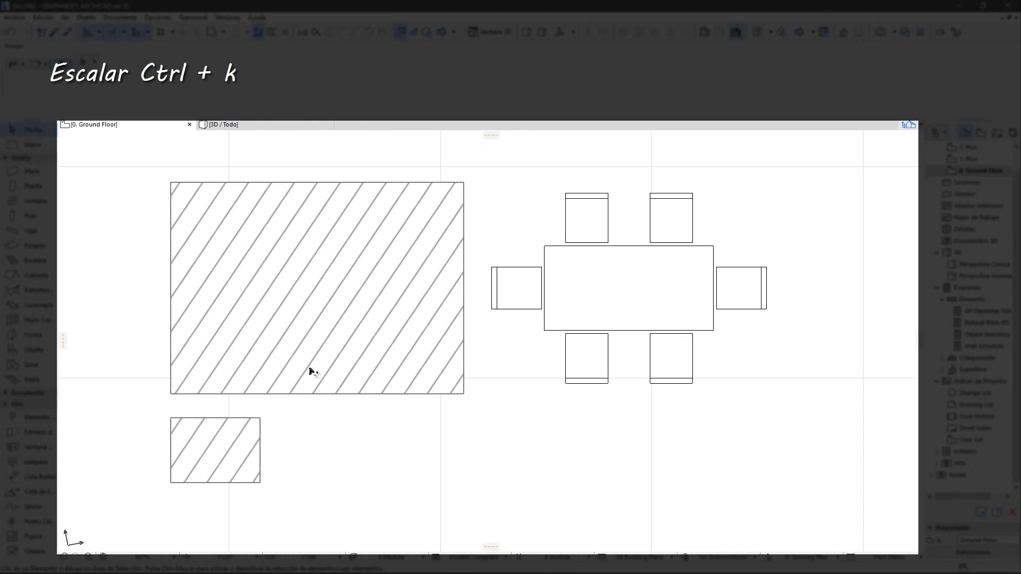
# - Scale the large hatched rectangle graphically about its lower-left corner, reducing its base width to match the small hatched rectangle
pyautogui.click(322, 349)
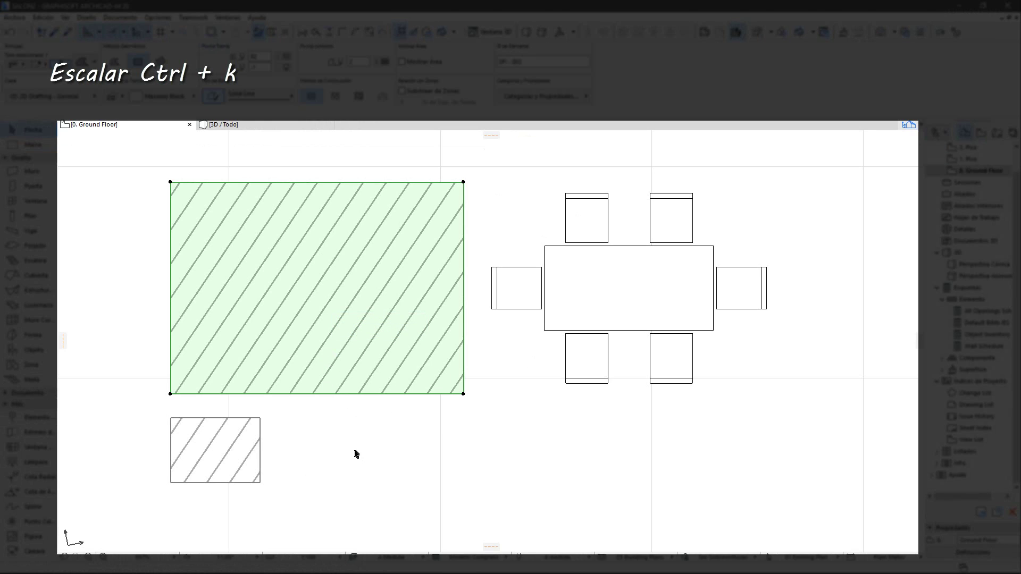
pyautogui.hotkey('ctrl', 'k')
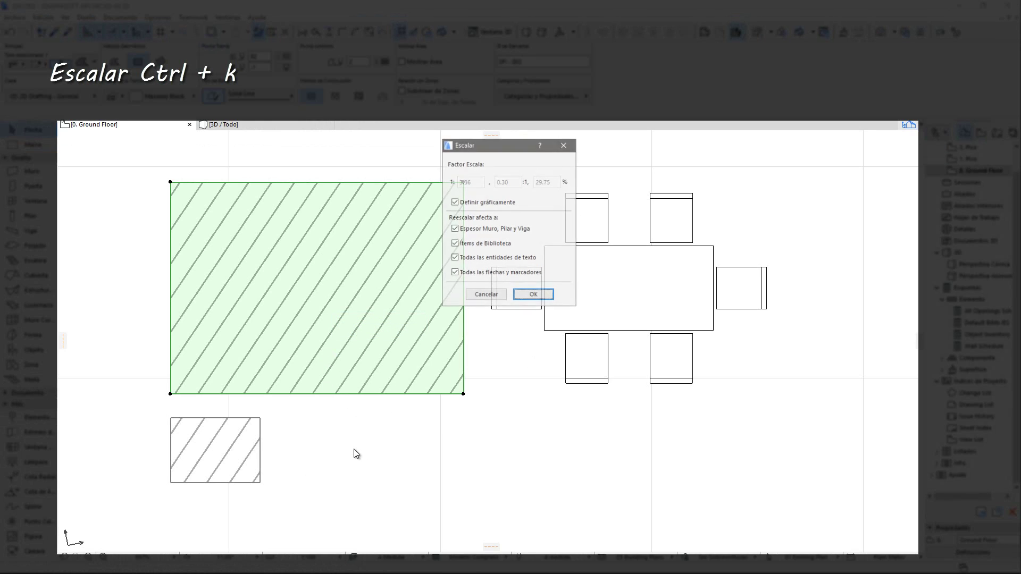
pyautogui.moveTo(514, 145); pyautogui.dragTo(517, 150)
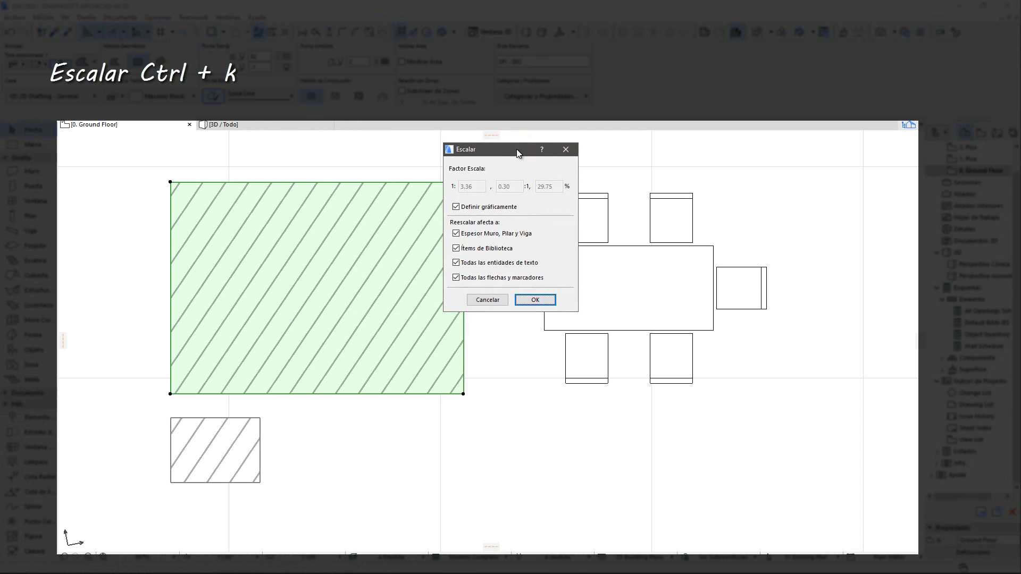
pyautogui.click(538, 300)
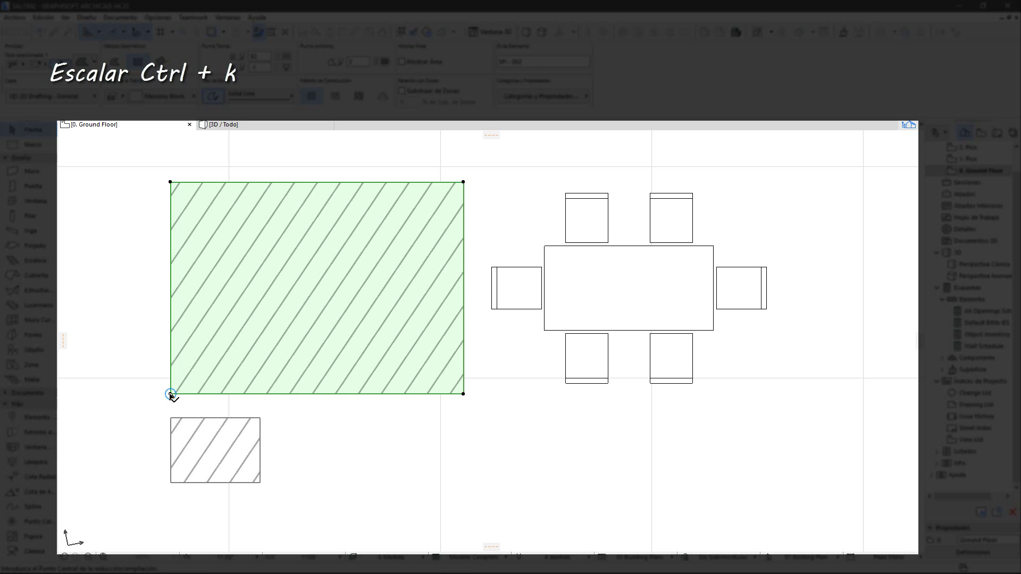
pyautogui.click(170, 394)
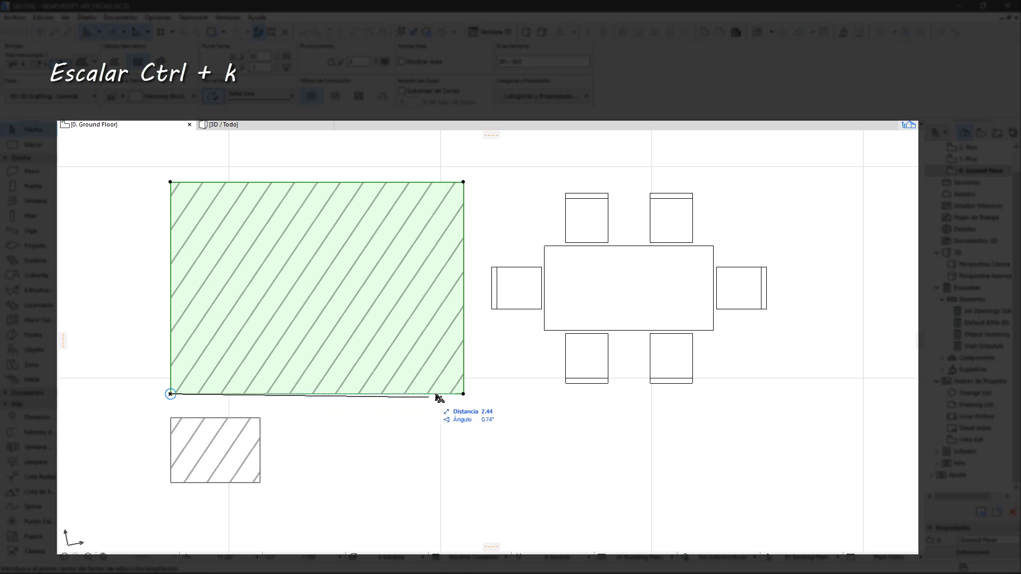
pyautogui.click(464, 394)
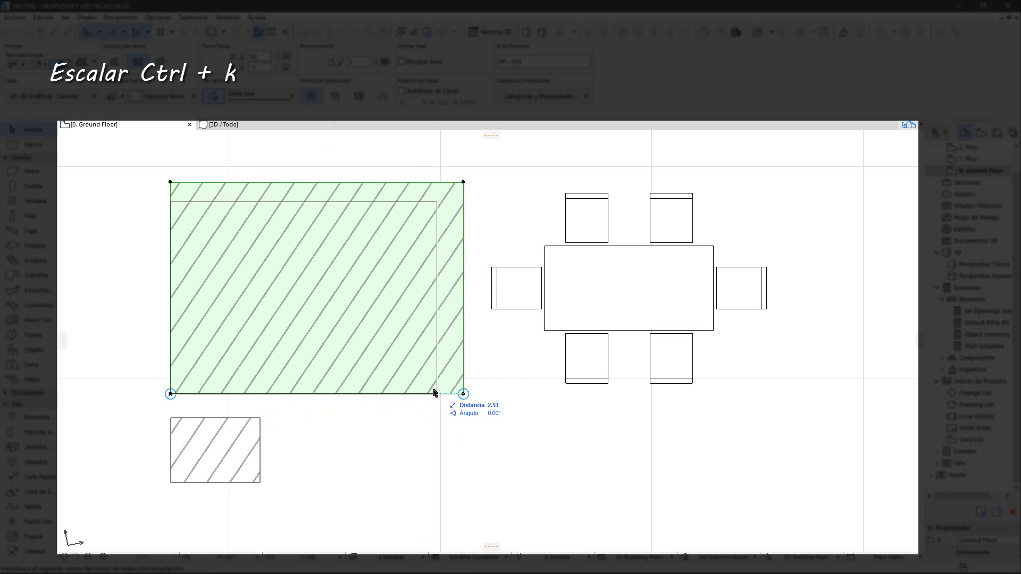
pyautogui.click(260, 419)
pyautogui.click(280, 409)
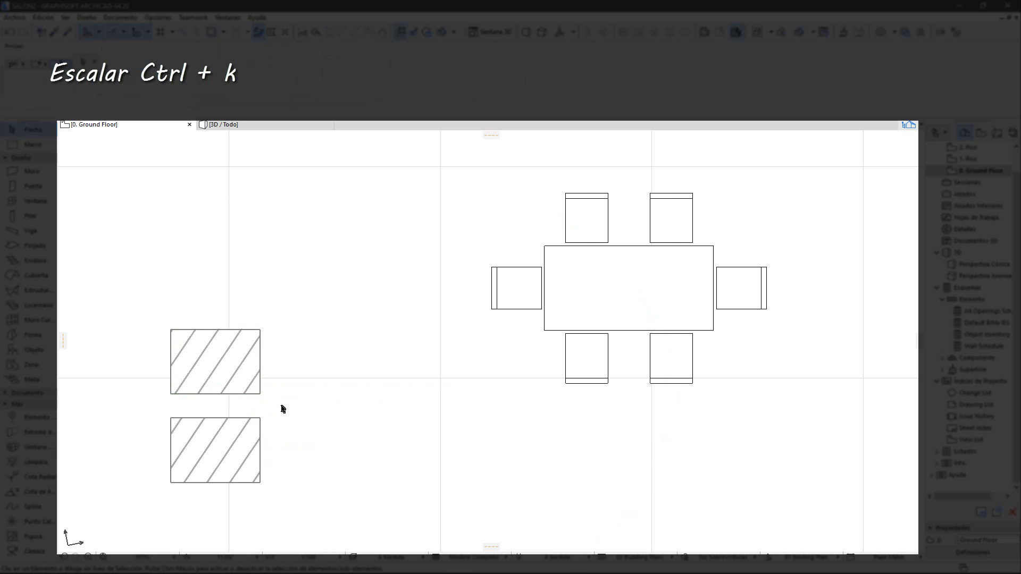
# - Try to scale the dining table set graphically, using the distance between the outer edges of its end chairs as reference
pyautogui.click(628, 287)
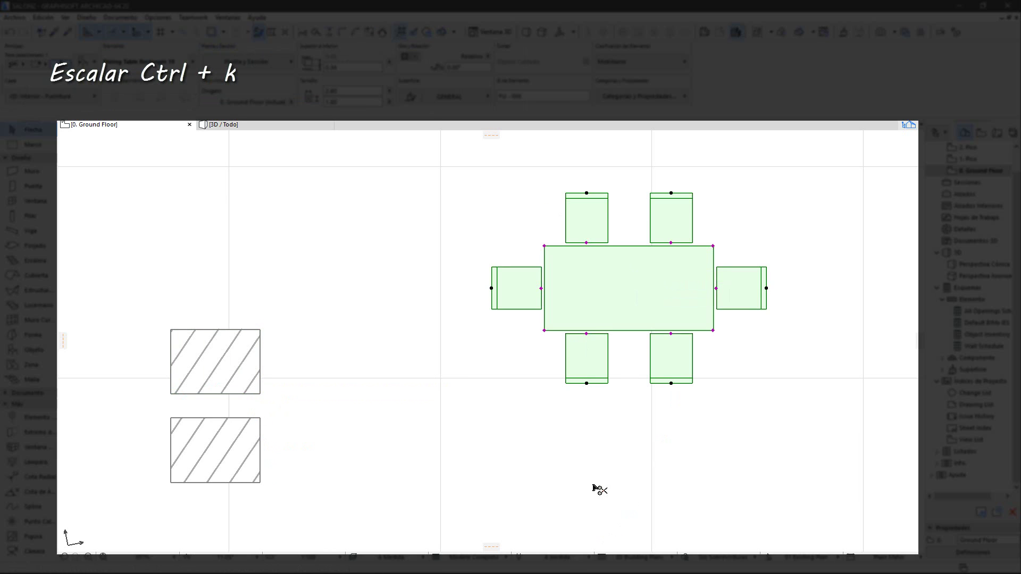
pyautogui.hotkey('ctrl', 'k')
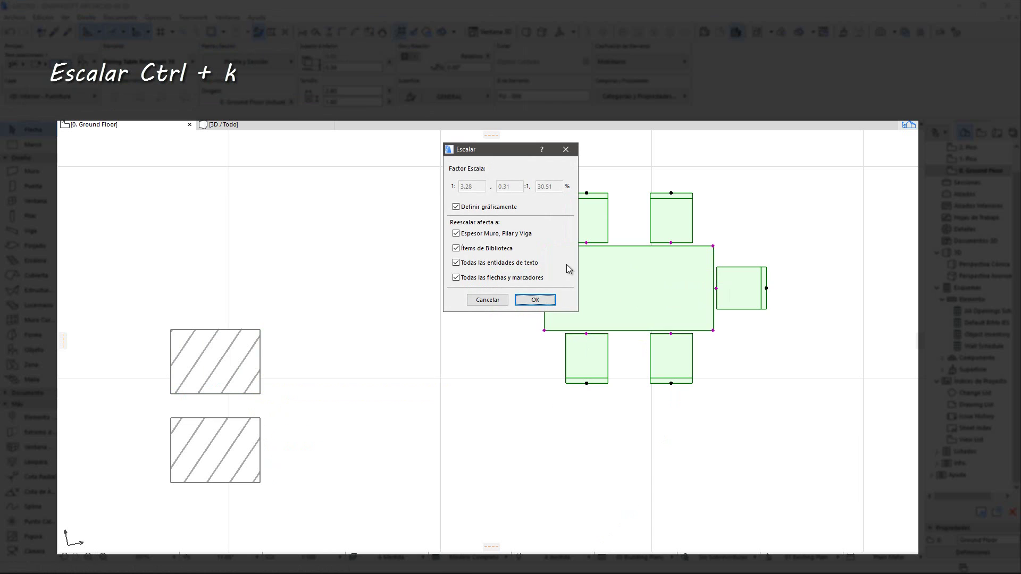
pyautogui.click(535, 300)
pyautogui.click(491, 288)
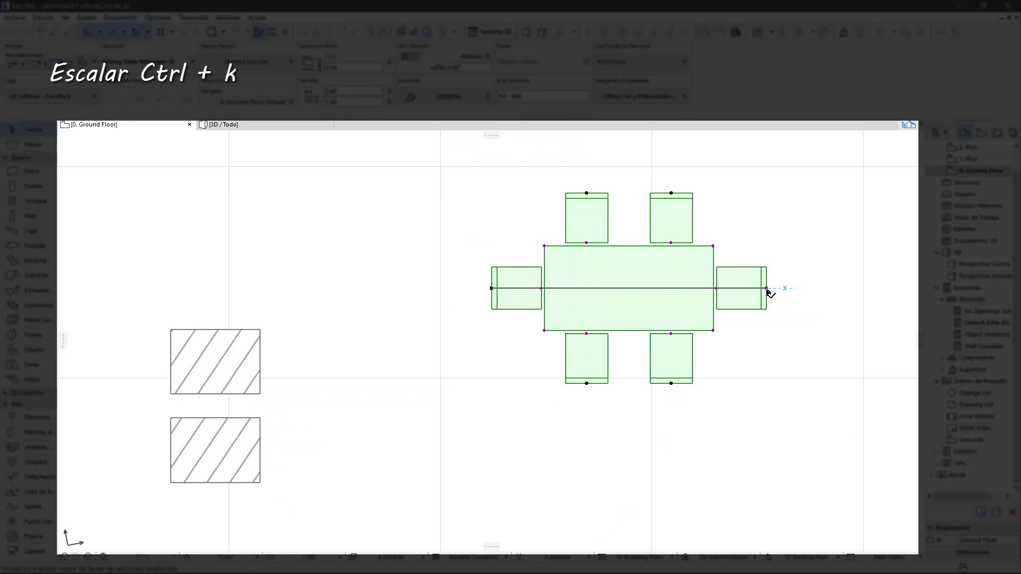
pyautogui.click(766, 288)
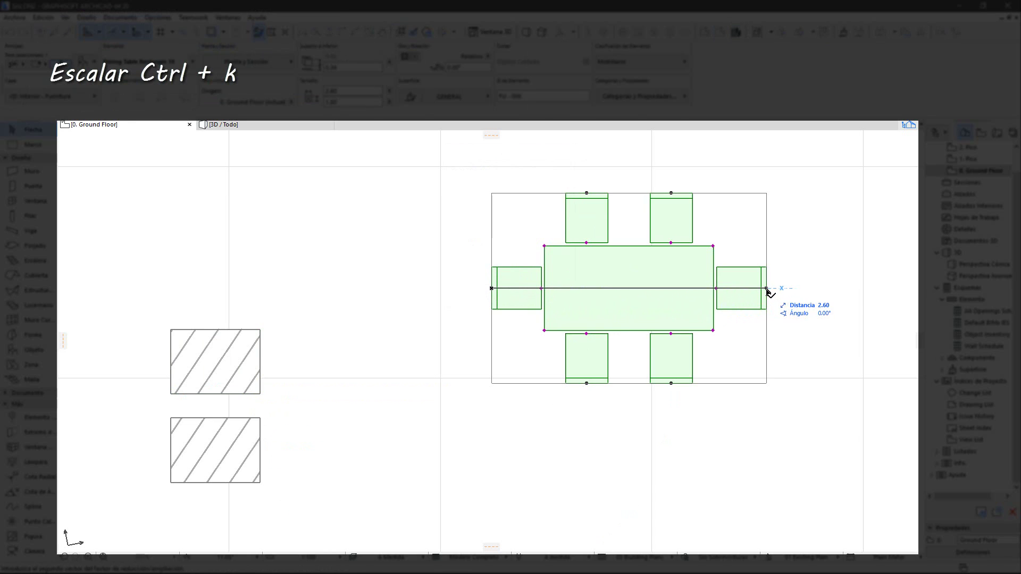
pyautogui.click(541, 288)
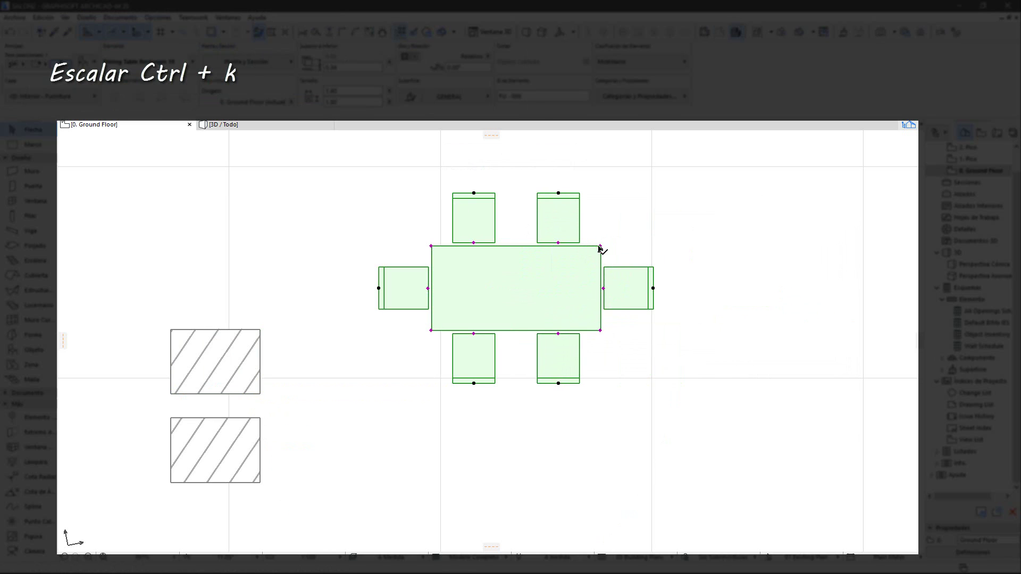
# - Stretch the dining table to a length of about 5.06 and pull its chairs away, setting them back close to the table edge
pyautogui.click(600, 247)
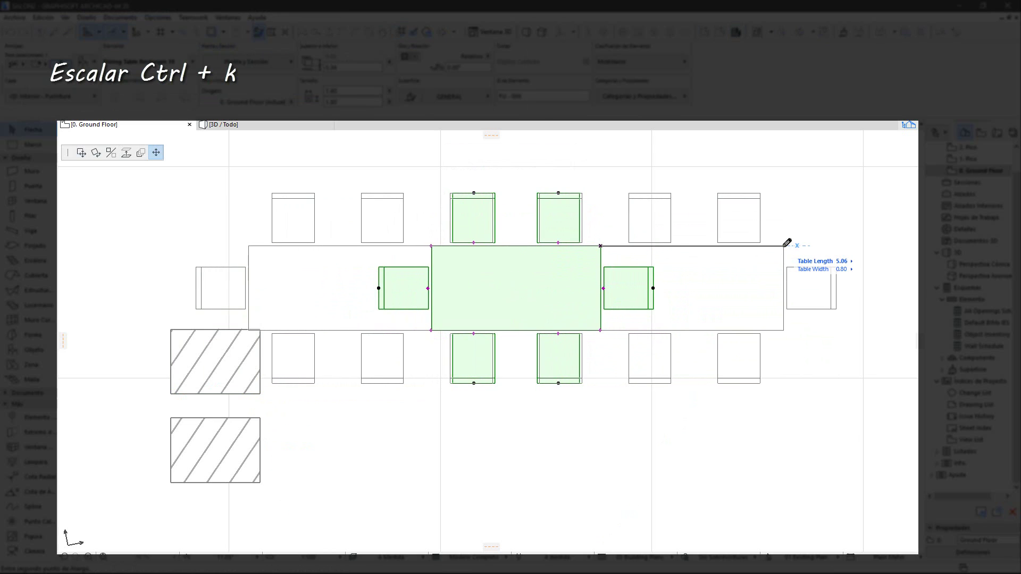
pyautogui.click(784, 245)
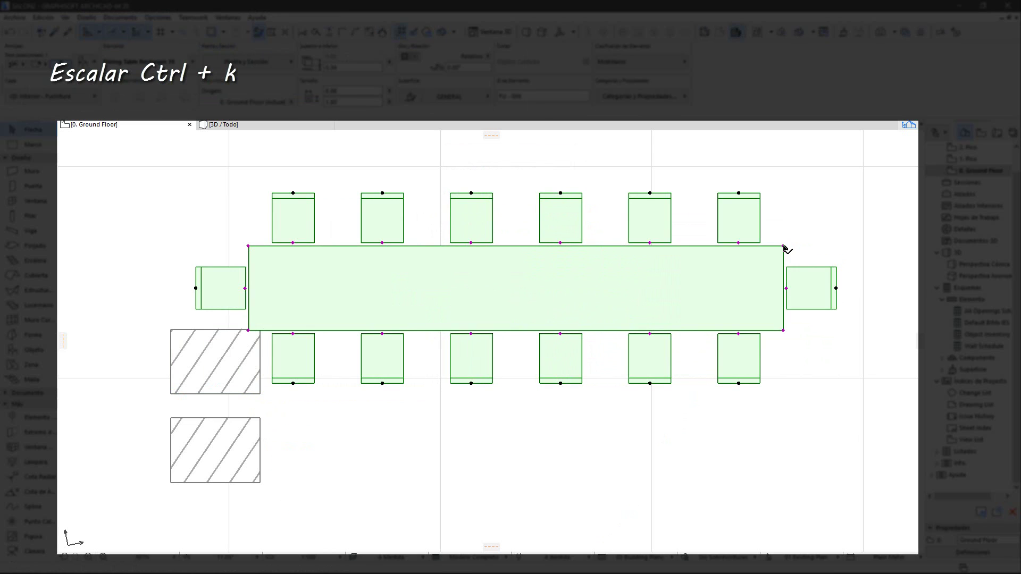
pyautogui.click(739, 243)
pyautogui.click(742, 202)
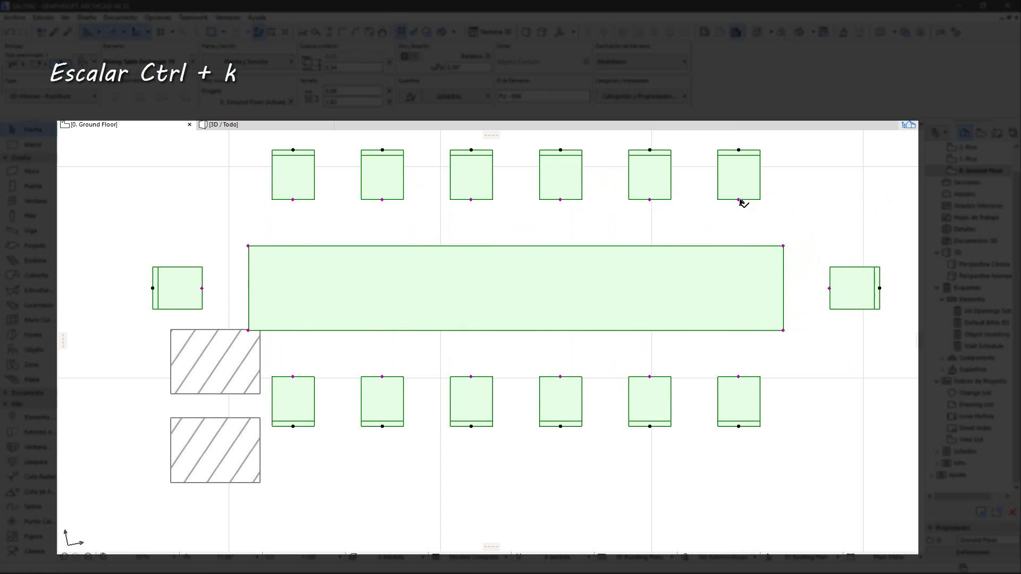
pyautogui.click(743, 201)
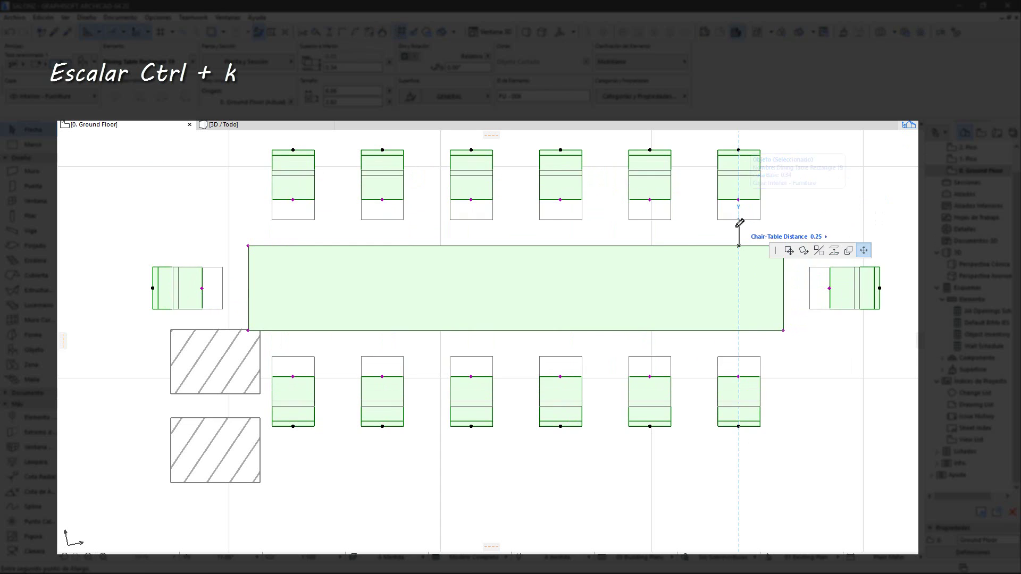
pyautogui.click(739, 241)
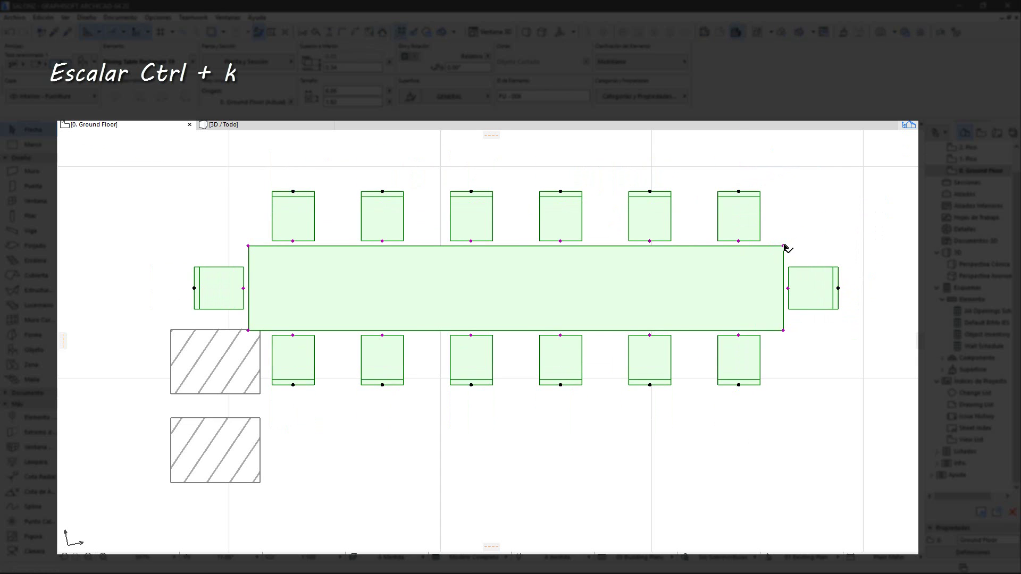
pyautogui.click(786, 248)
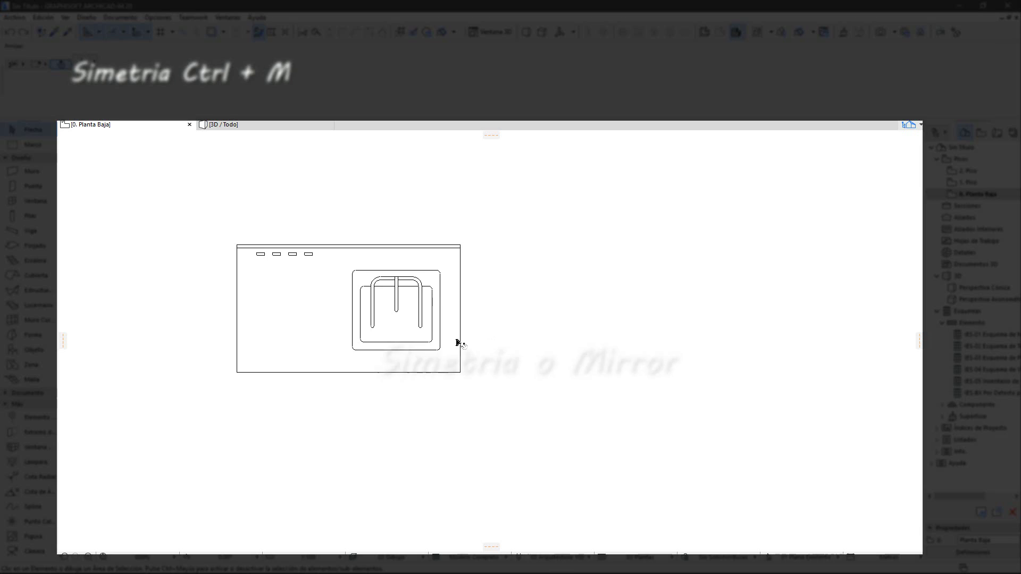
# - Mirror the sink unit about a vertical axis just beyond its right edge, without keeping the original, and deselect it
pyautogui.hotkey('ctrl', 'a')
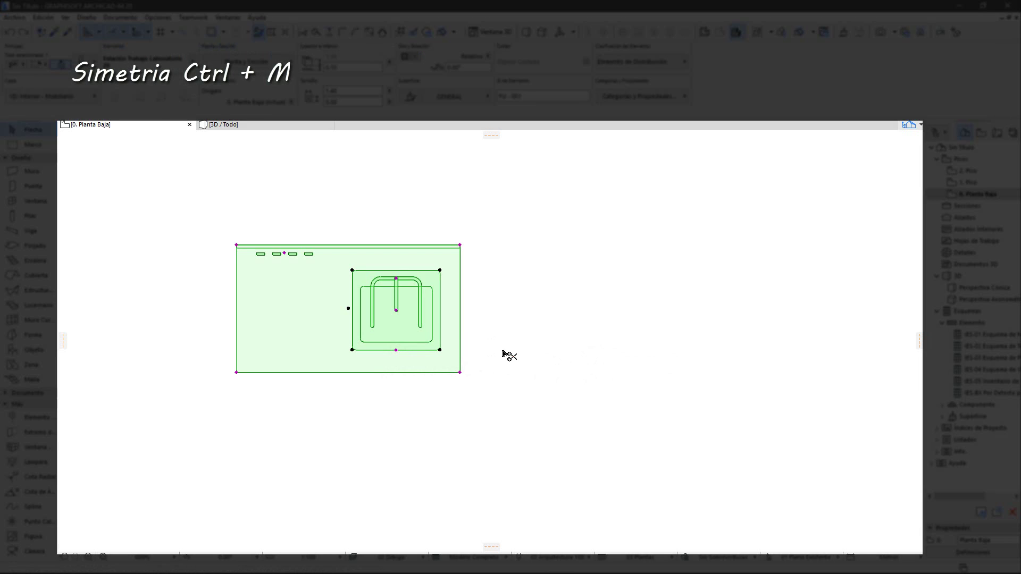
pyautogui.hotkey('ctrl', 'm')
pyautogui.click(478, 207)
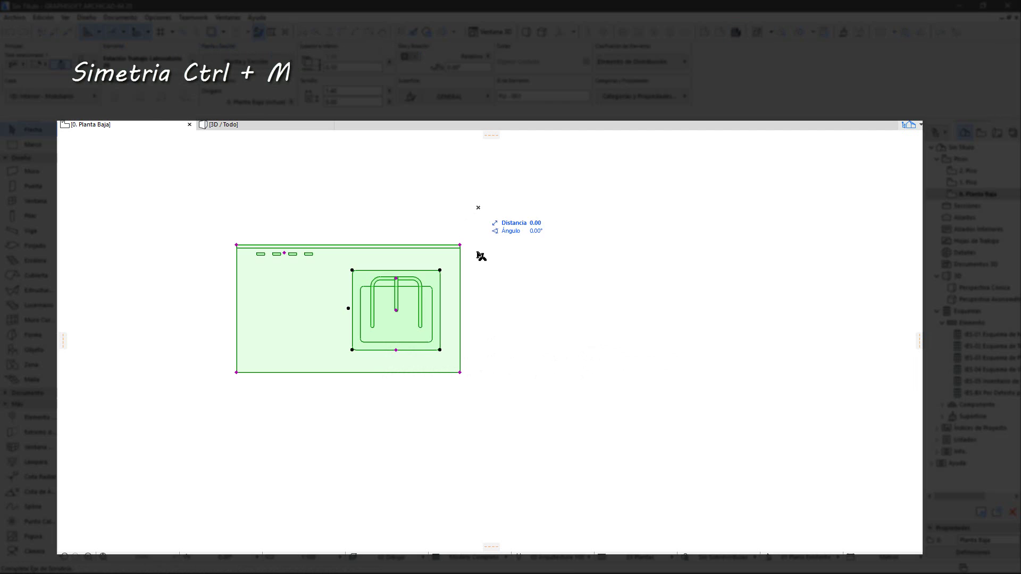
pyautogui.click(480, 464)
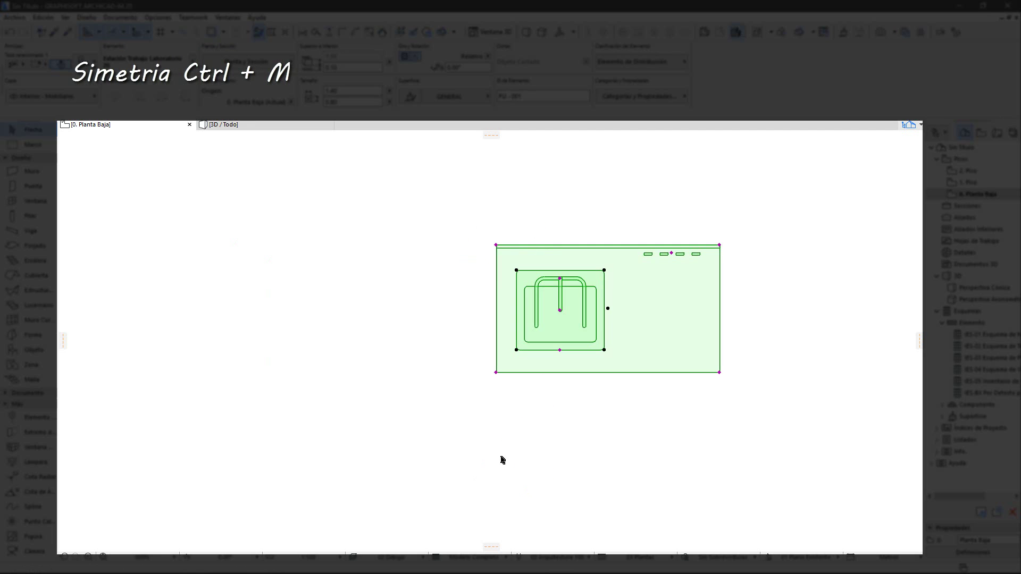
pyautogui.click(528, 448)
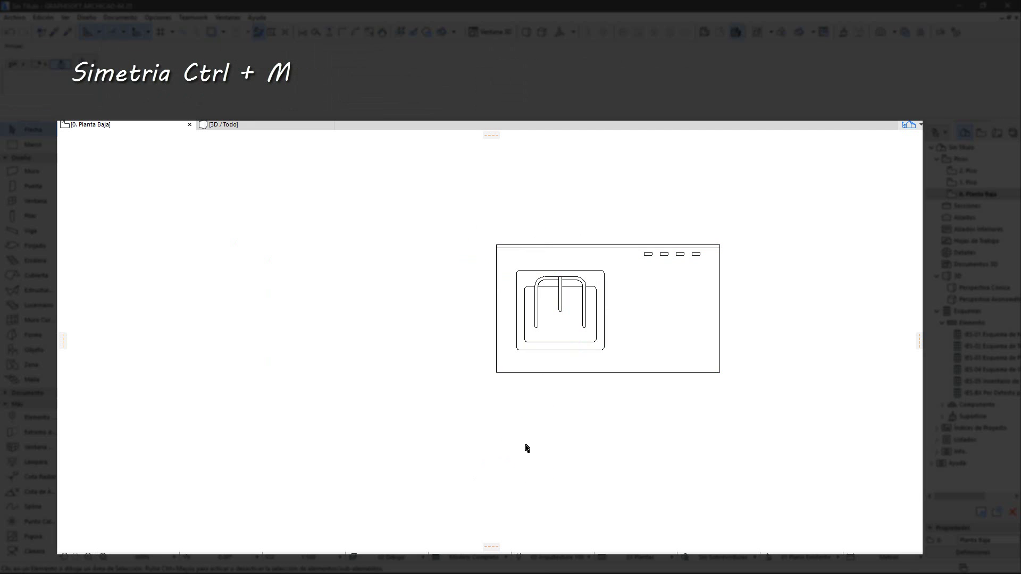
# - Mirror a copy of the sink unit back across a vertical axis just beyond its left edge, keeping the original
pyautogui.click(535, 355)
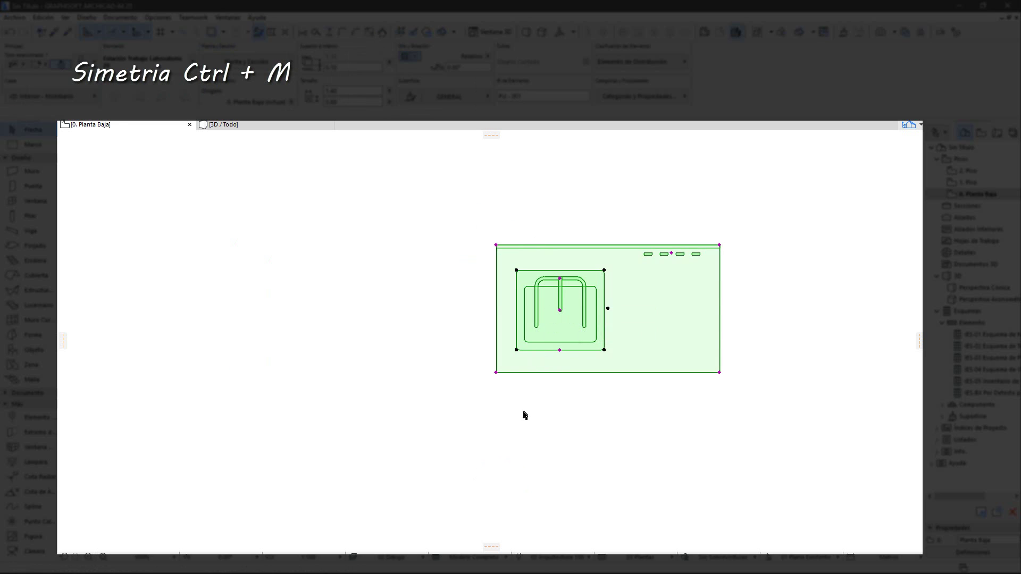
pyautogui.hotkey('ctrl', 'm')
pyautogui.press('ctrl')
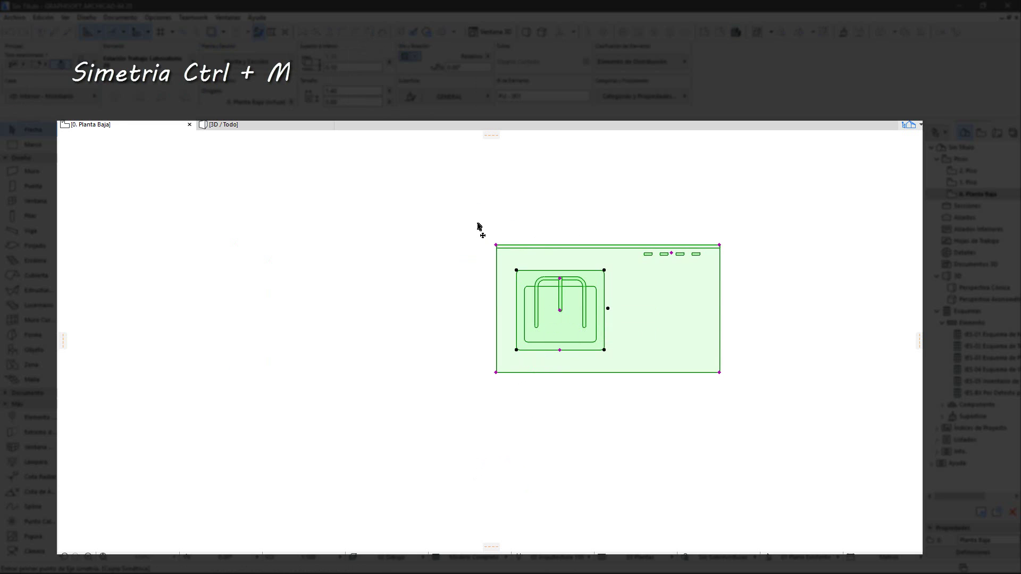
pyautogui.click(478, 222)
pyautogui.click(478, 471)
pyautogui.click(503, 413)
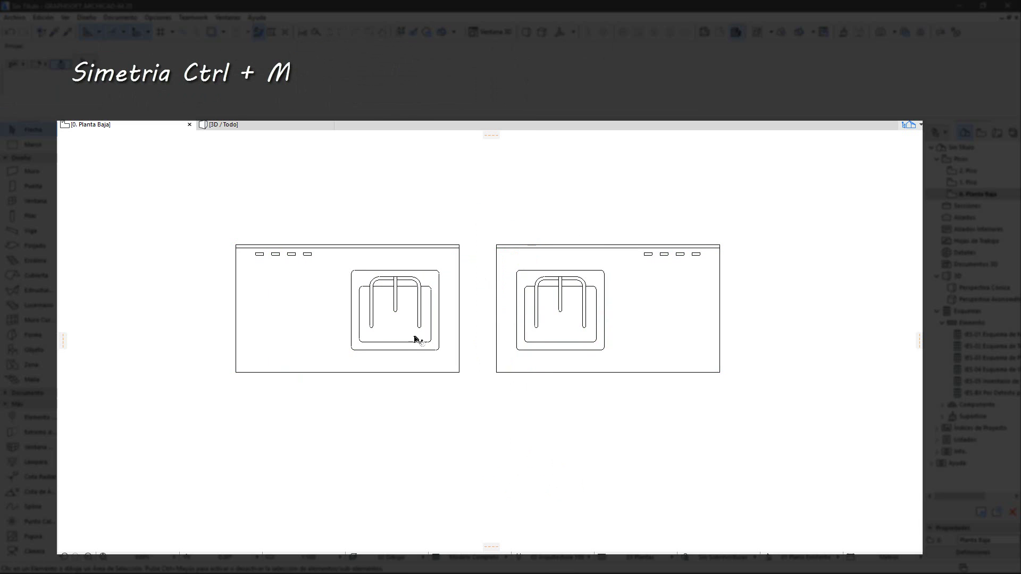
# - Select both sink units and mirror a copy of them about a horizontal axis just below their lower edges
pyautogui.click(388, 324)
pyautogui.keyDown('shift'); pyautogui.click(588, 346); pyautogui.keyUp('shift')
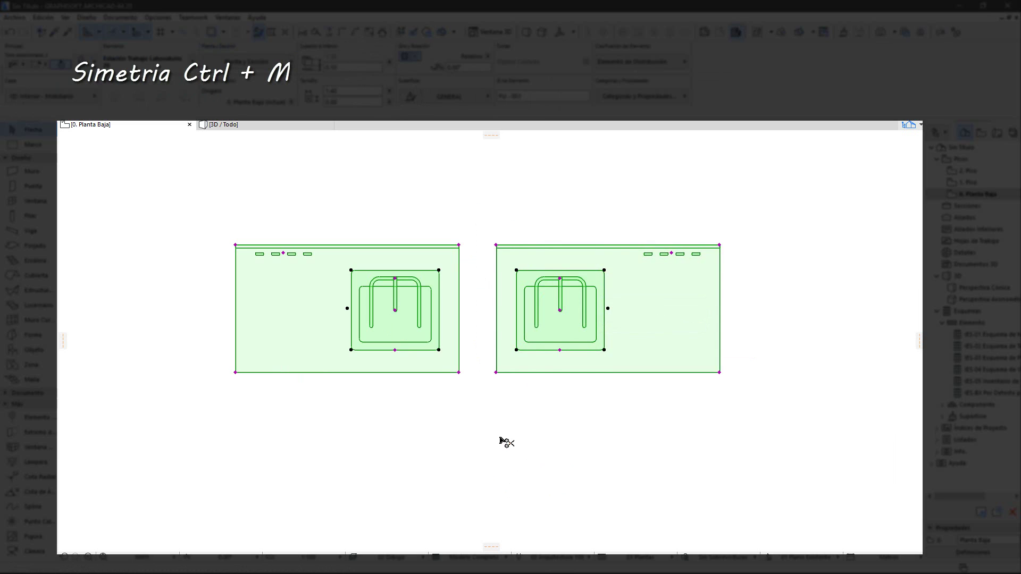
pyautogui.hotkey('ctrl', 'm')
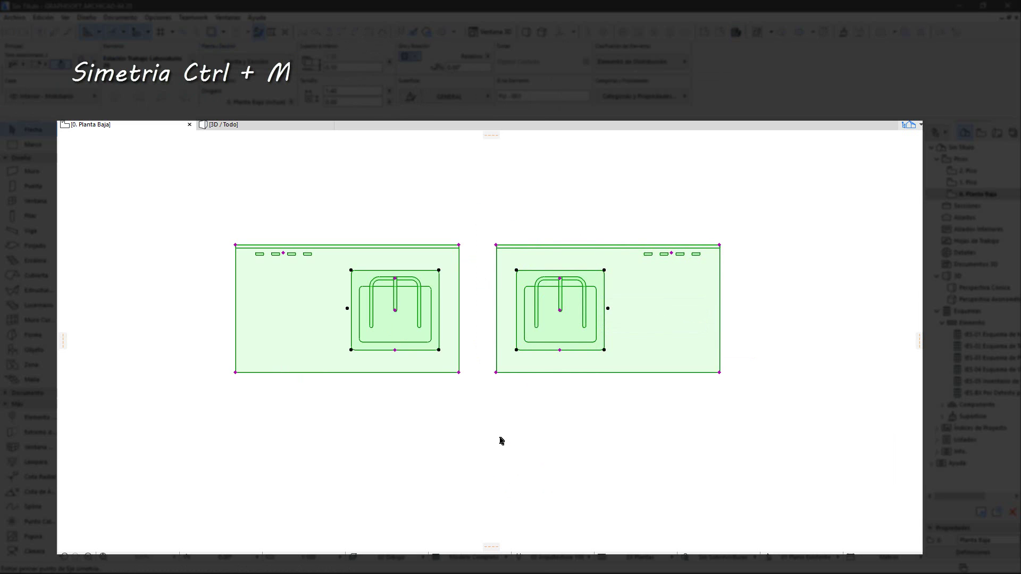
pyautogui.click(216, 383)
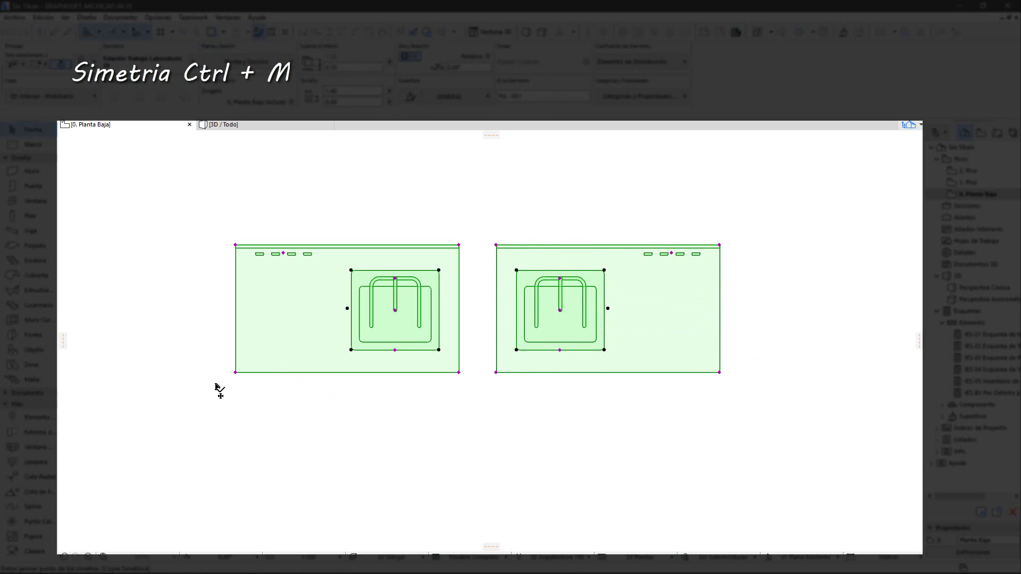
pyautogui.click(804, 384)
pyautogui.press('Escape')
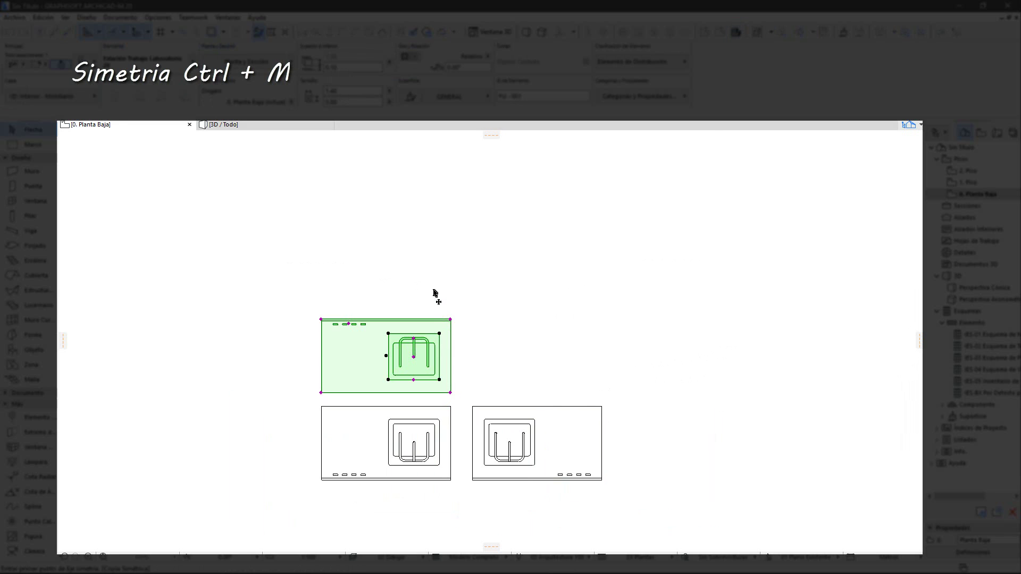
# - Mirror a copy of the upper sink unit about a 45° diagonal axis starting above its right side
pyautogui.click(433, 288)
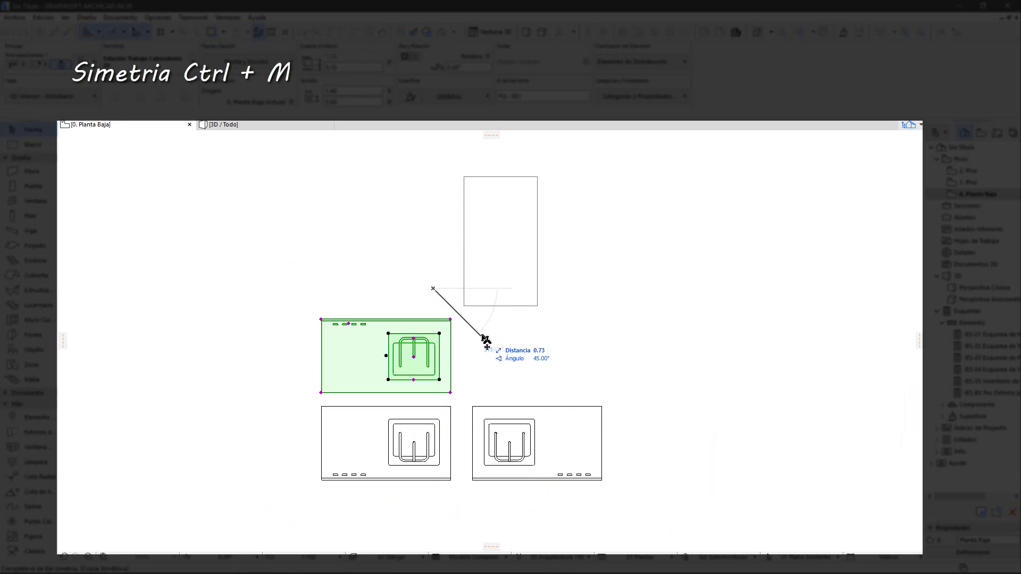
pyautogui.click(535, 392)
pyautogui.click(538, 388)
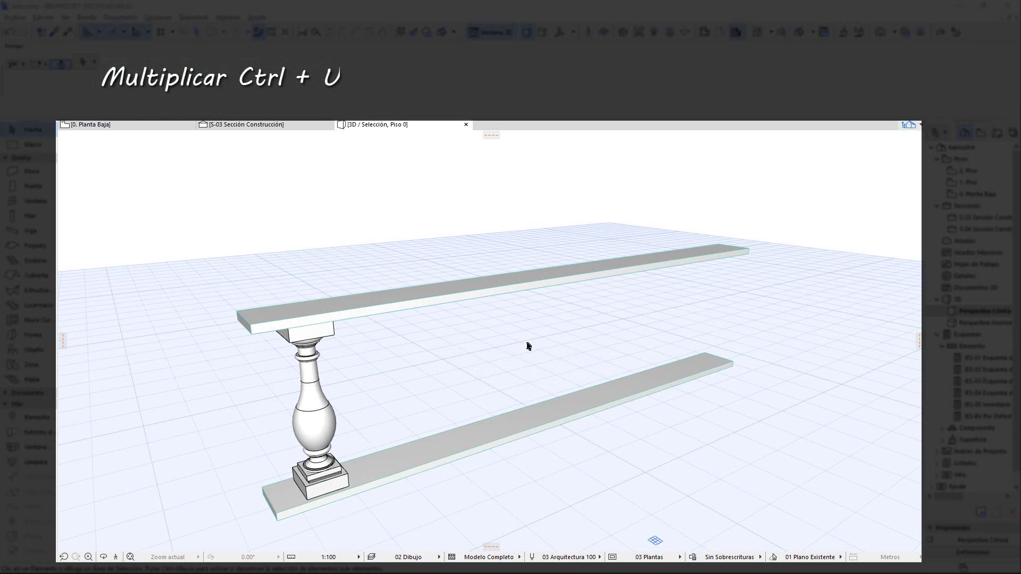
# - Select the baluster in the floor plan and open the Multiply settings for it
pyautogui.keyDown('shift'); pyautogui.moveTo(524, 336); pyautogui.dragTo(461, 327, button='middle'); pyautogui.keyUp('shift')
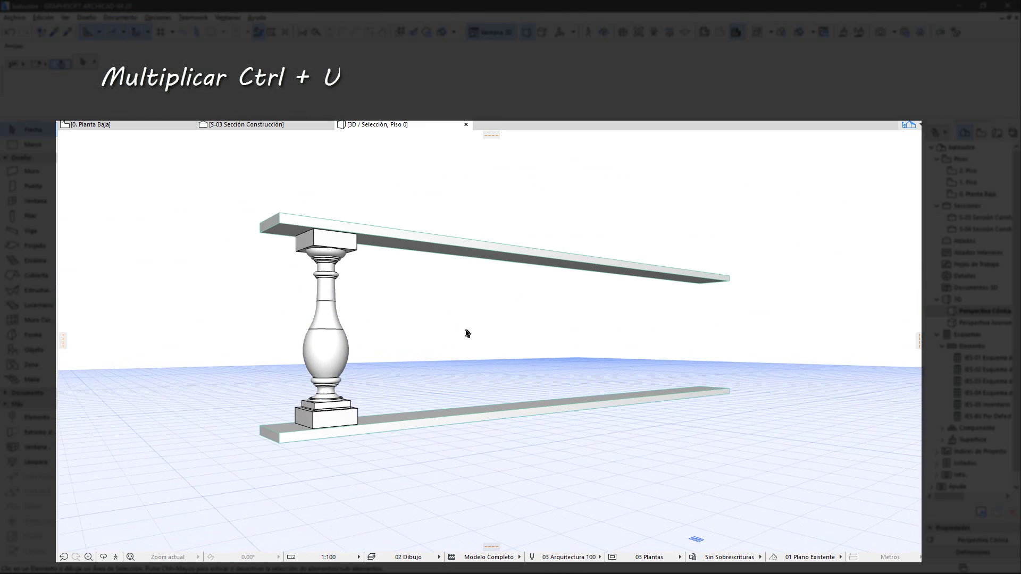
pyautogui.press('F2')
pyautogui.click(440, 447)
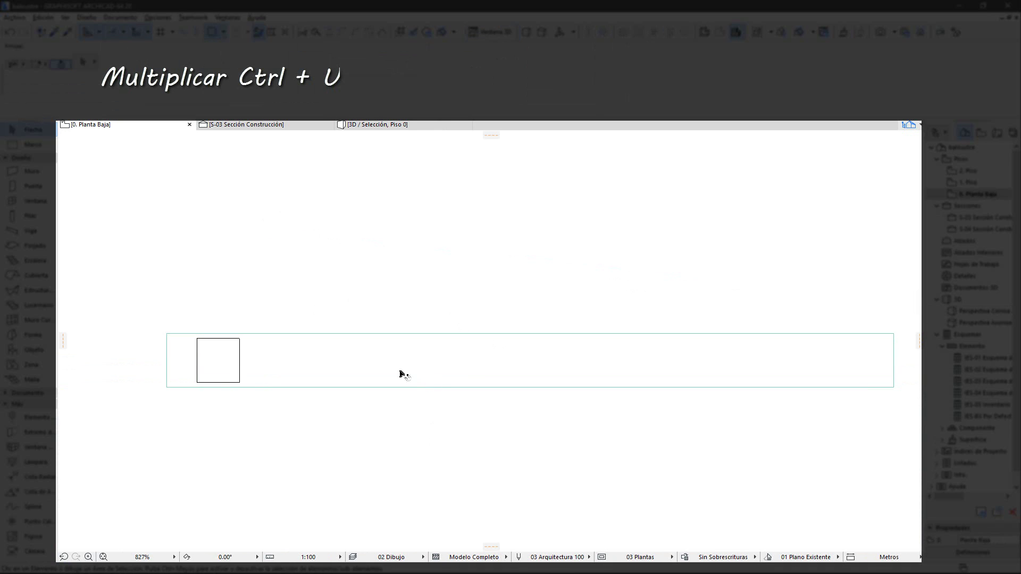
pyautogui.click(241, 343)
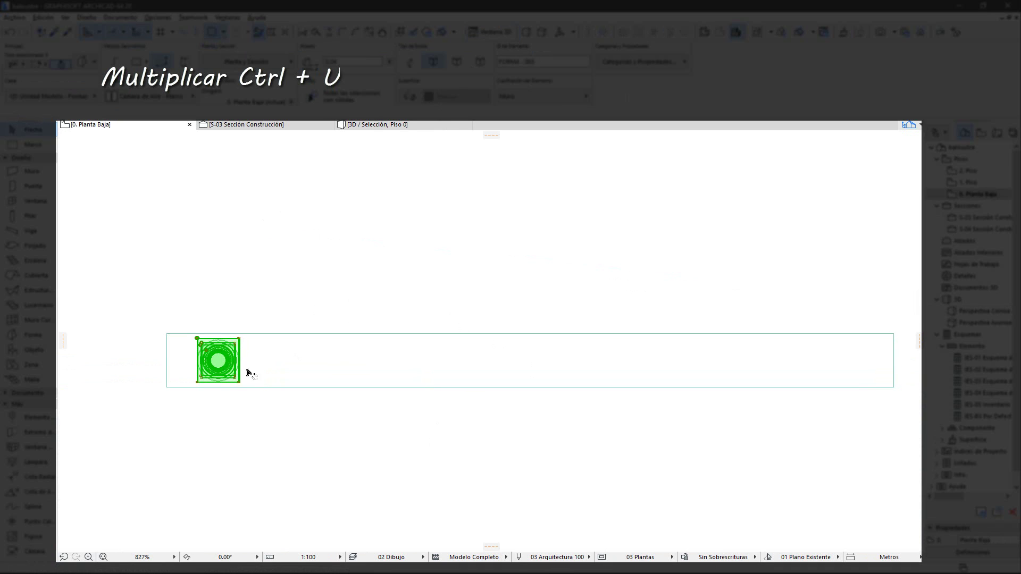
pyautogui.hotkey('ctrl', 'u')
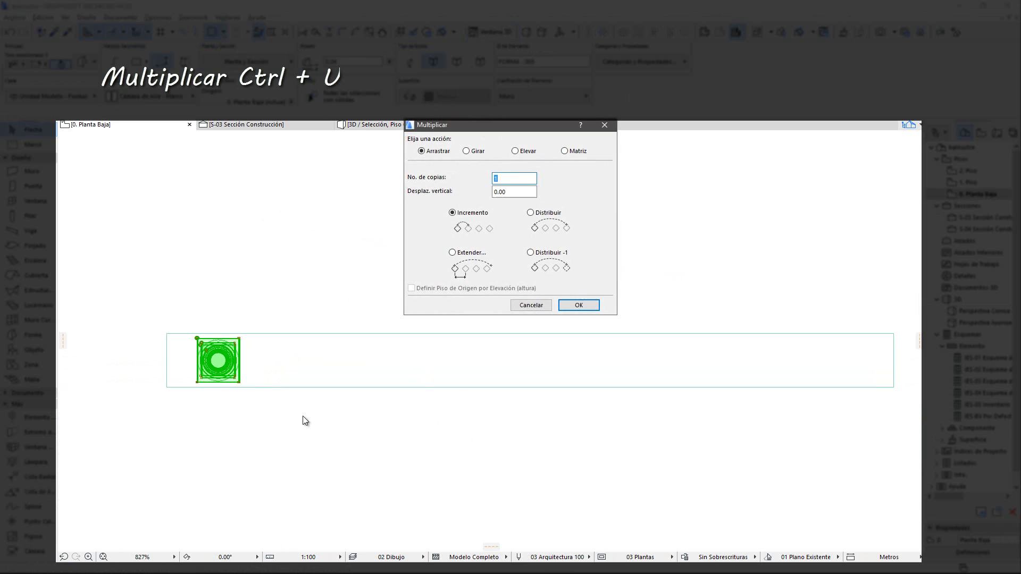
# - Look through the Distribuir, Extender and Distribuir -1 methods and the Girar, Elevar and Matriz actions of Multiply
pyautogui.moveTo(467, 132); pyautogui.dragTo(470, 144)
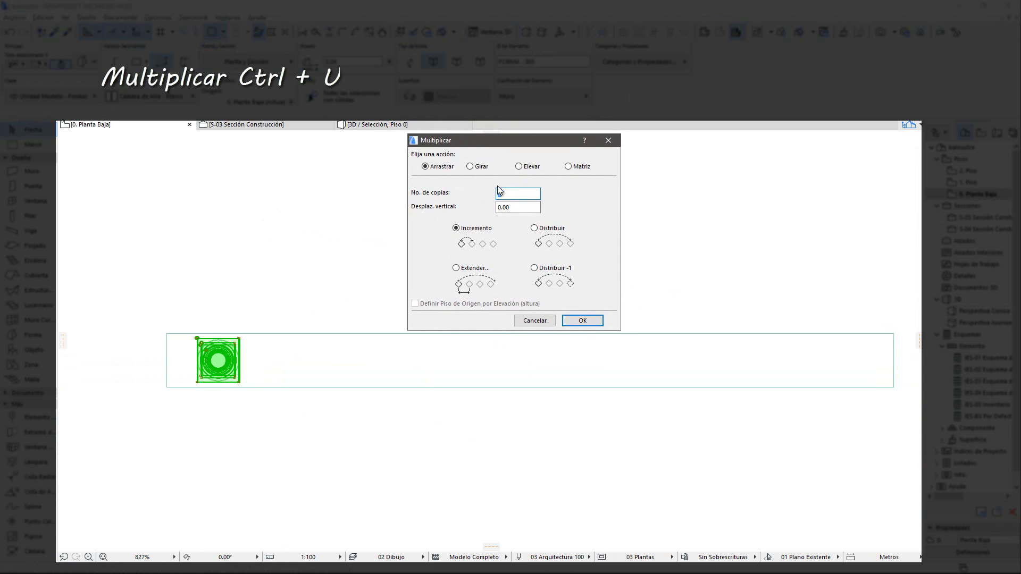
pyautogui.click(547, 232)
pyautogui.click(479, 268)
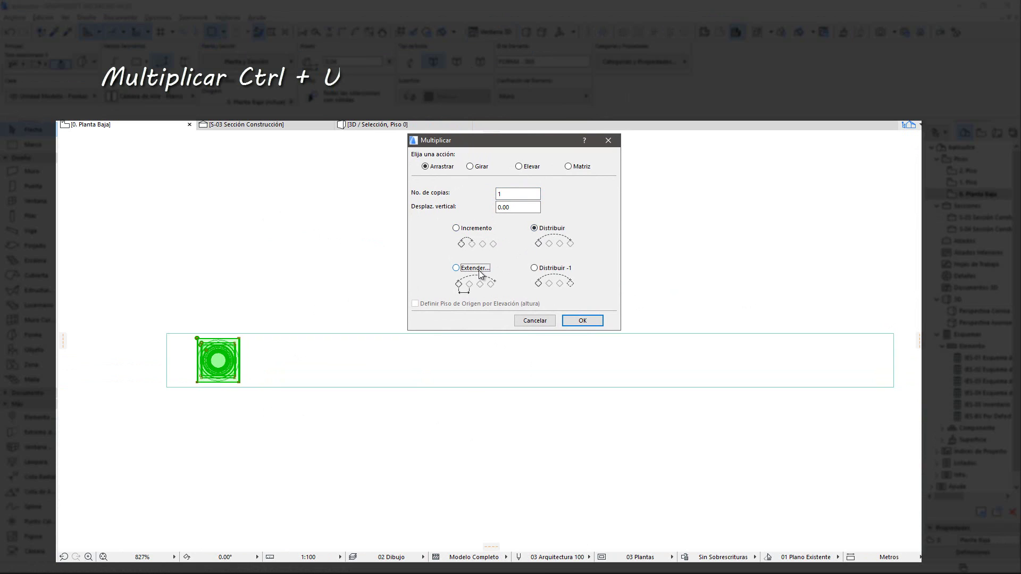
pyautogui.click(559, 270)
pyautogui.click(480, 167)
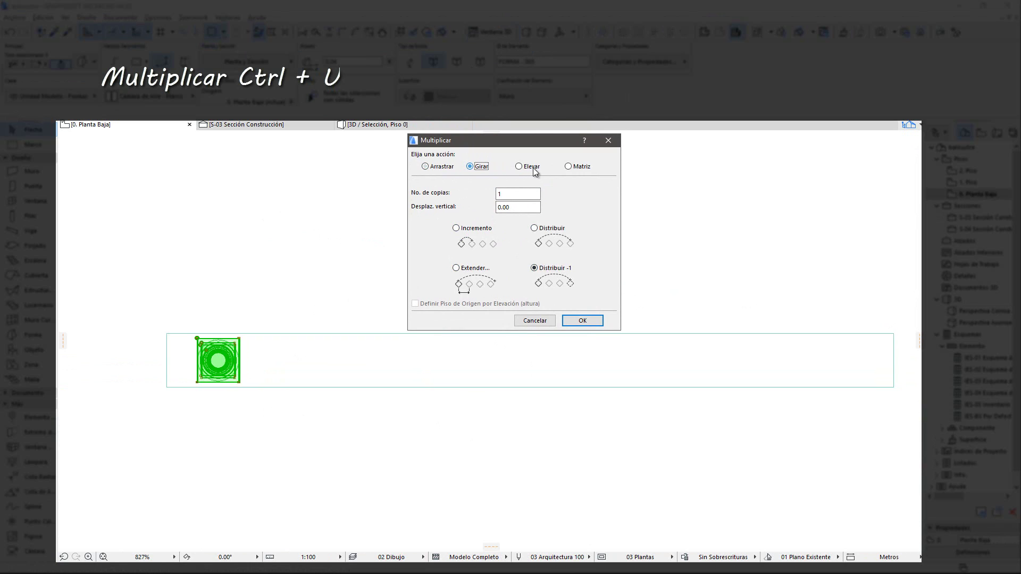
pyautogui.click(575, 168)
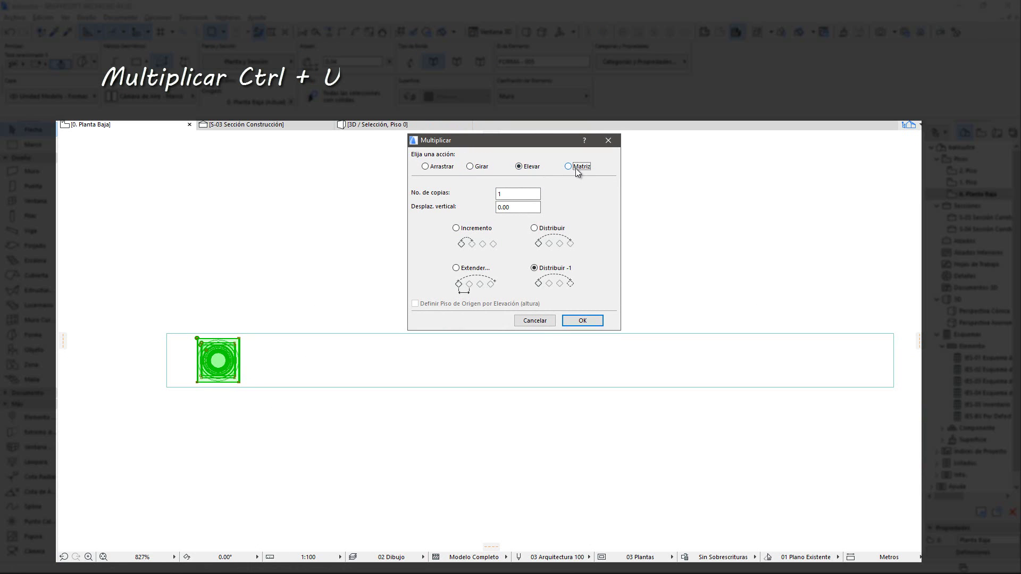
# - Multiply the baluster along the rail with the Arrastrar action, using Incremento, 5 copies and a spacing of about 0.55
pyautogui.click(444, 168)
pyautogui.click(480, 168)
pyautogui.click(455, 229)
pyautogui.doubleClick(505, 195)
pyautogui.write('5')
pyautogui.press('Return')
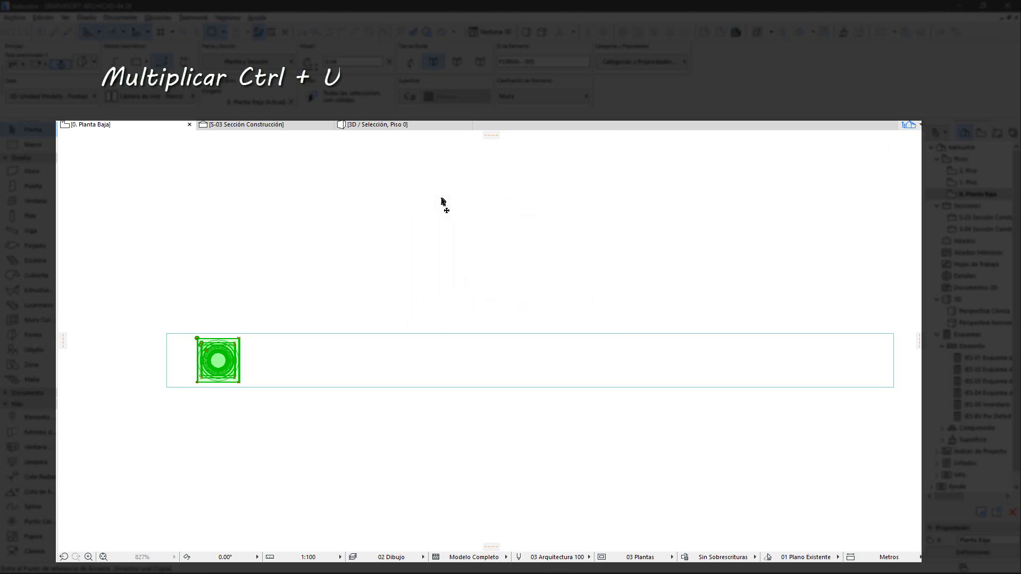
pyautogui.click(238, 340)
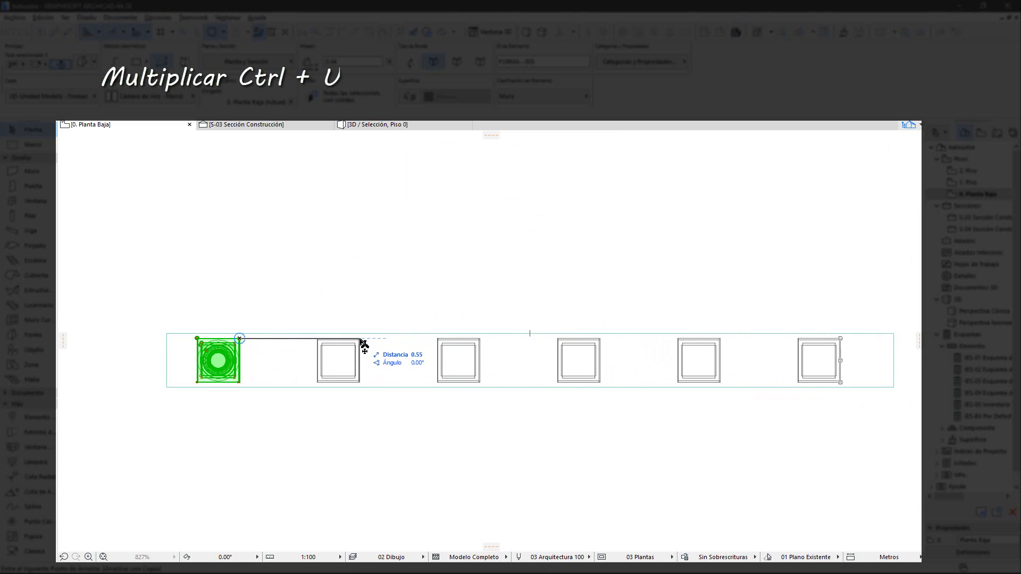
pyautogui.click(360, 342)
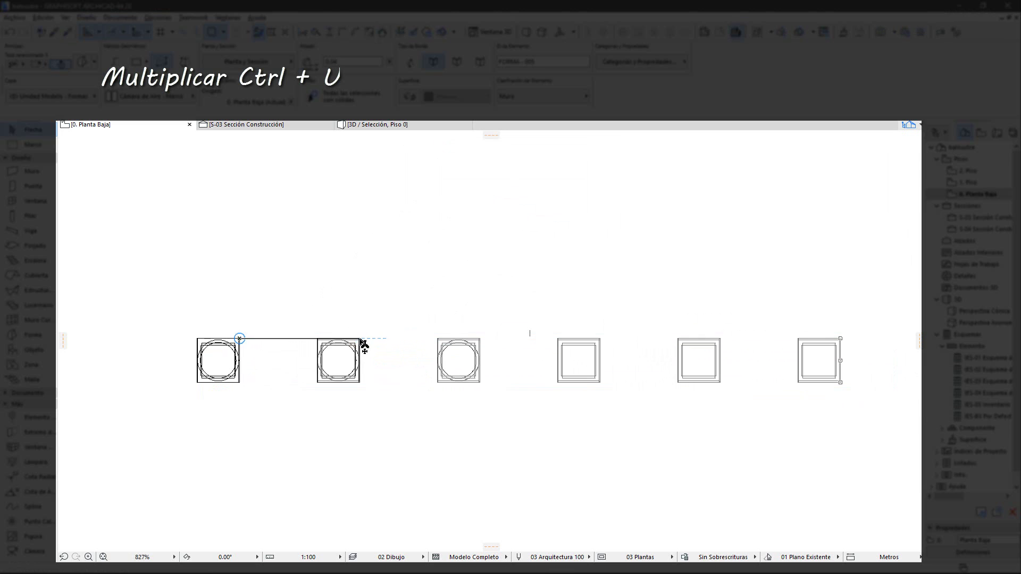
# - Select the rails with all six balusters and show the selection in 3D
pyautogui.click(134, 303)
pyautogui.moveTo(119, 298); pyautogui.dragTo(911, 404)
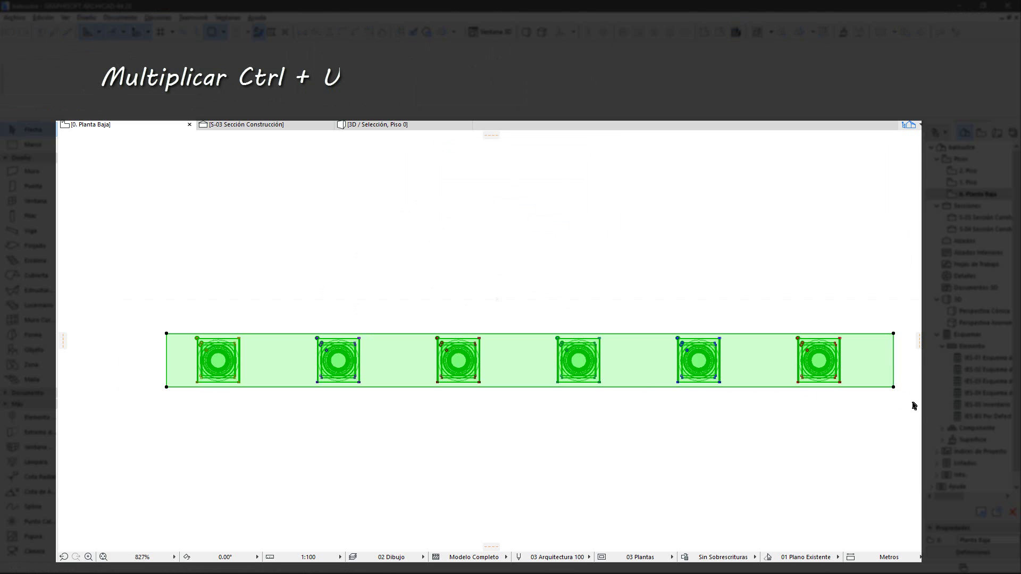
pyautogui.rightClick(845, 367)
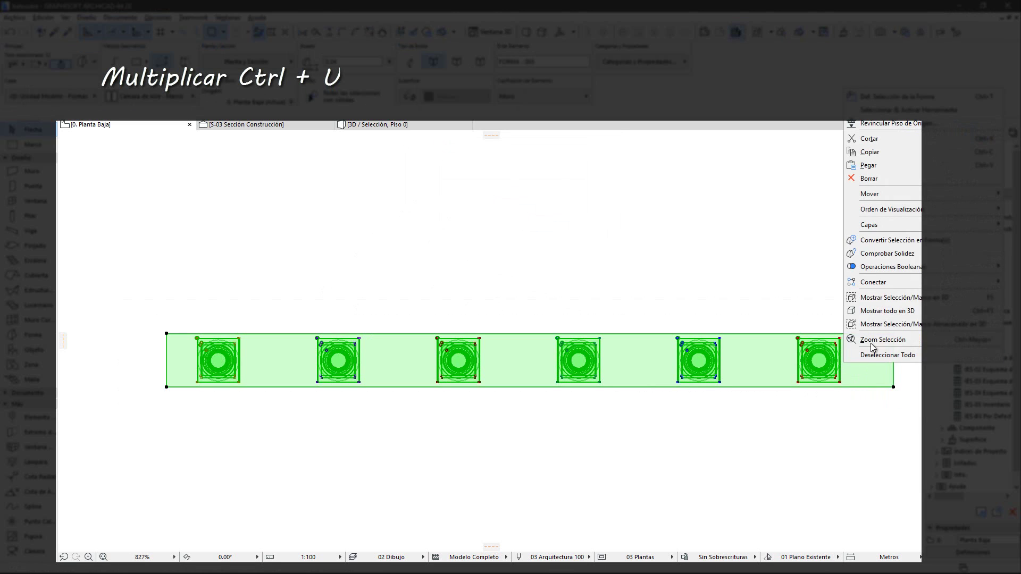
pyautogui.click(891, 303)
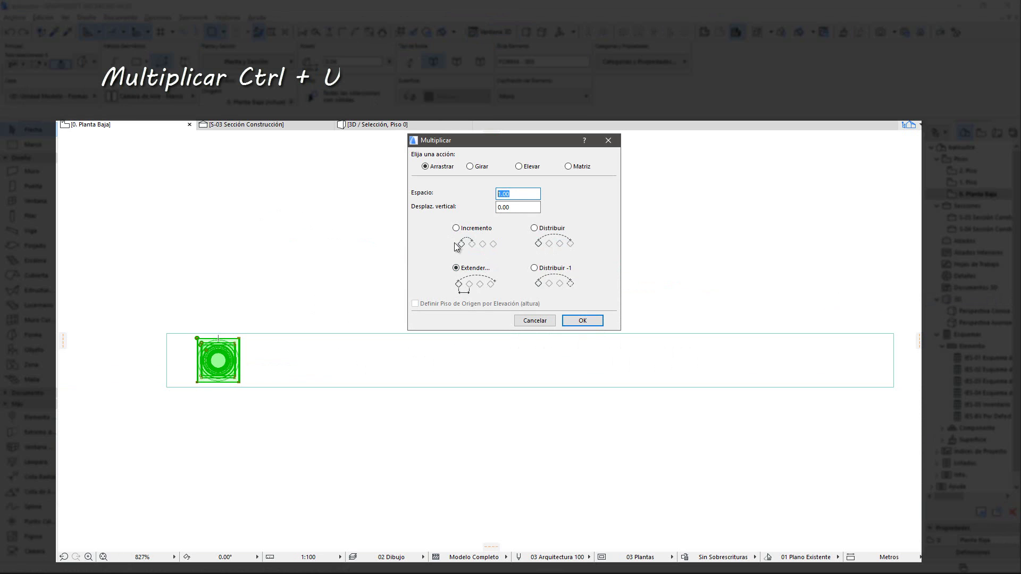
# - Multiply the single baluster with Extender at a spacing of 0.36, from its upper-right corner to the rail's right end
pyautogui.click(583, 321)
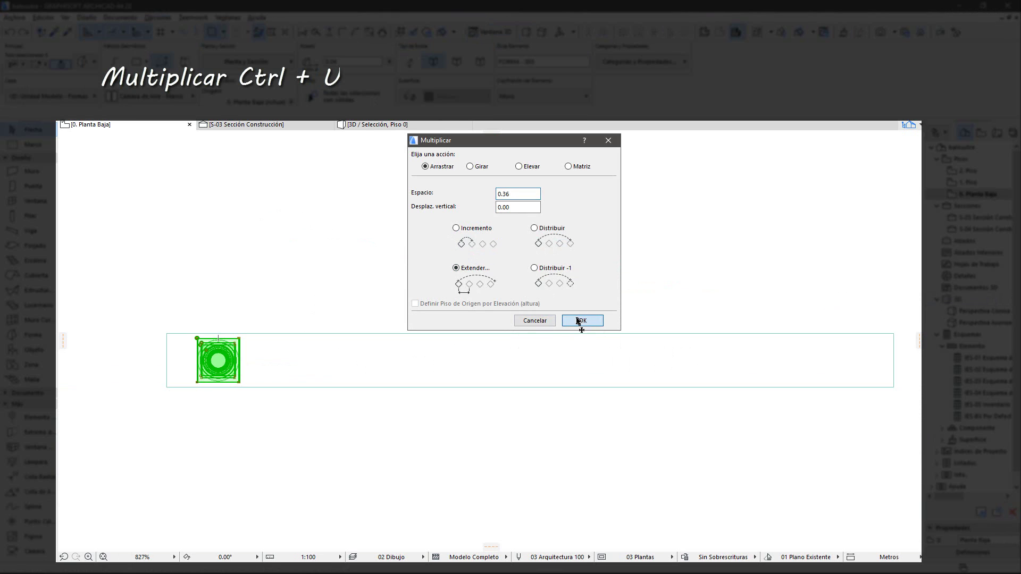
pyautogui.click(239, 338)
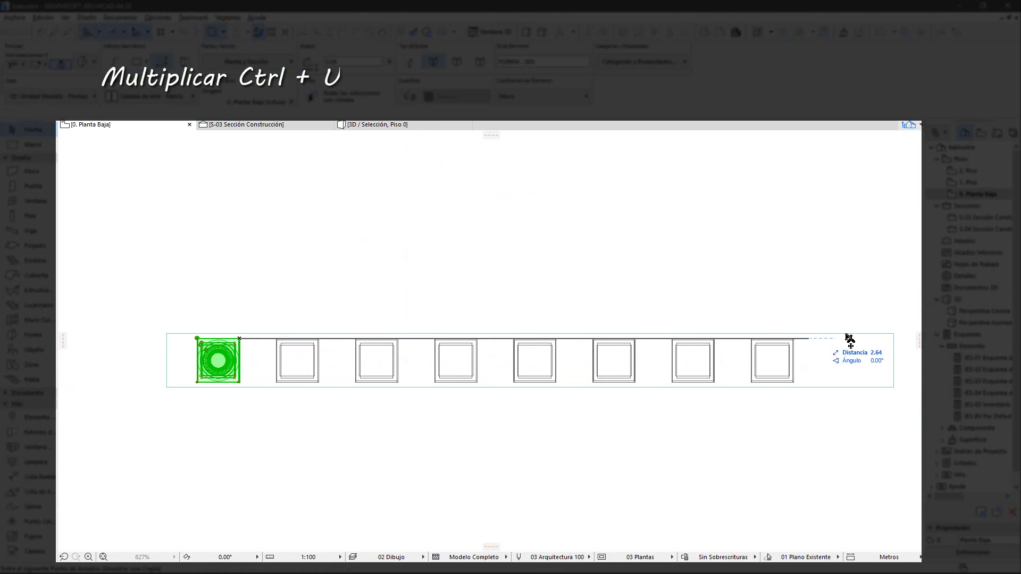
pyautogui.click(891, 340)
pyautogui.click(901, 318)
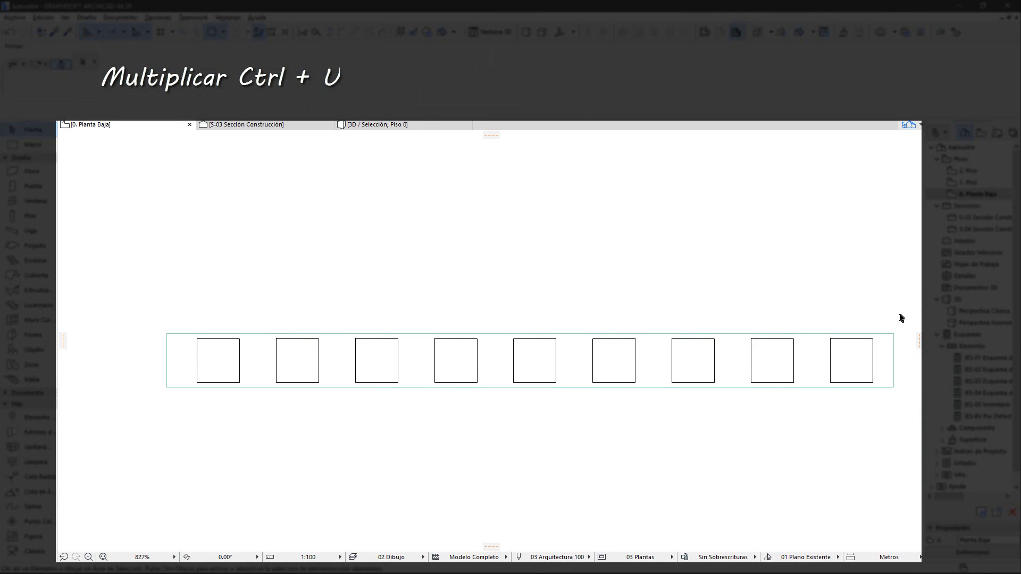
# - Select the rails with the more closely spaced balusters and show them in 3D
pyautogui.moveTo(902, 318); pyautogui.dragTo(151, 429)
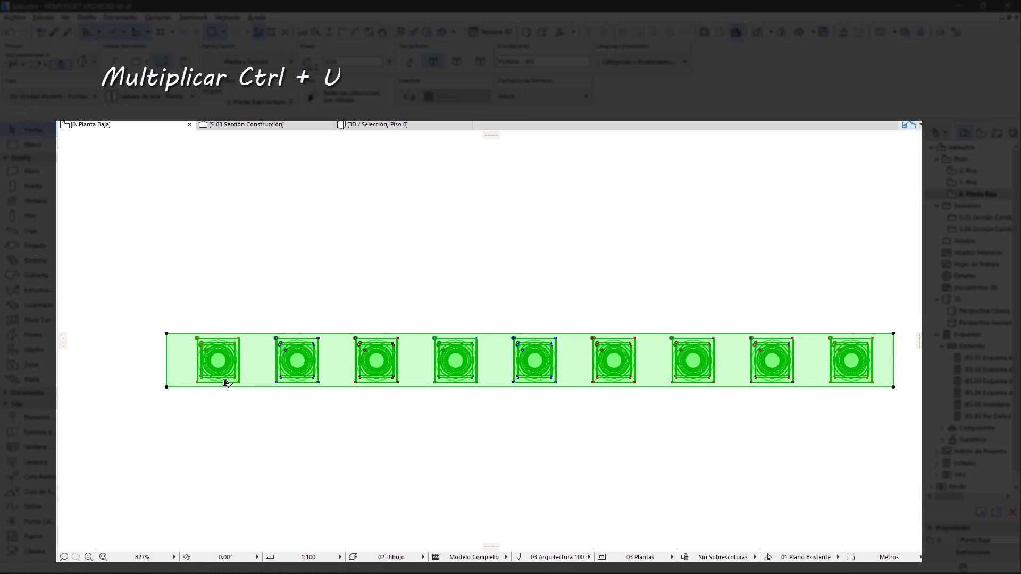
pyautogui.rightClick(225, 382)
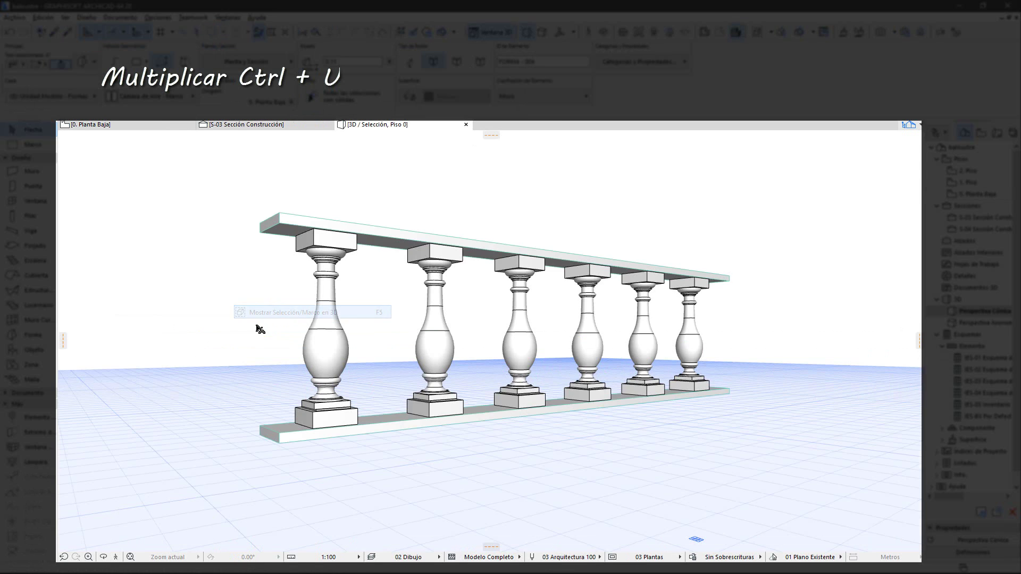
pyautogui.click(282, 316)
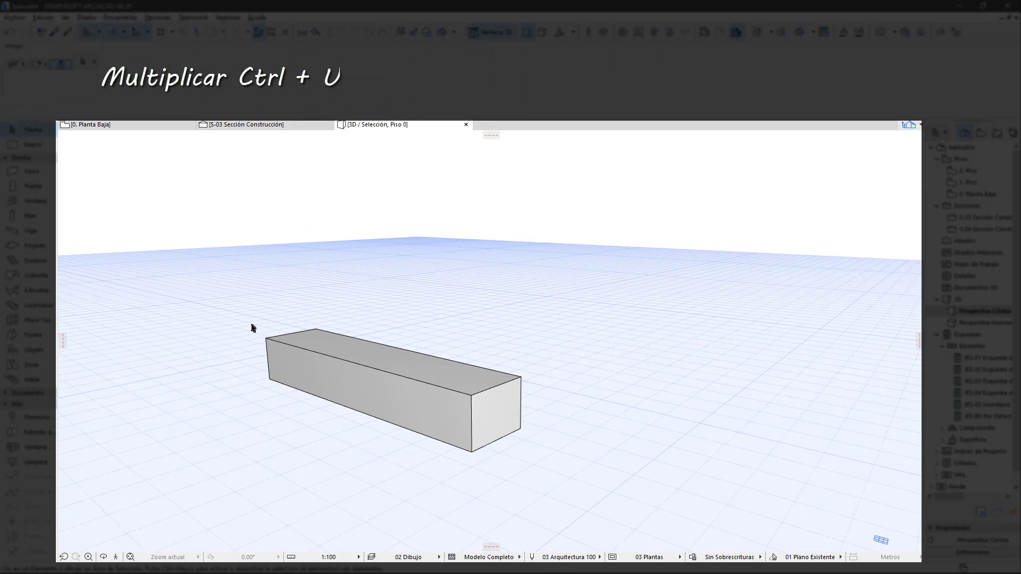
# - View the single slab in 3D, return to the floor plan and select the slab
pyautogui.moveTo(186, 246); pyautogui.dragTo(592, 472)
pyautogui.click(594, 472)
pyautogui.press('F2')
pyautogui.click(340, 369)
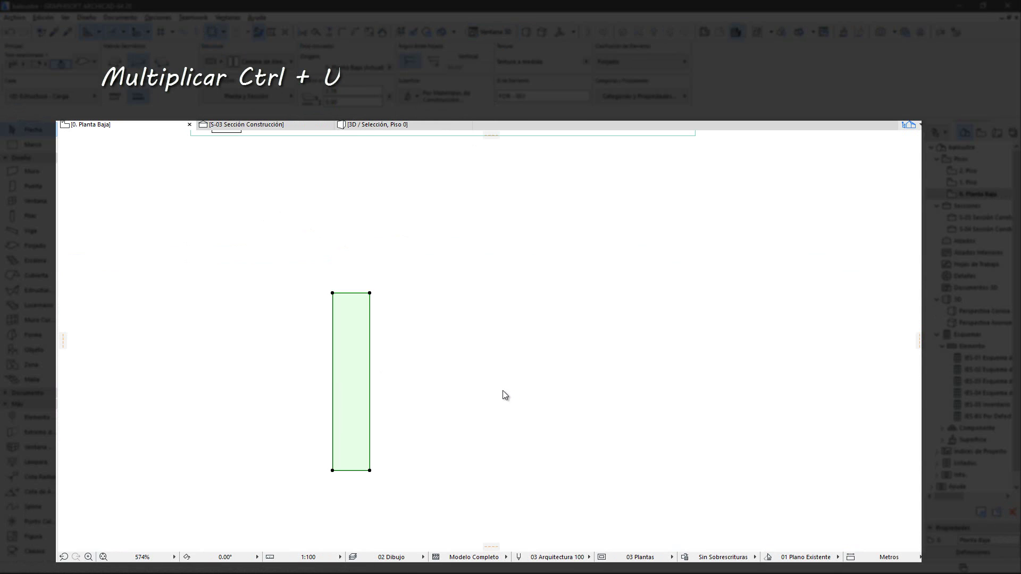
# - Multiply the slab with Arrastrar and Incremento, using 8 copies, a vertical displacement of 0.18 and a spacing of 0.24 from its upper-right corner
pyautogui.hotkey('ctrl', 'u')
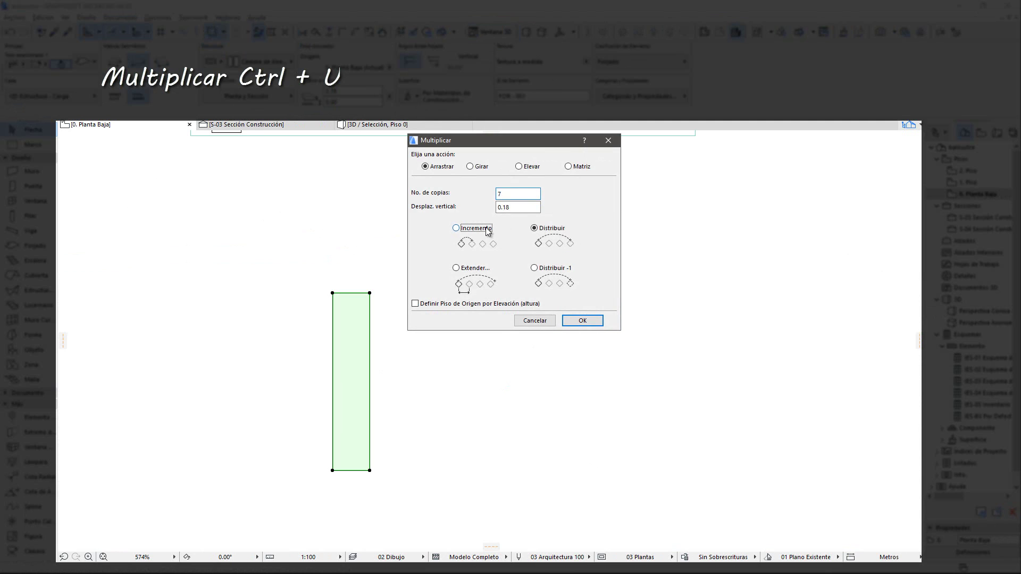
pyautogui.click(487, 230)
pyautogui.click(522, 195)
pyautogui.moveTo(522, 195); pyautogui.dragTo(350, 228)
pyautogui.write('8')
pyautogui.click(521, 207)
pyautogui.moveTo(519, 207); pyautogui.dragTo(253, 318)
pyautogui.click(531, 196)
pyautogui.click(583, 323)
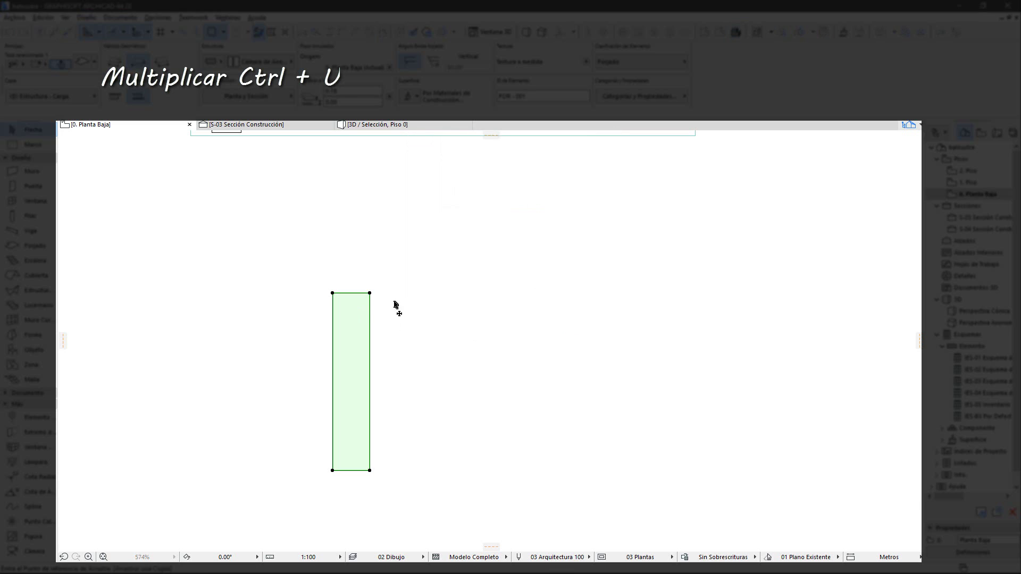
pyautogui.click(370, 293)
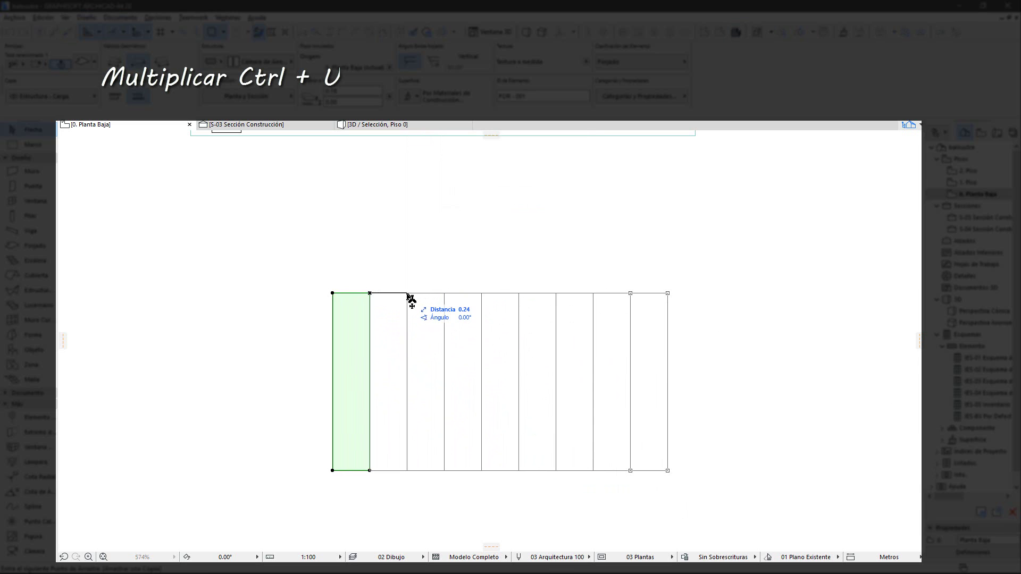
pyautogui.click(407, 293)
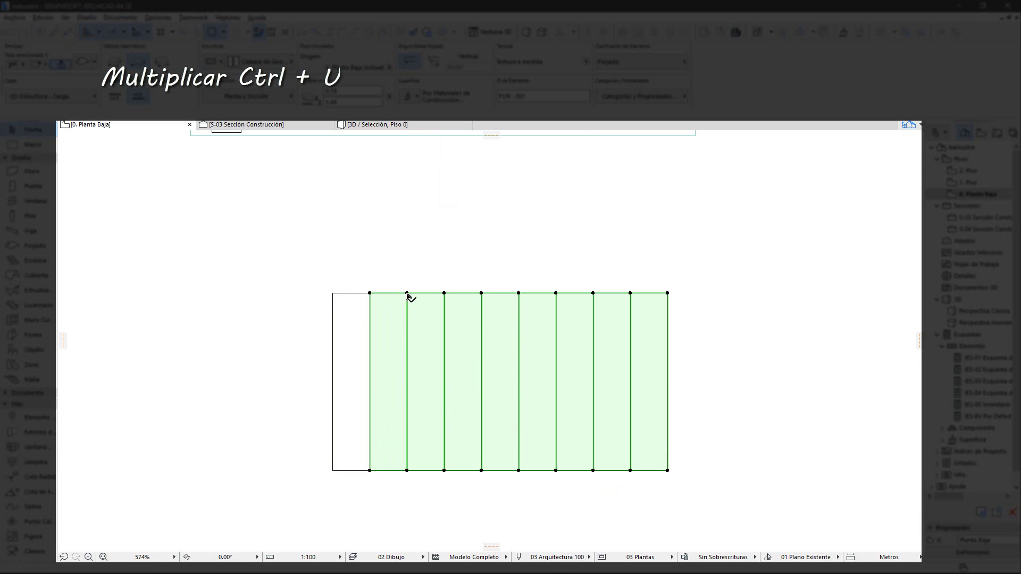
# - Show all the selected stair slabs in 3D and view them from another angle
pyautogui.rightClick(640, 421)
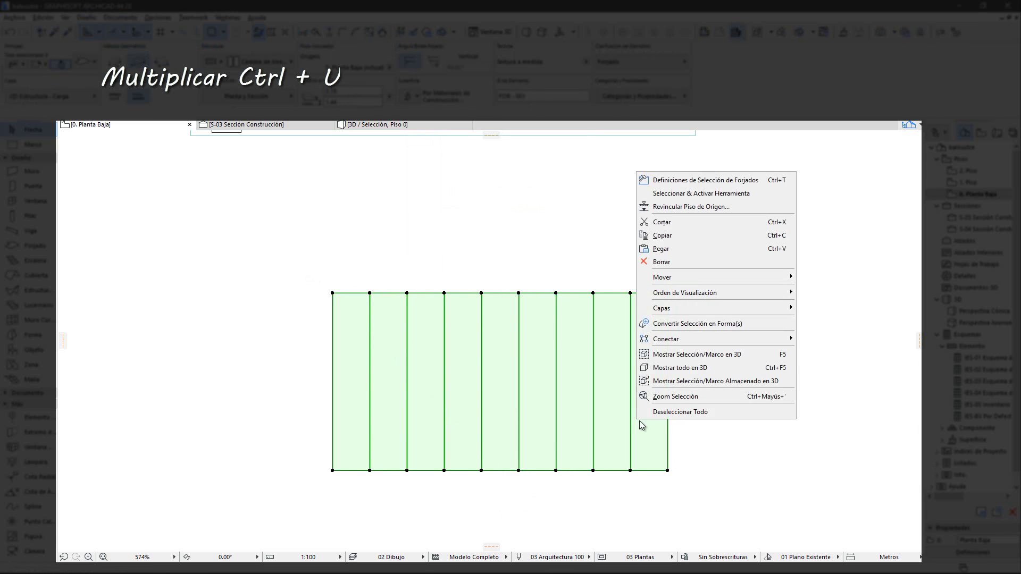
pyautogui.click(697, 354)
pyautogui.keyDown('shift'); pyautogui.moveTo(656, 378); pyautogui.dragTo(558, 451, button='middle'); pyautogui.keyUp('shift')
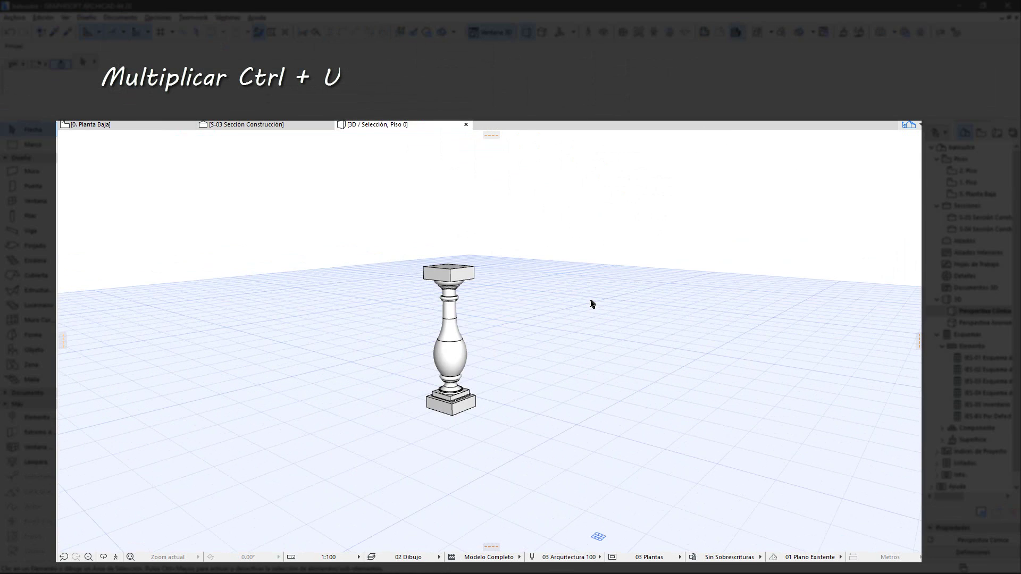
# - Multiply the baluster in plan with Girar and Incremento, using 8 copies, zero vertical displacement and a rotation centre about 1.15 away
pyautogui.press('F2')
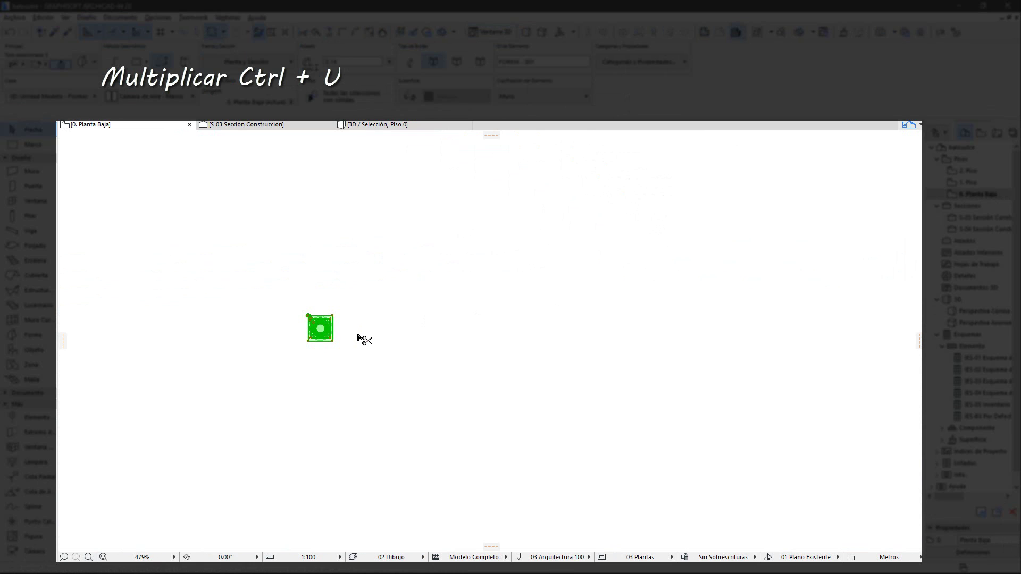
pyautogui.hotkey('ctrl', 'u')
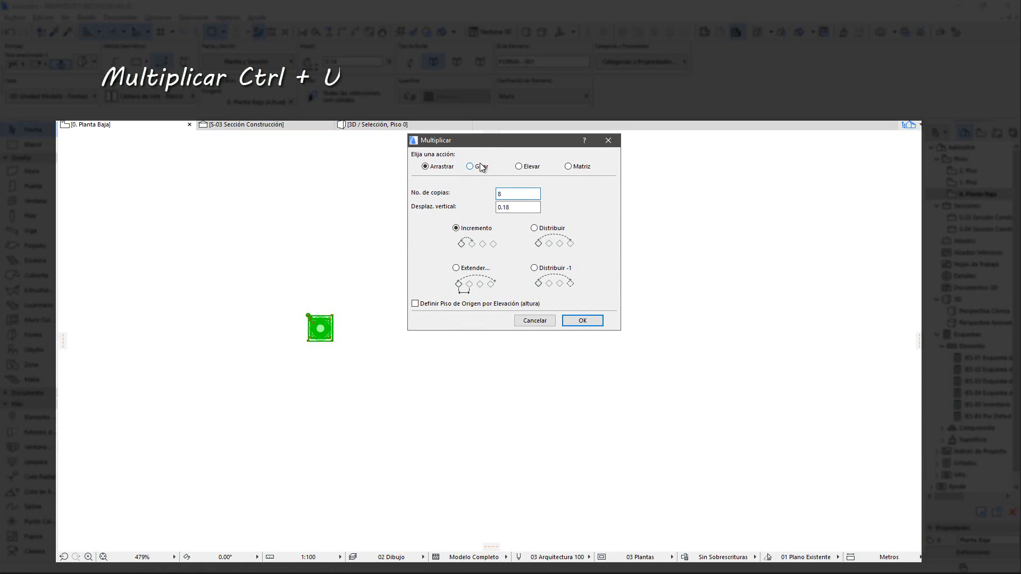
pyautogui.click(521, 195)
pyautogui.doubleClick(519, 208)
pyautogui.write('0')
pyautogui.click(534, 193)
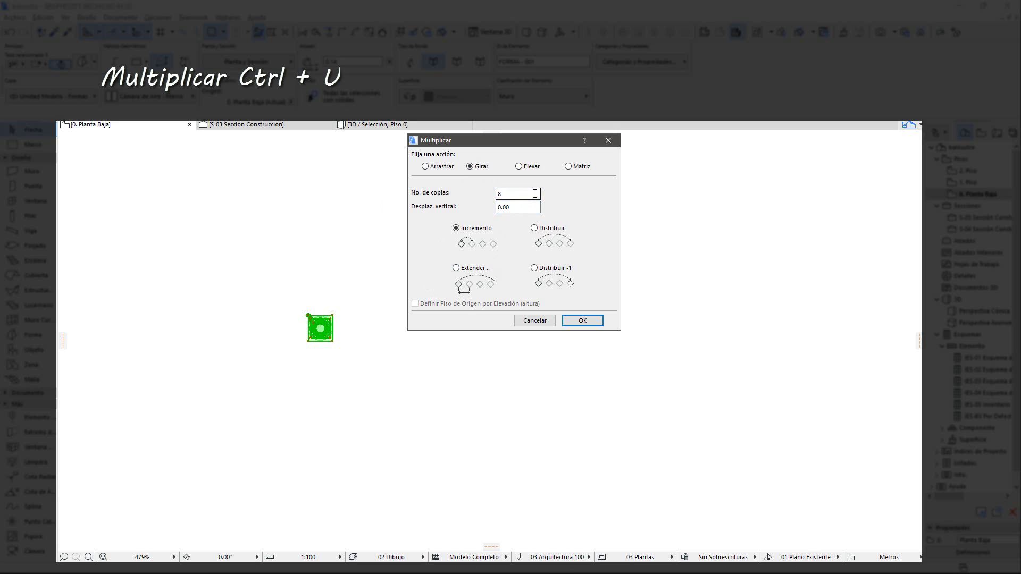
pyautogui.click(581, 321)
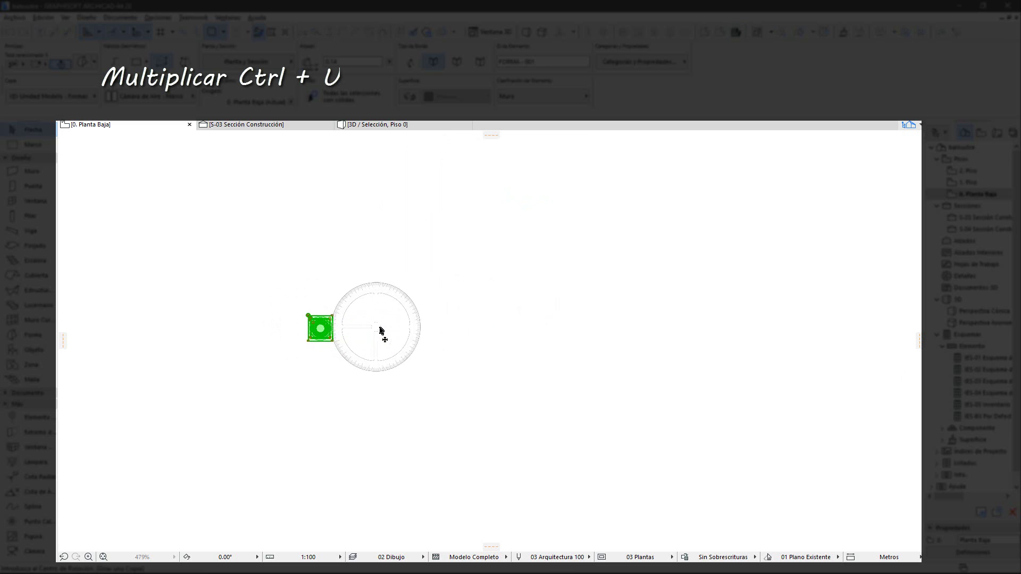
pyautogui.click(468, 330)
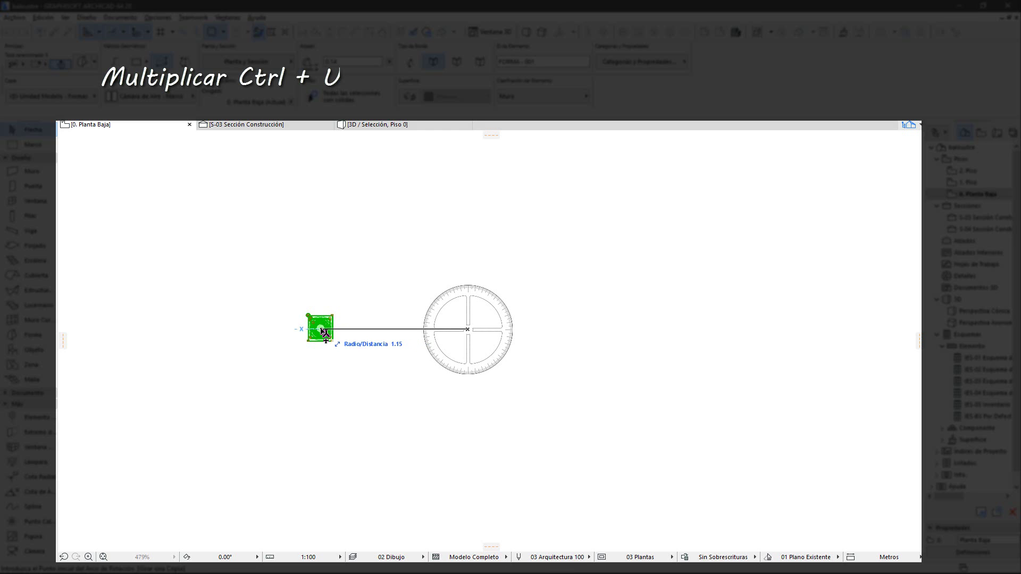
pyautogui.click(322, 330)
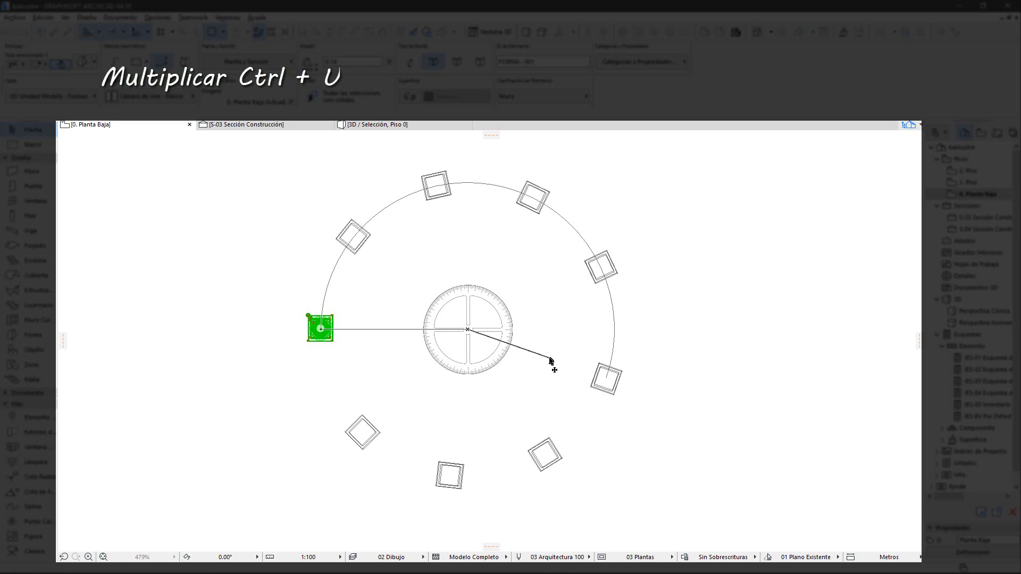
pyautogui.click(549, 357)
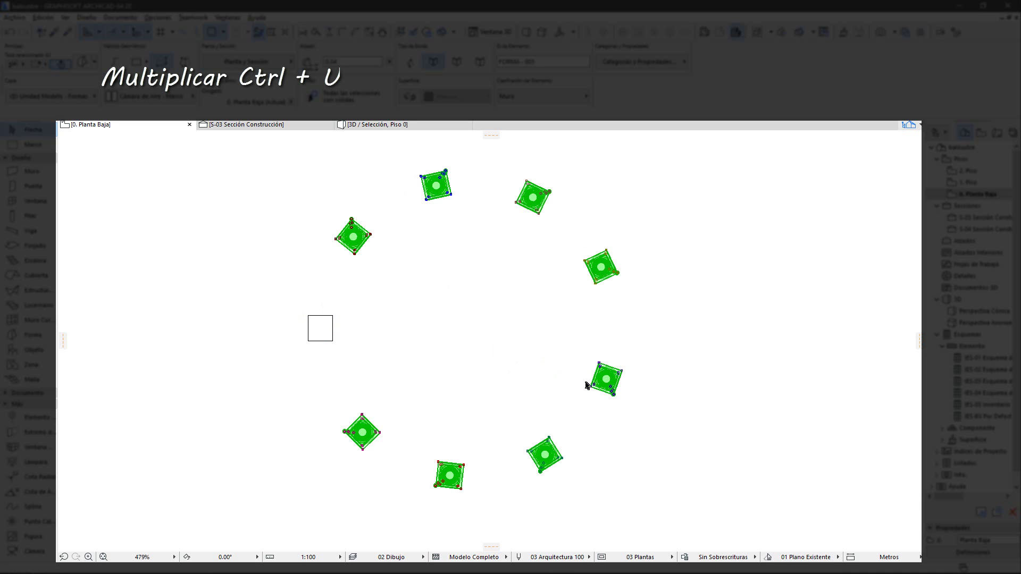
# - Show the ring of rotated balusters in 3D from above and return to the floor plan
pyautogui.press('F5')
pyautogui.keyDown('shift'); pyautogui.moveTo(559, 385); pyautogui.dragTo(337, 443, button='middle'); pyautogui.keyUp('shift')
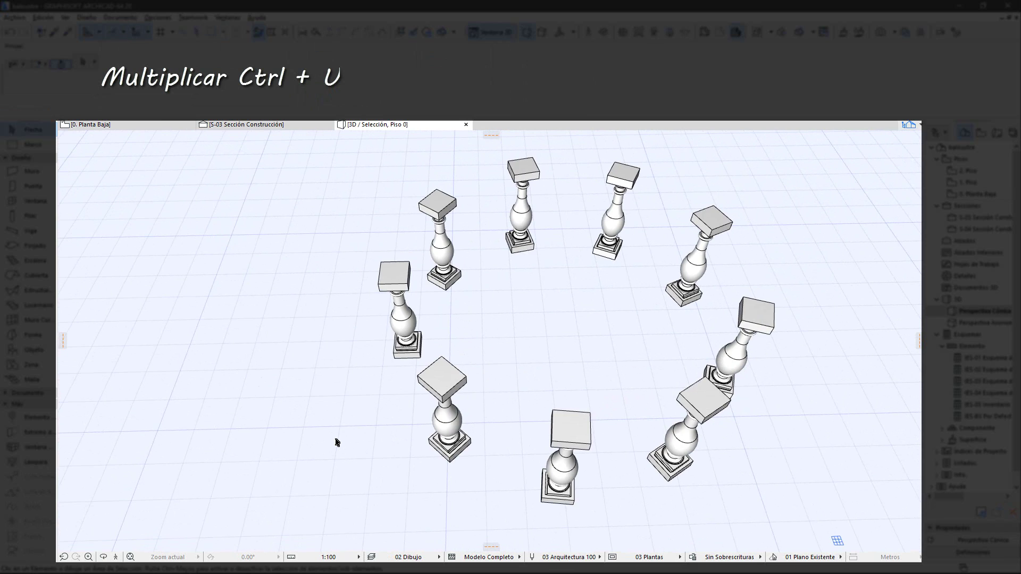
pyautogui.press('F2')
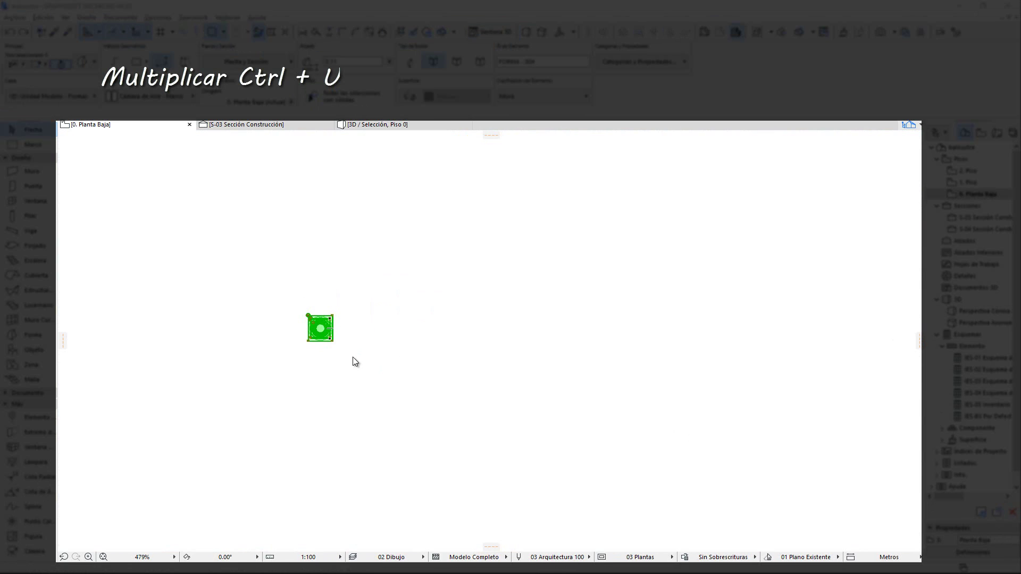
# - Multiply the baluster with Girar and Extender at 30° spacing and 0.00 vertical displacement around almost a full circle, and show the ring in 3D
pyautogui.hotkey('ctrl', 'u')
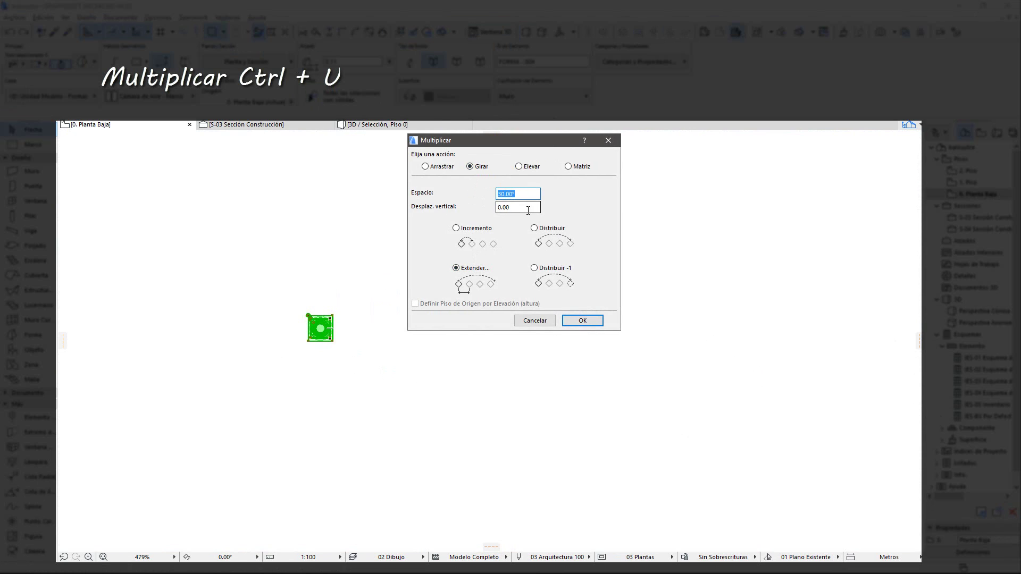
pyautogui.click(582, 320)
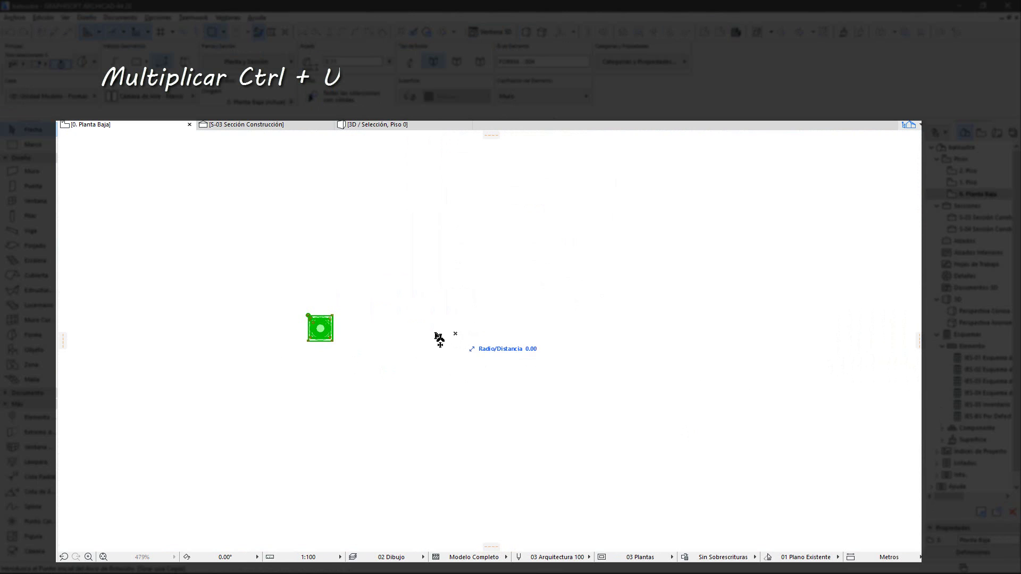
pyautogui.click(455, 333)
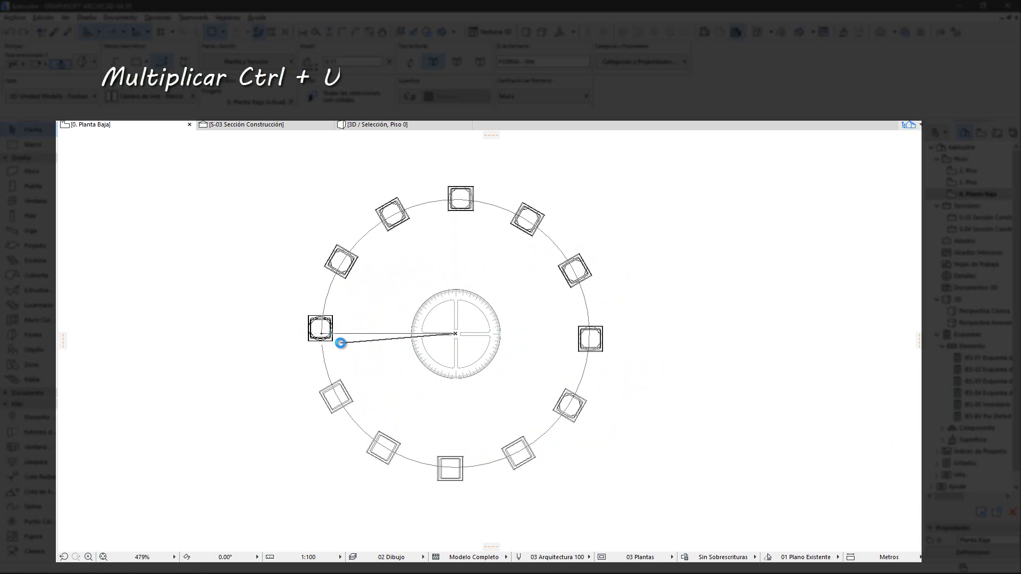
pyautogui.click(340, 343)
pyautogui.press('F5')
pyautogui.keyDown('shift'); pyautogui.moveTo(606, 317); pyautogui.dragTo(400, 301, button='middle'); pyautogui.keyUp('shift')
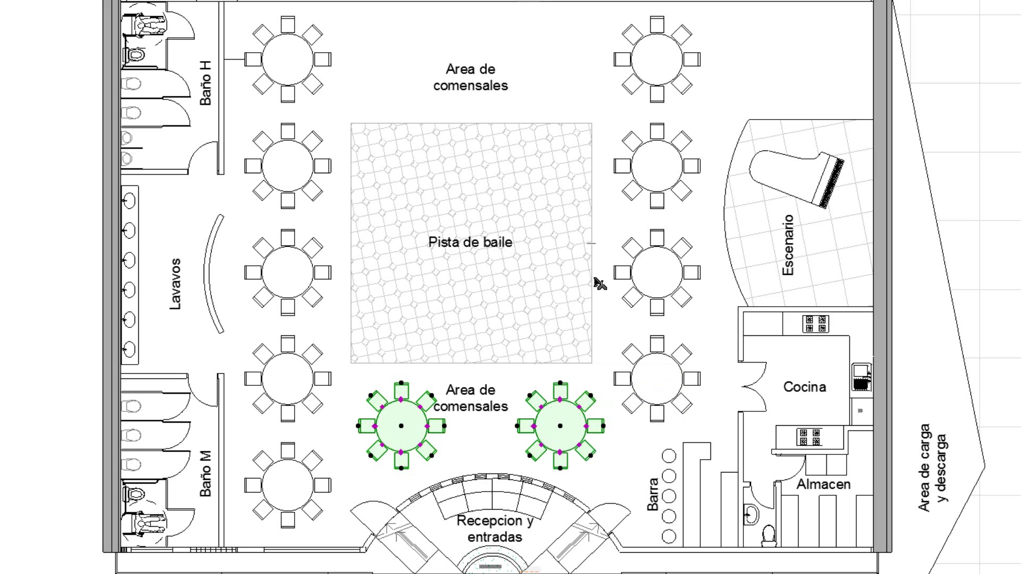
# - Mirror the two selected round tables about the horizontal midline of the dance floor
pyautogui.click(592, 243)
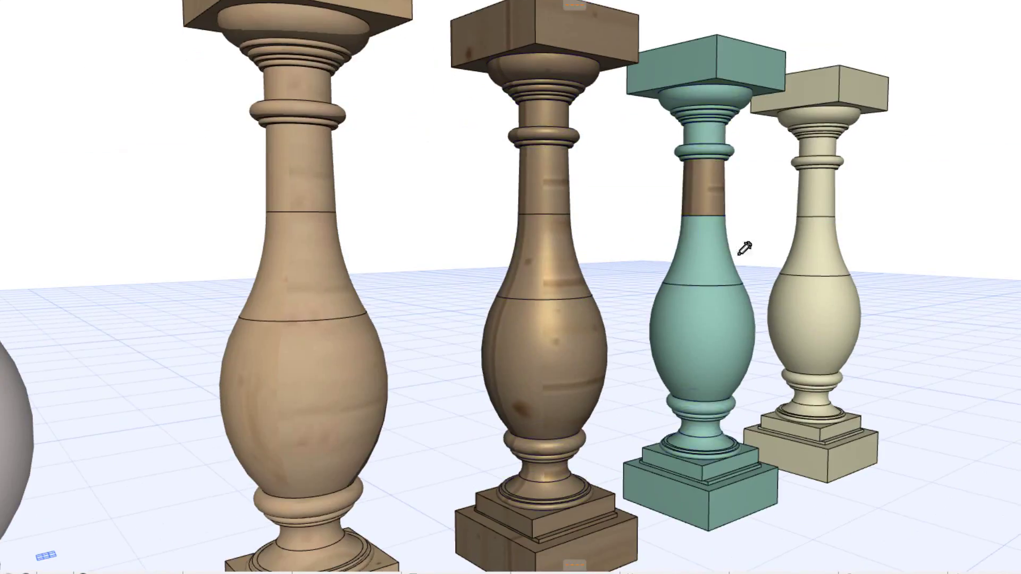
# - Transfer the picked surface to the rounded body of the turquoise baluster
pyautogui.keyDown('ctrl'); pyautogui.keyDown('alt'); pyautogui.click(708, 298); pyautogui.keyUp('alt'); pyautogui.keyUp('ctrl')
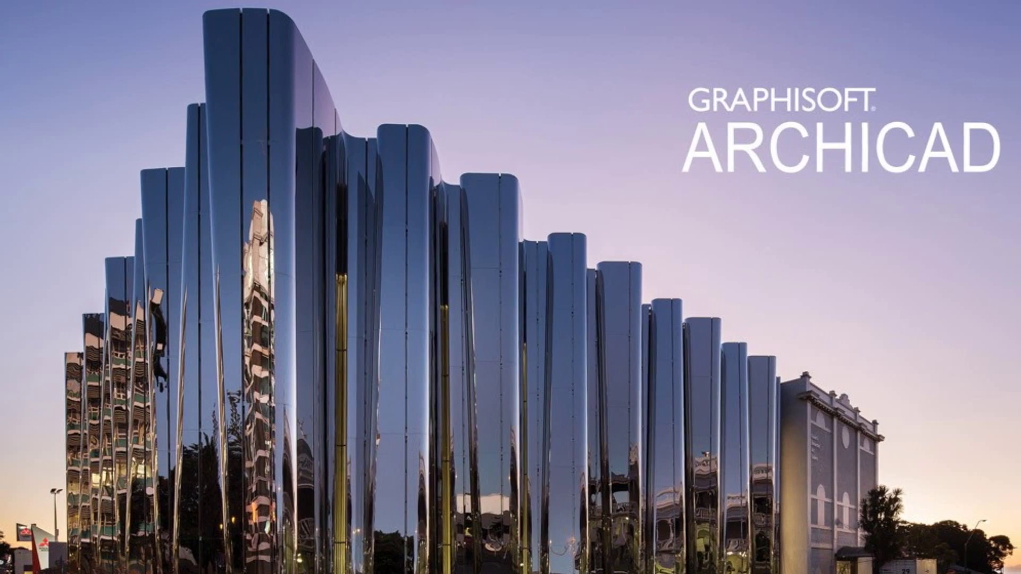